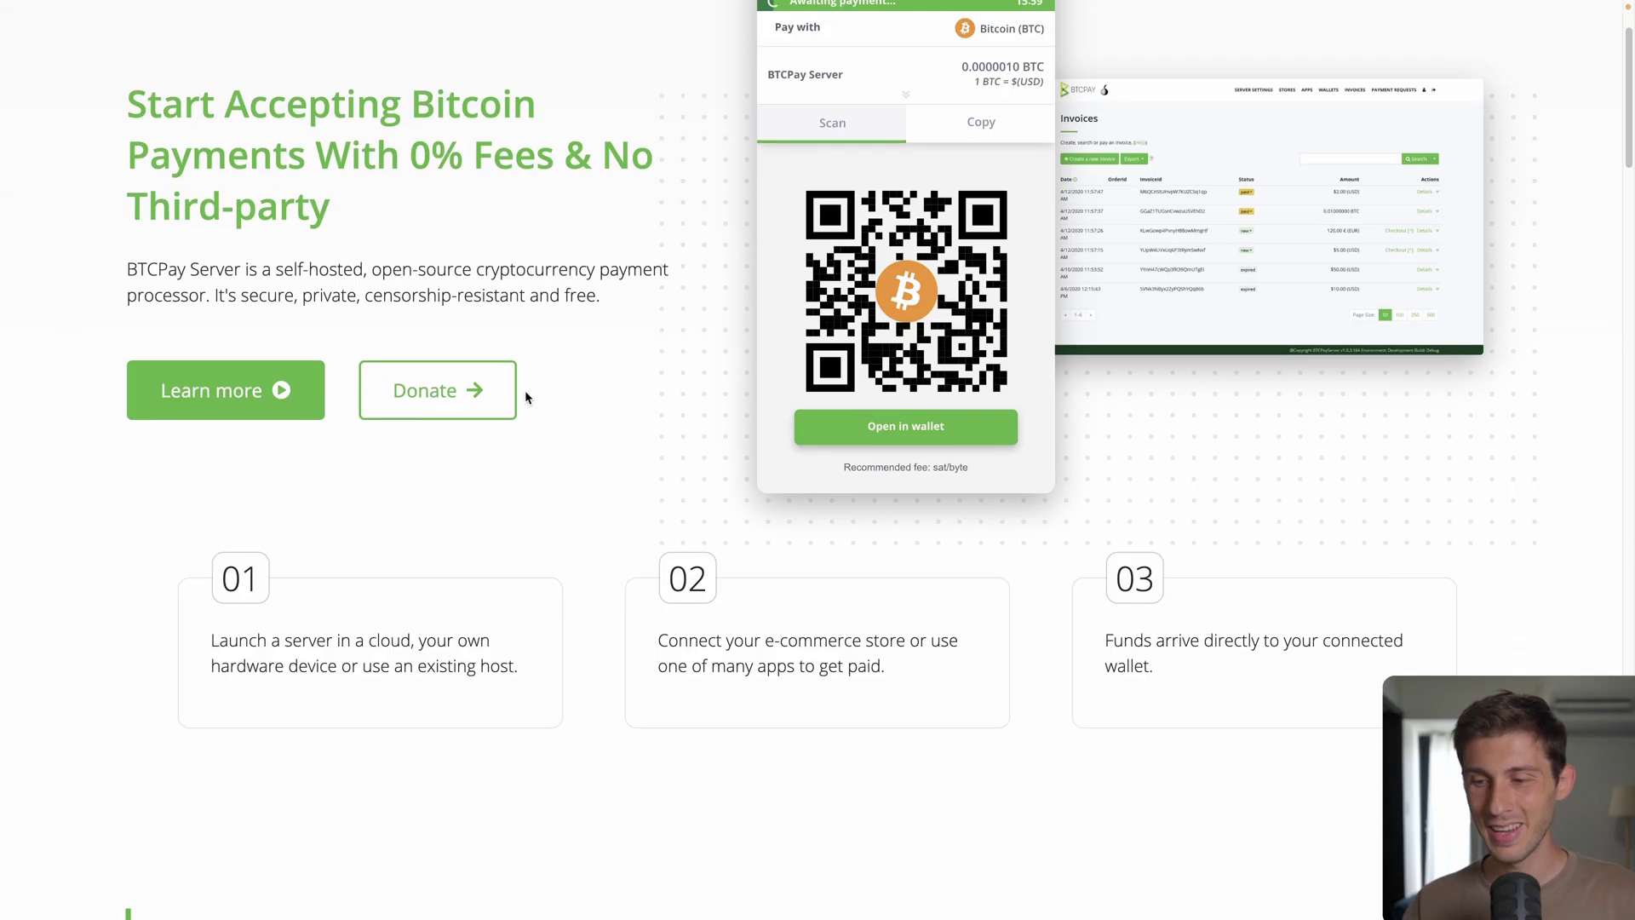
# Step: Scroll the homepage down to the Integrations and plugins logos: Drupal, WooCommerce, Shopify
pyautogui.scroll(-8, 525, 395)
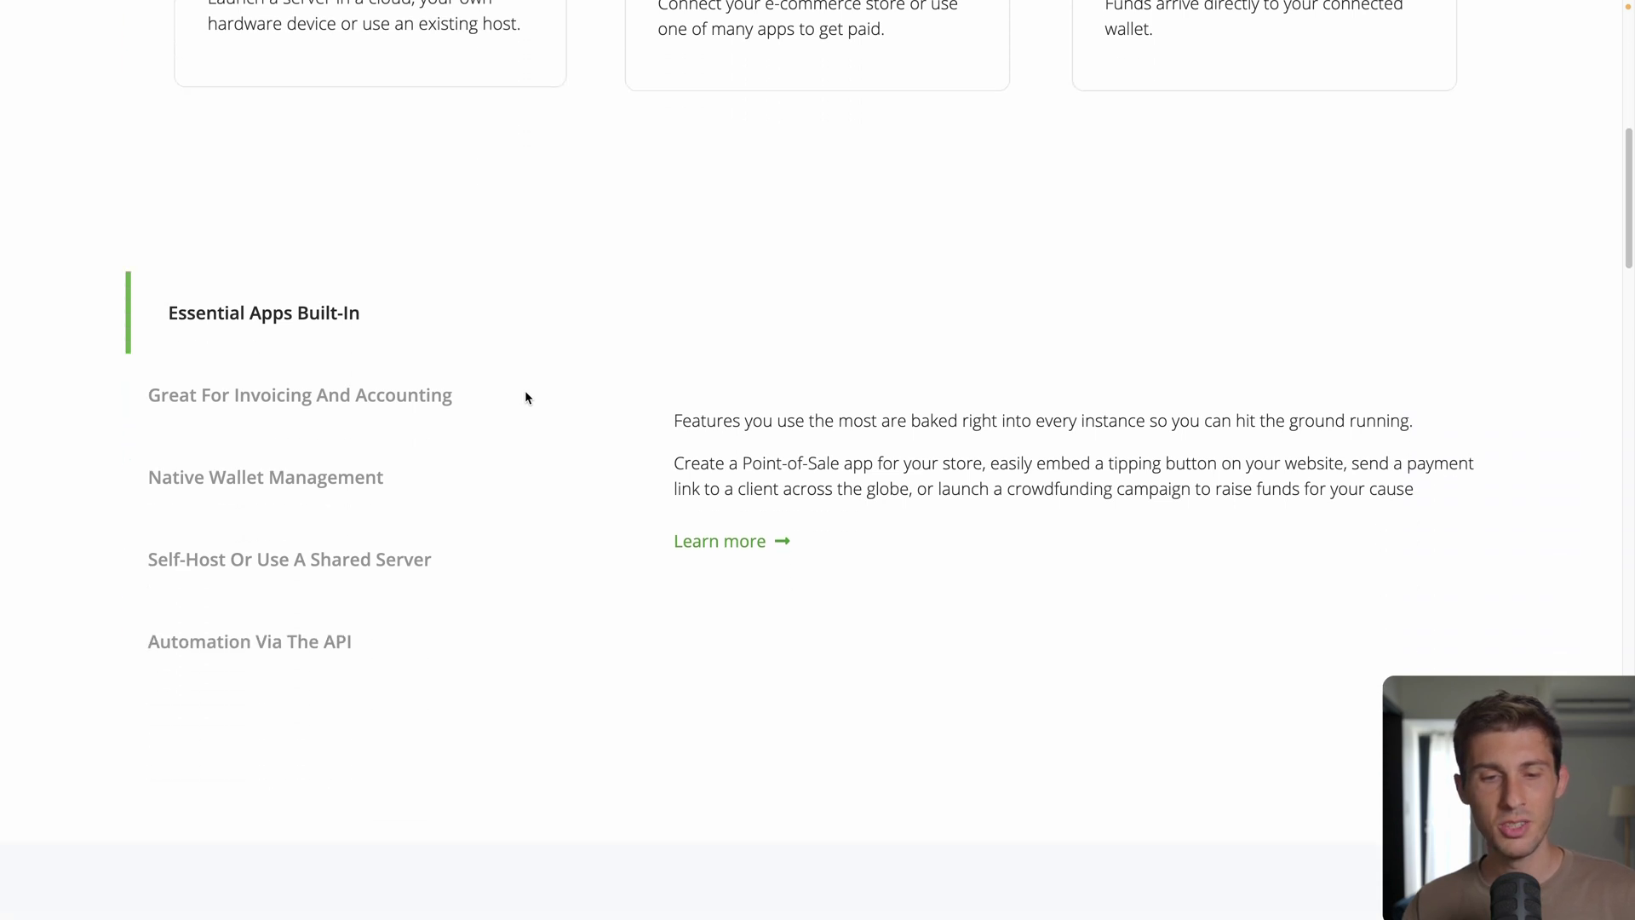
pyautogui.scroll(-1, 526, 398)
pyautogui.scroll(-8, 528, 401)
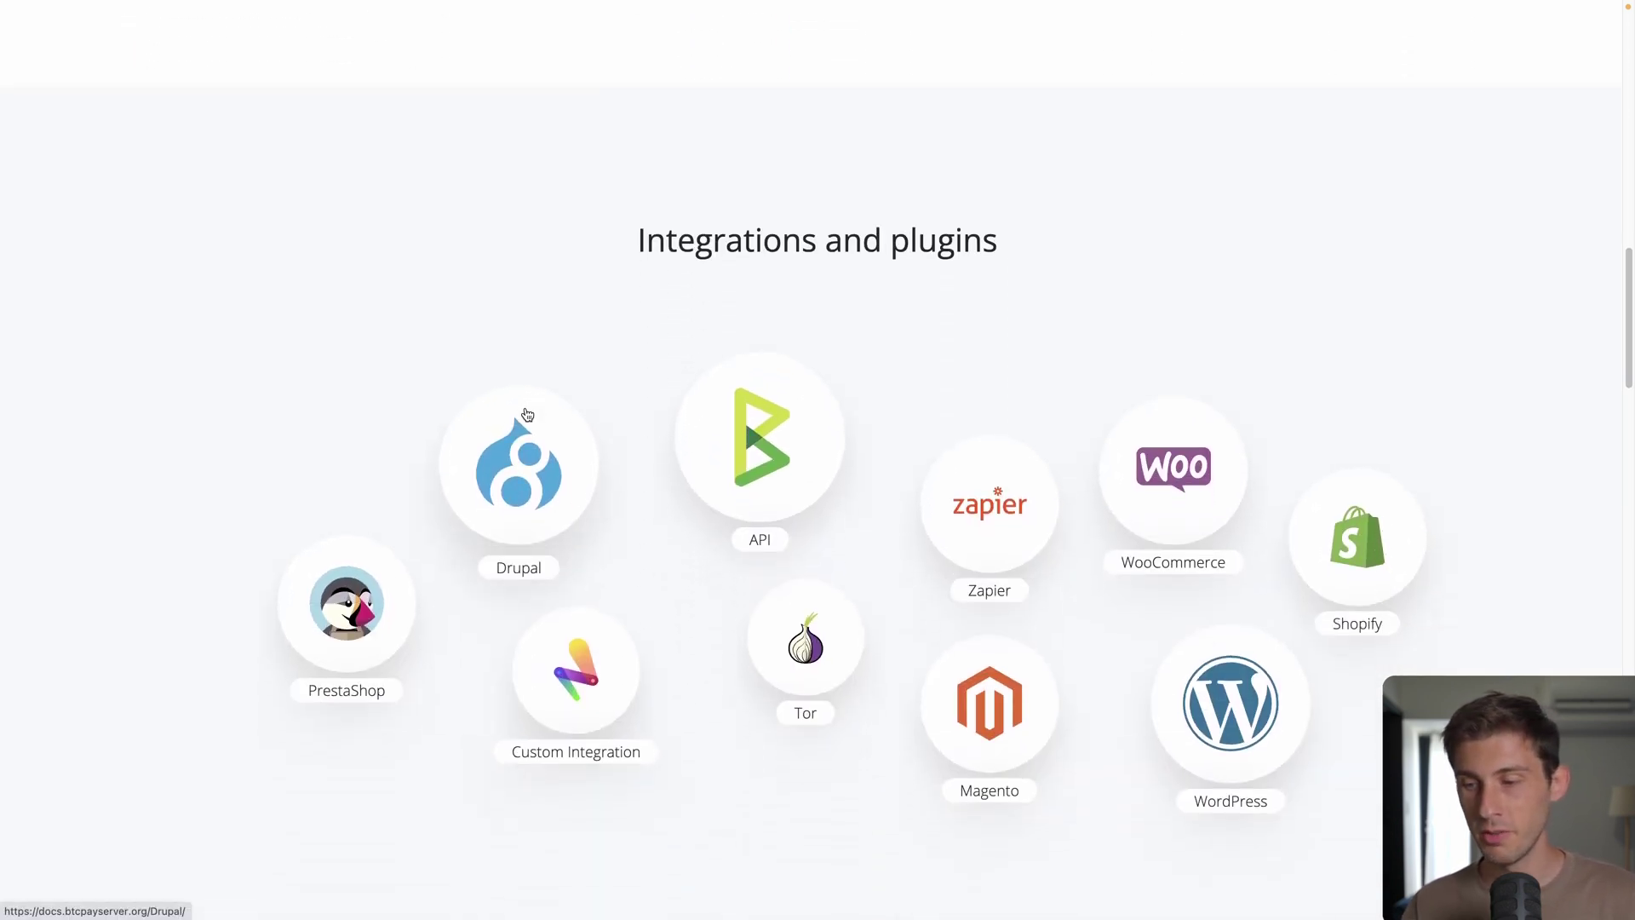
pyautogui.scroll(-1, 527, 415)
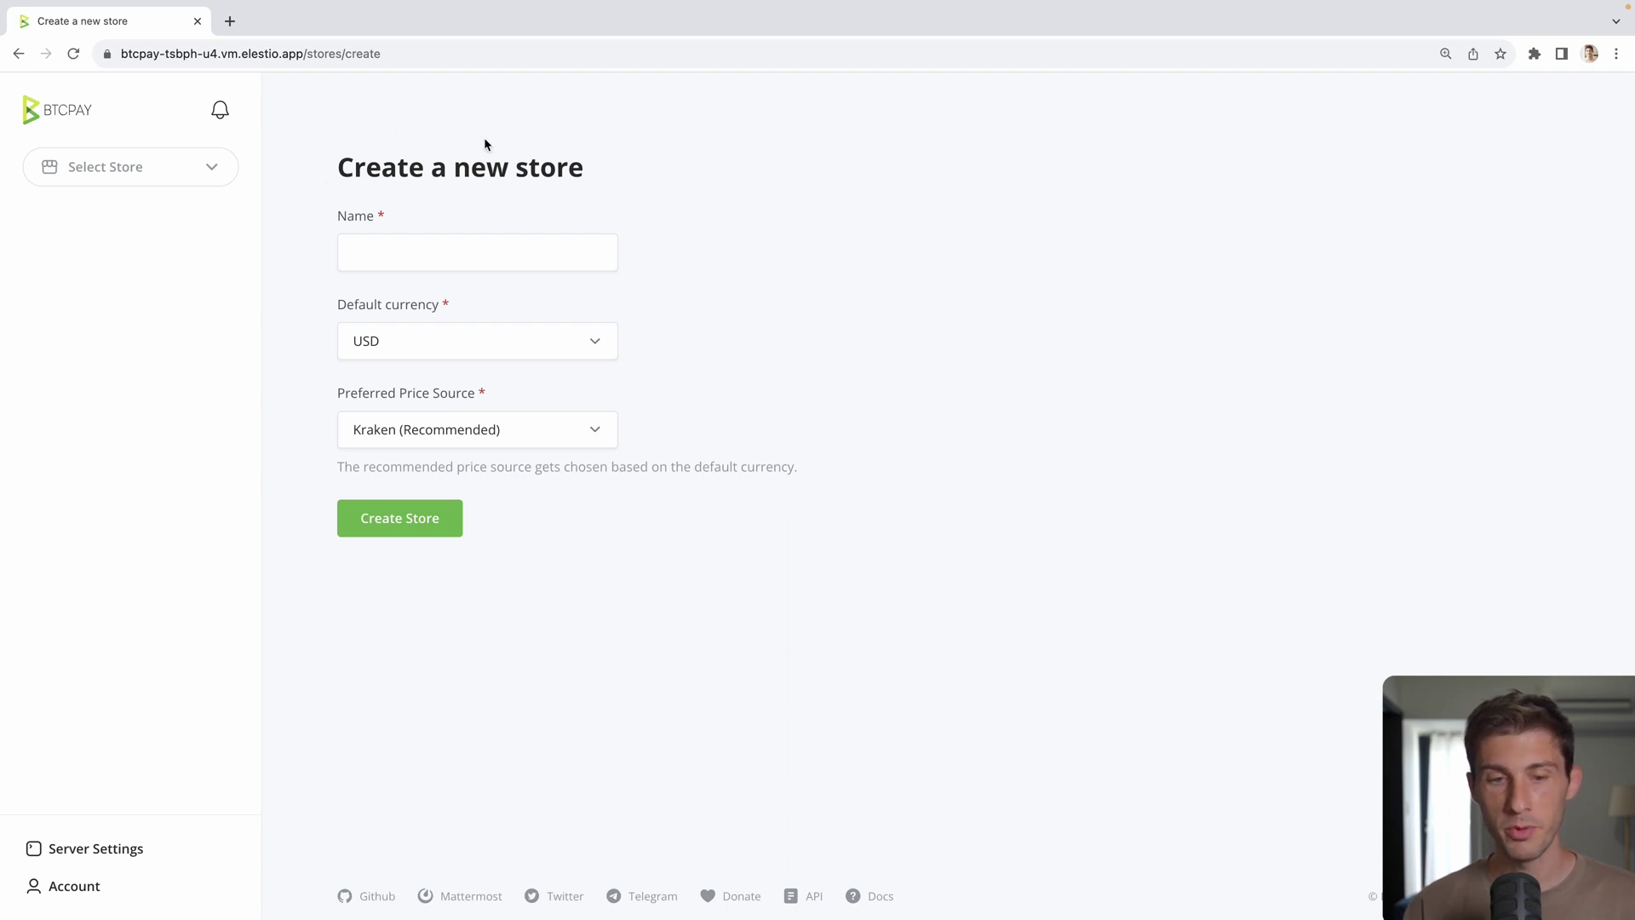
# Step: Name the new store ElestioBTC
pyautogui.click(509, 251)
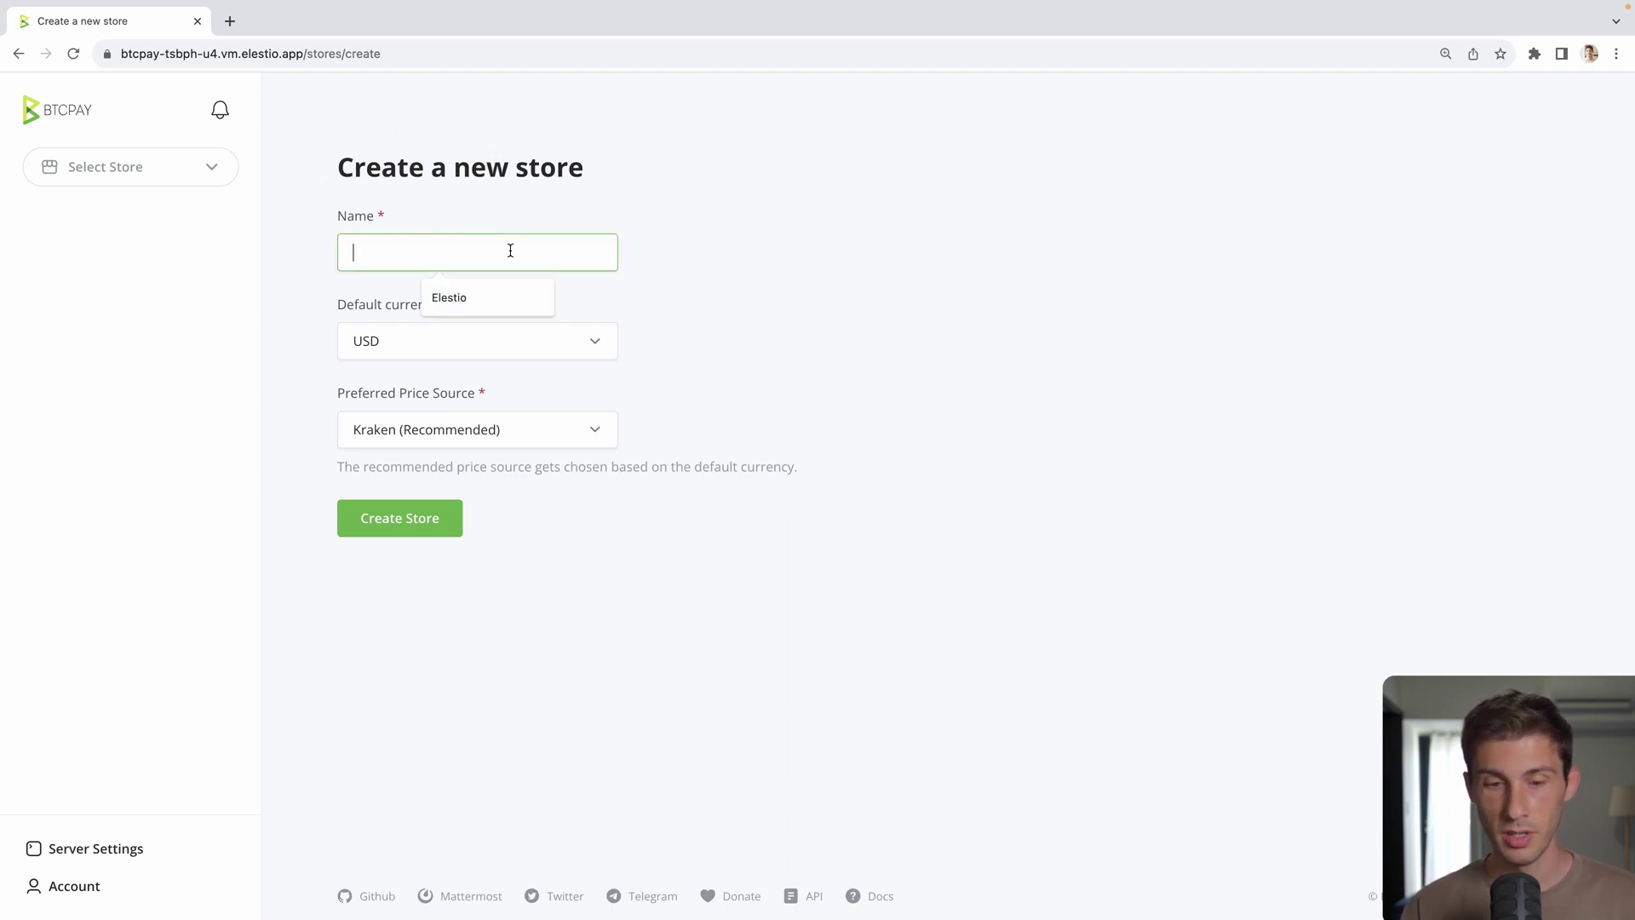
pyautogui.write('ElestioBT')
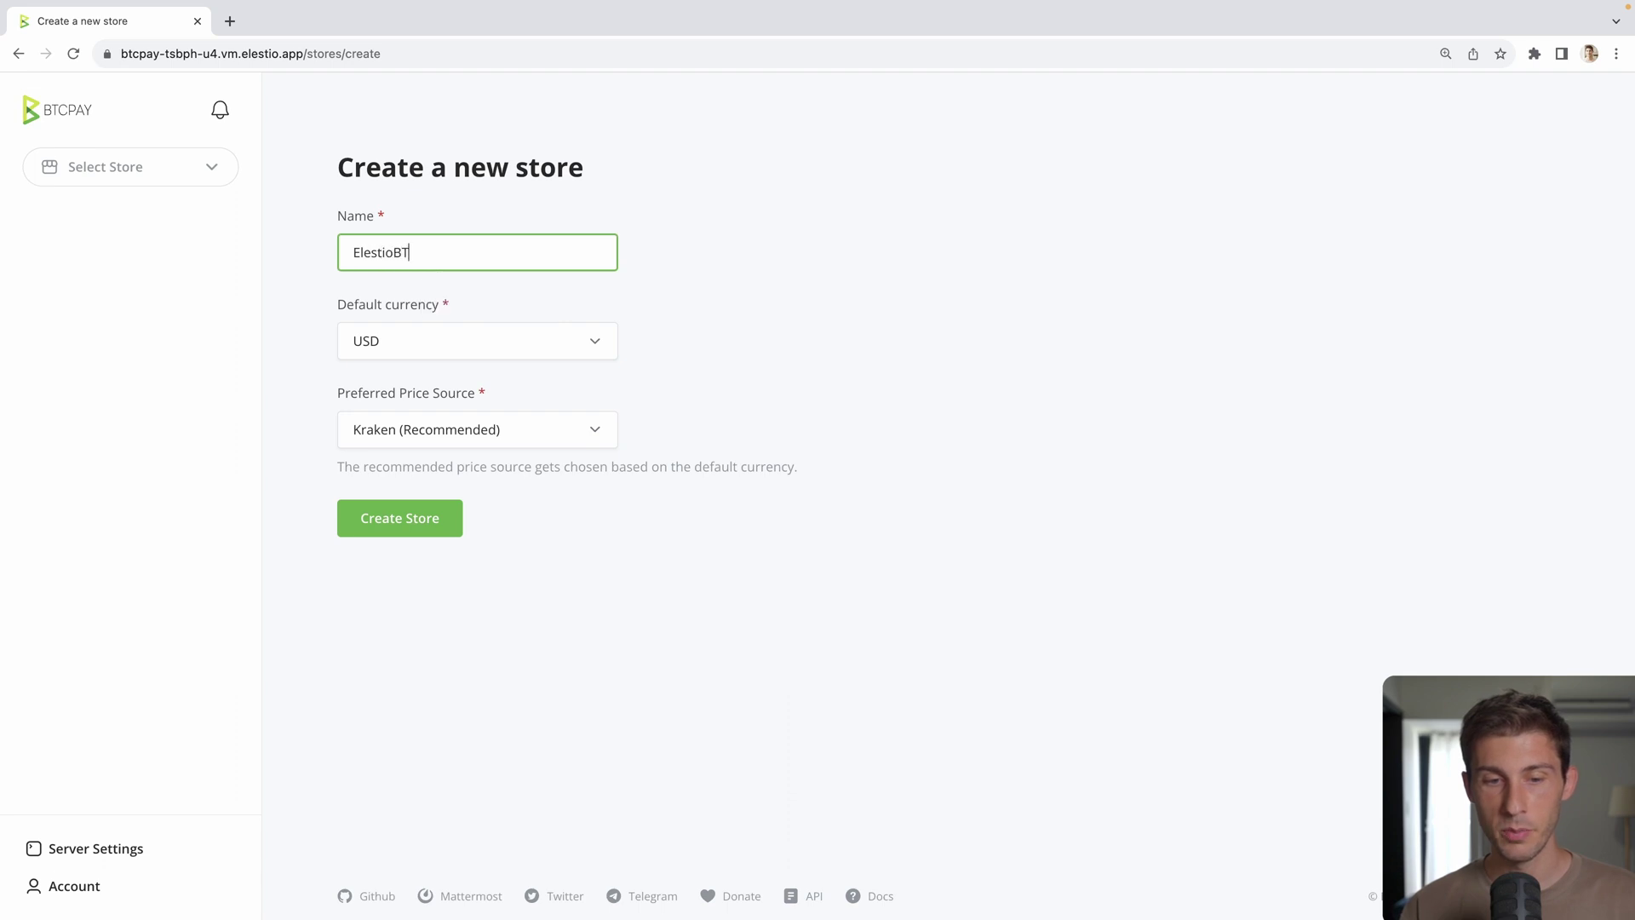
pyautogui.write('C')
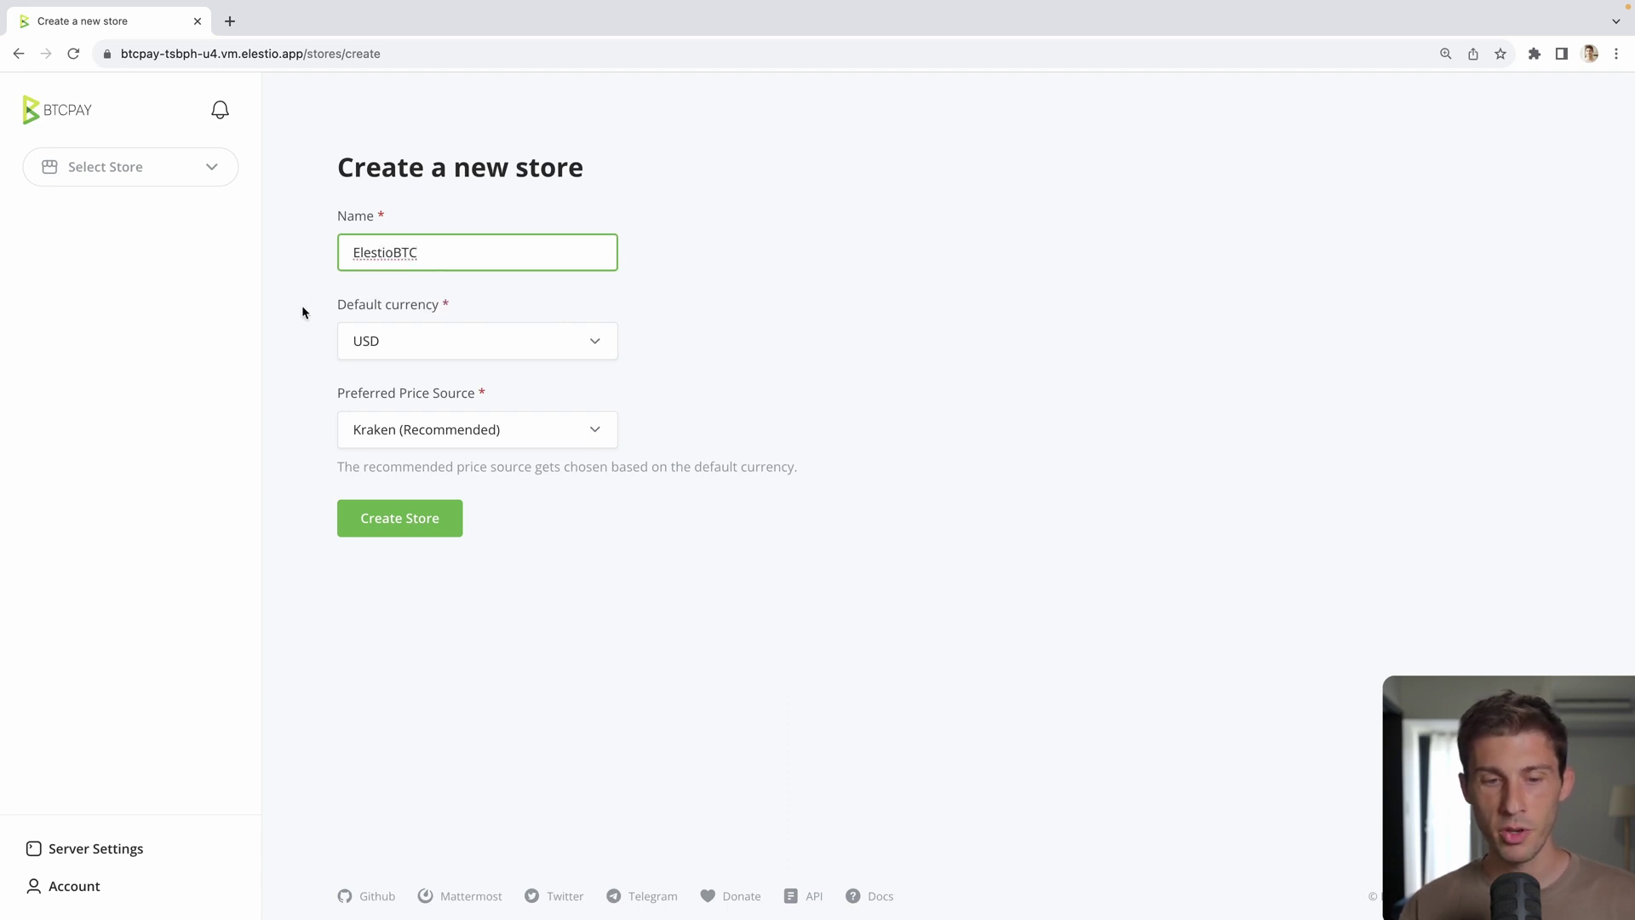
pyautogui.click(374, 296)
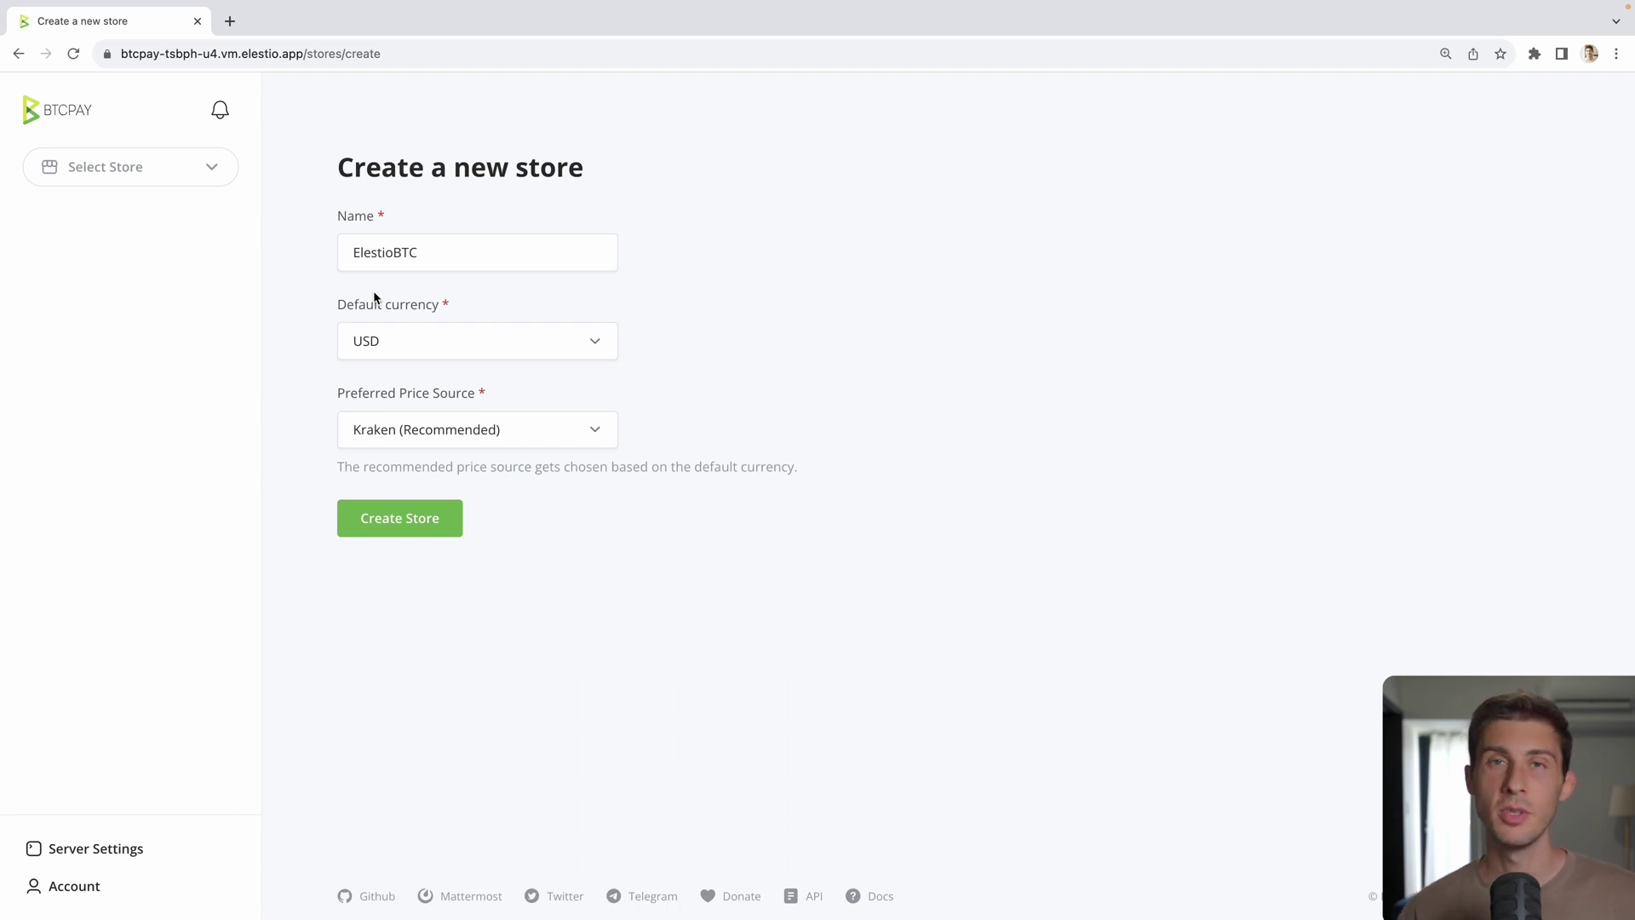
# Step: Keep USD as default currency and Kraken (Recommended) as price source, then create the store
pyautogui.click(340, 305)
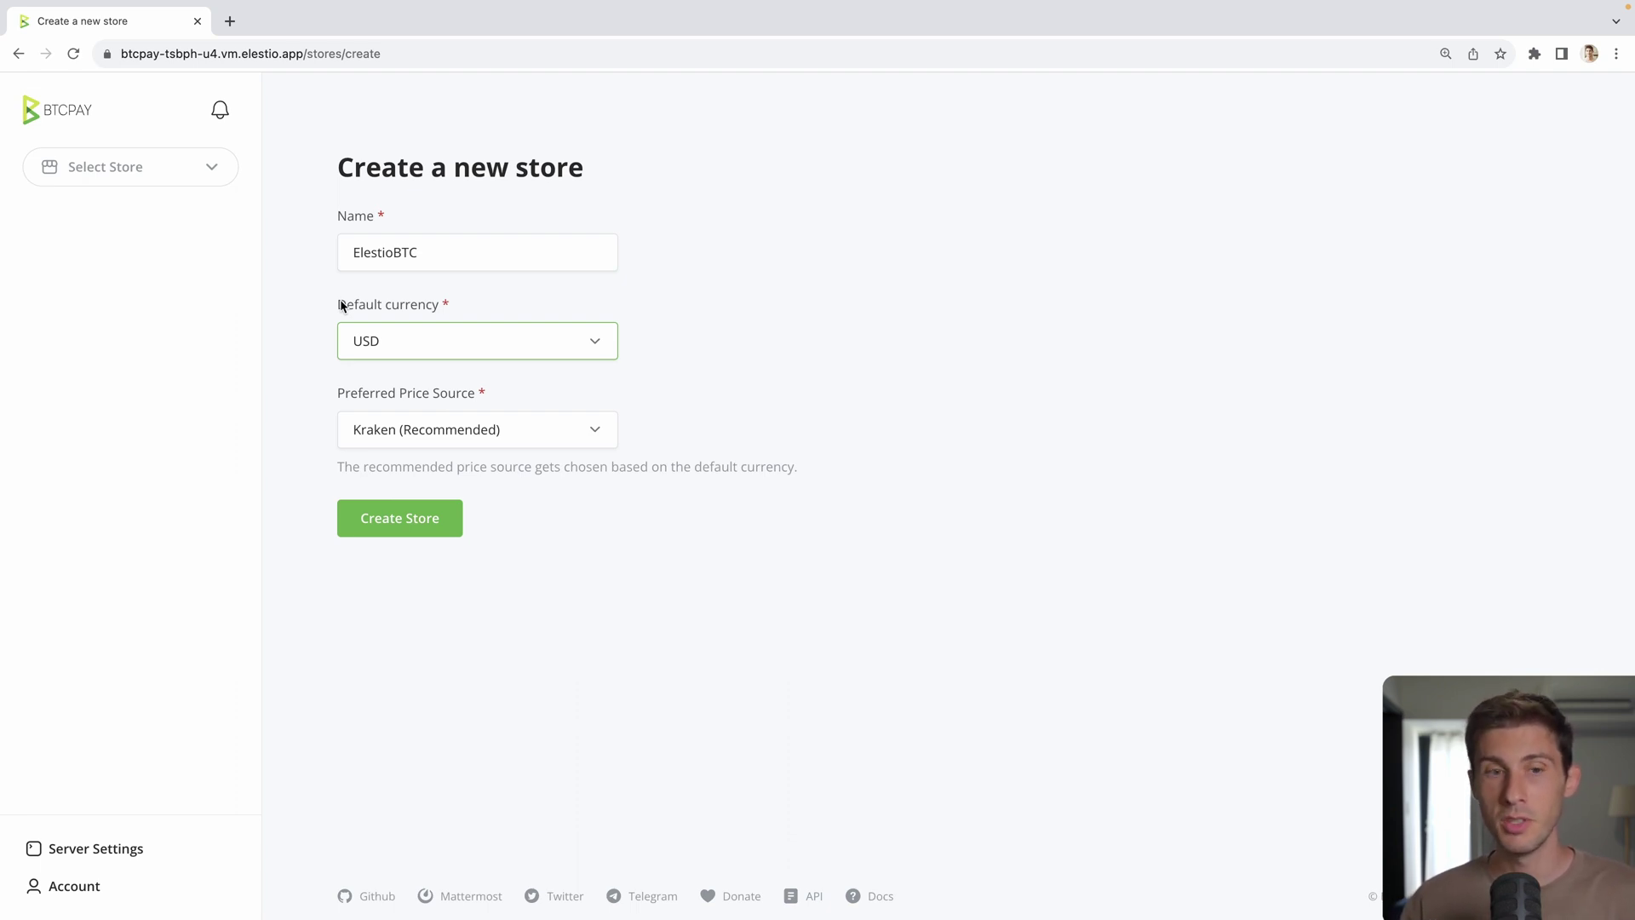
pyautogui.click(468, 340)
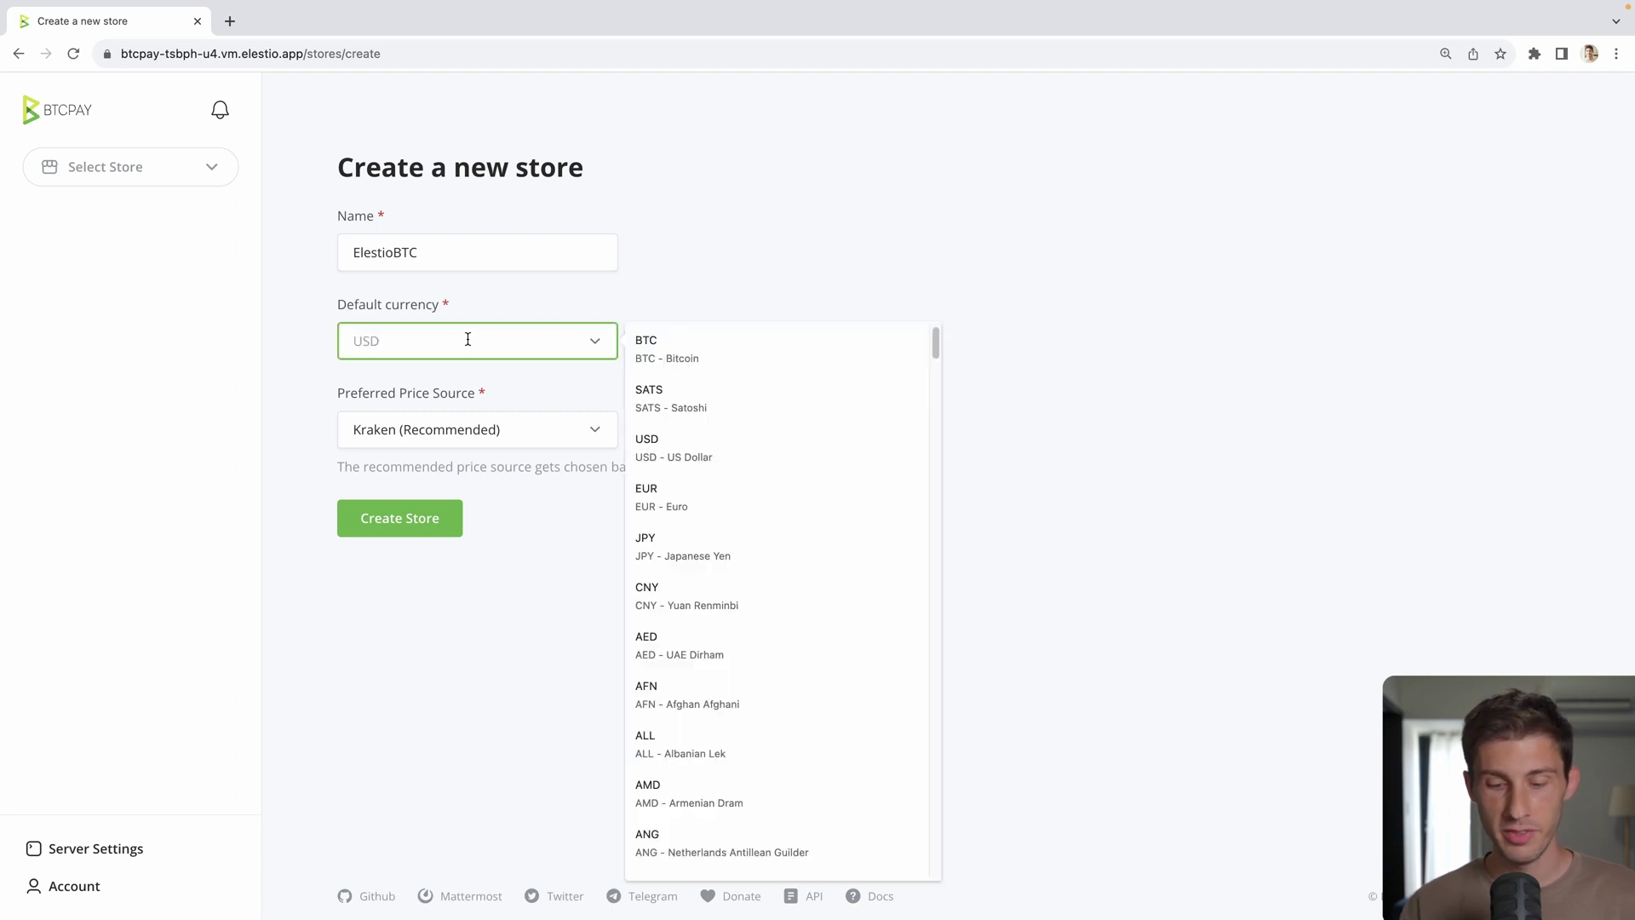
pyautogui.write('USD')
pyautogui.click(451, 393)
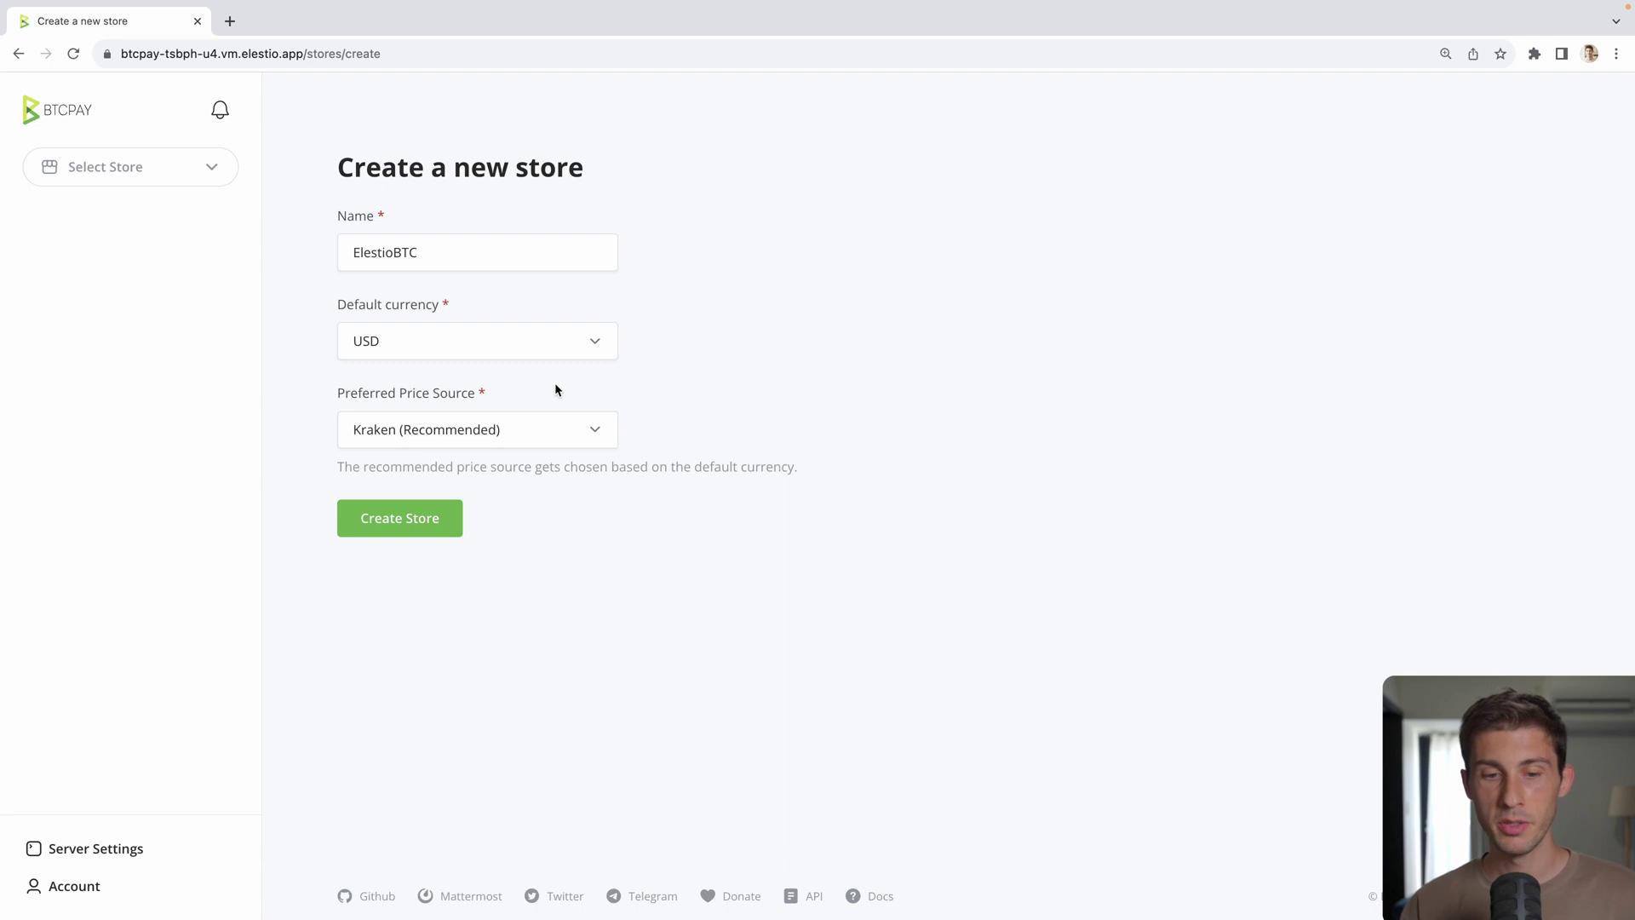
pyautogui.click(462, 428)
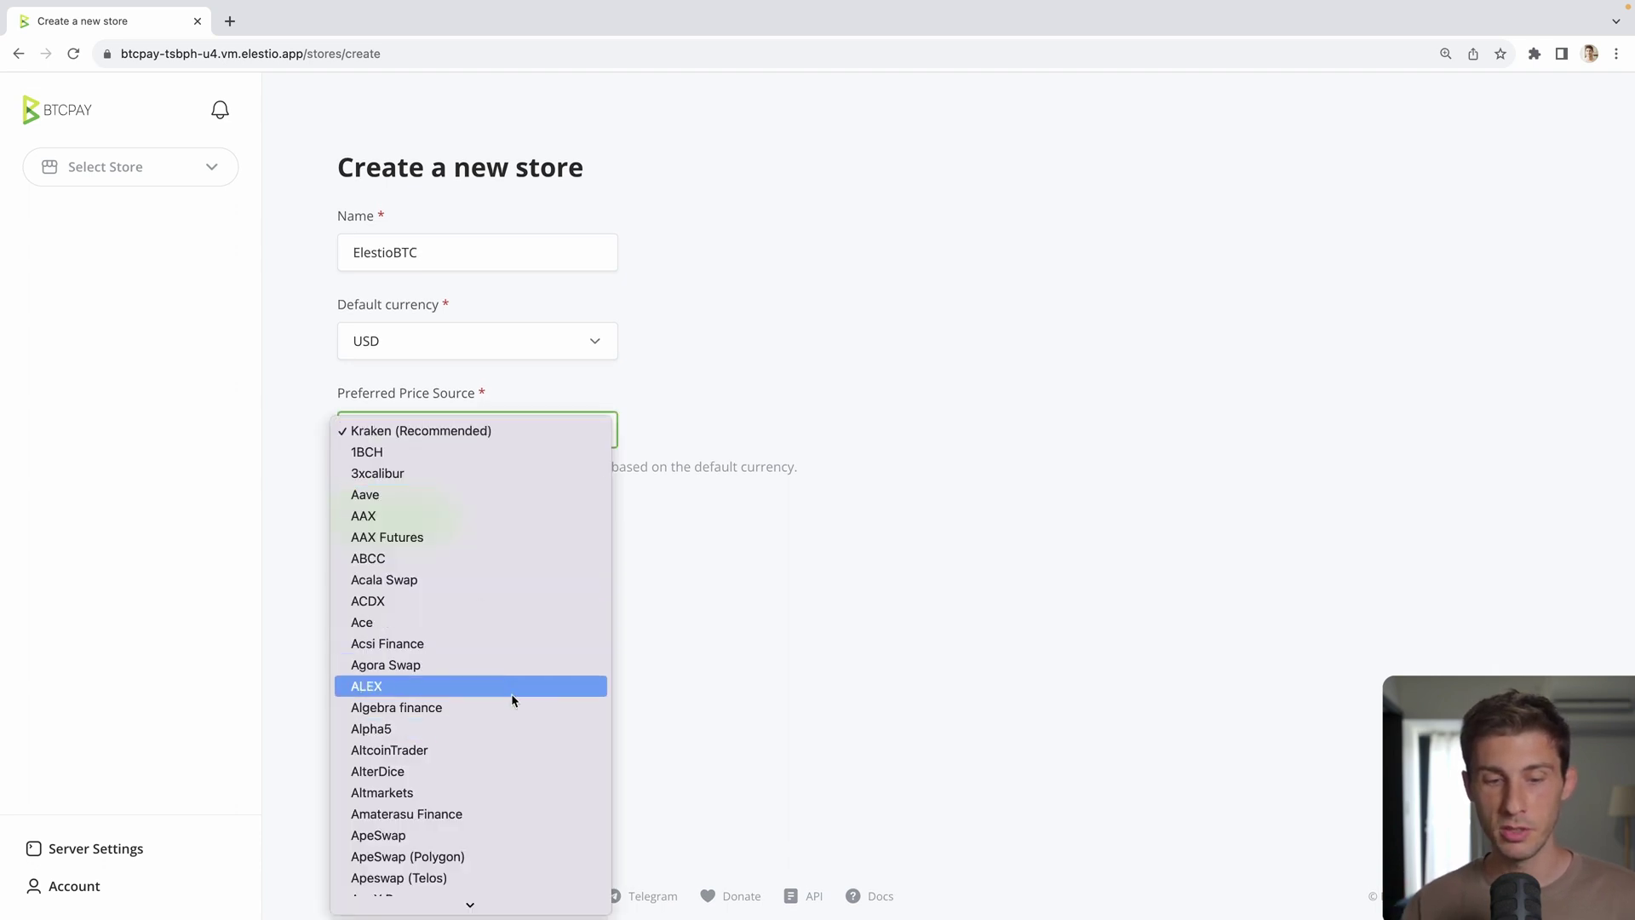
pyautogui.click(303, 427)
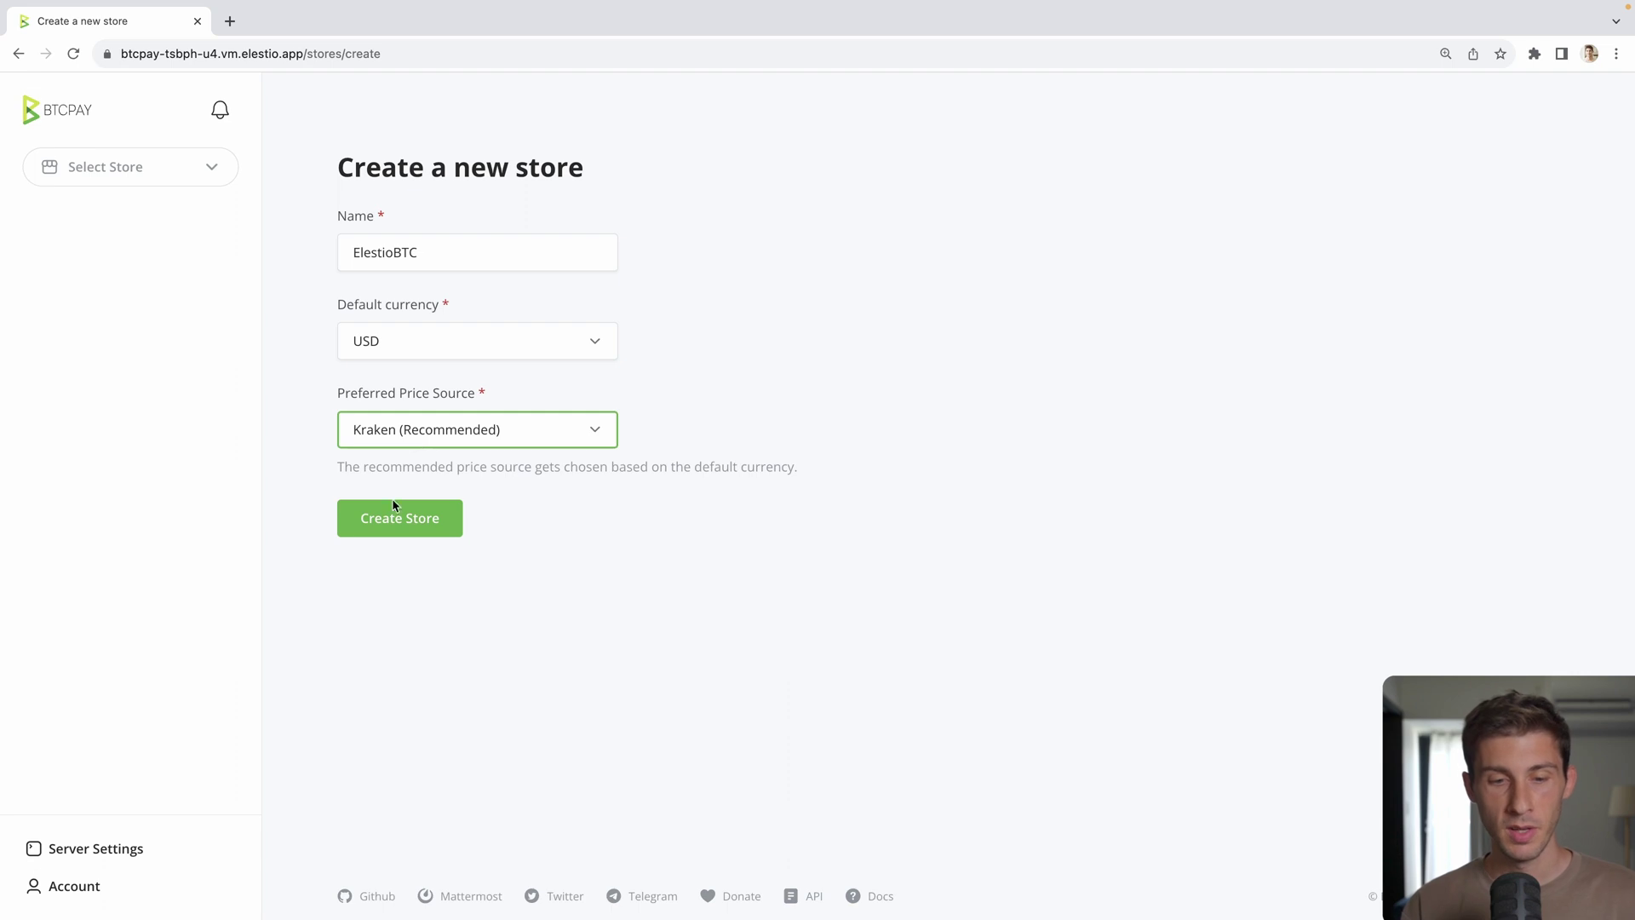
pyautogui.click(411, 520)
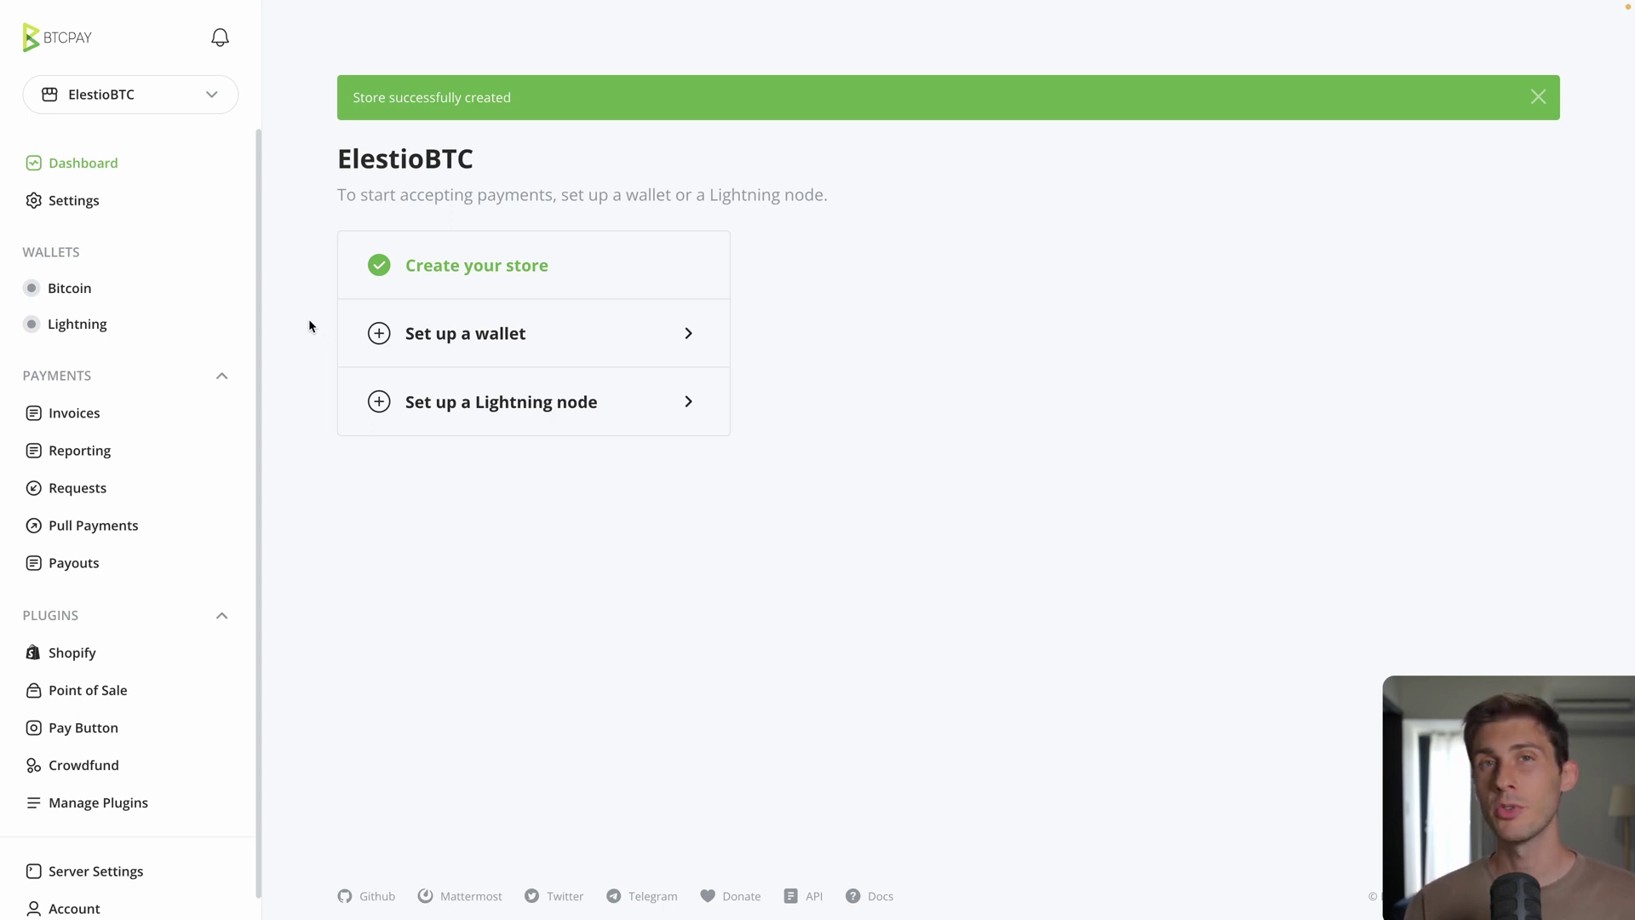
# Step: Start a new BTC hot wallet, keeping the Segwit (Recommended) address type
pyautogui.click(536, 343)
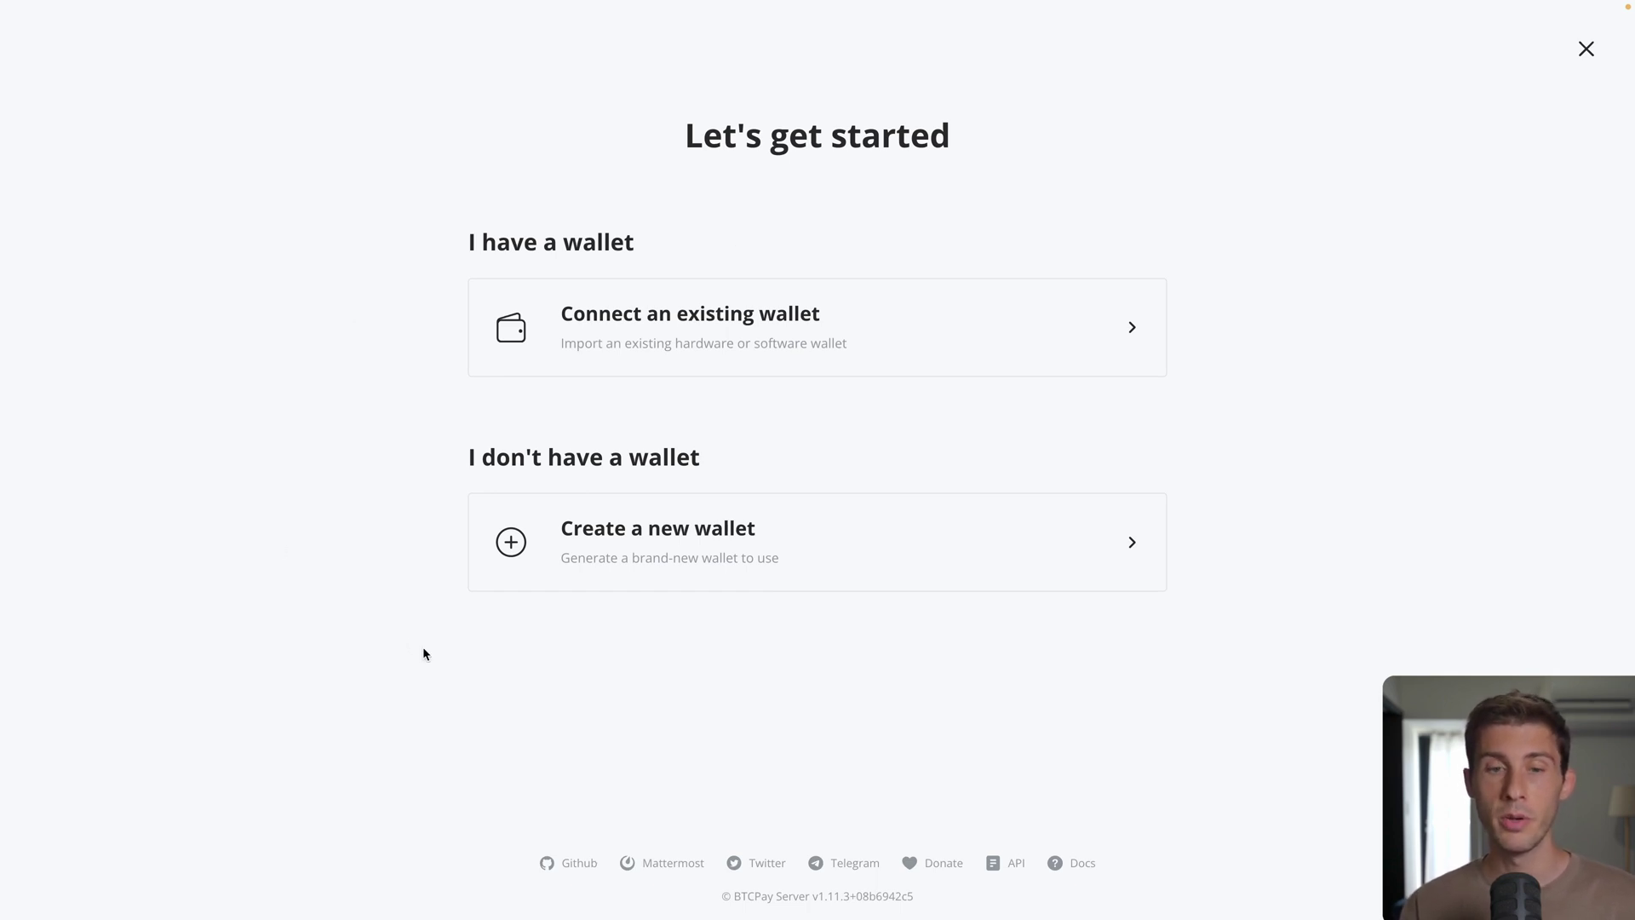
pyautogui.click(843, 536)
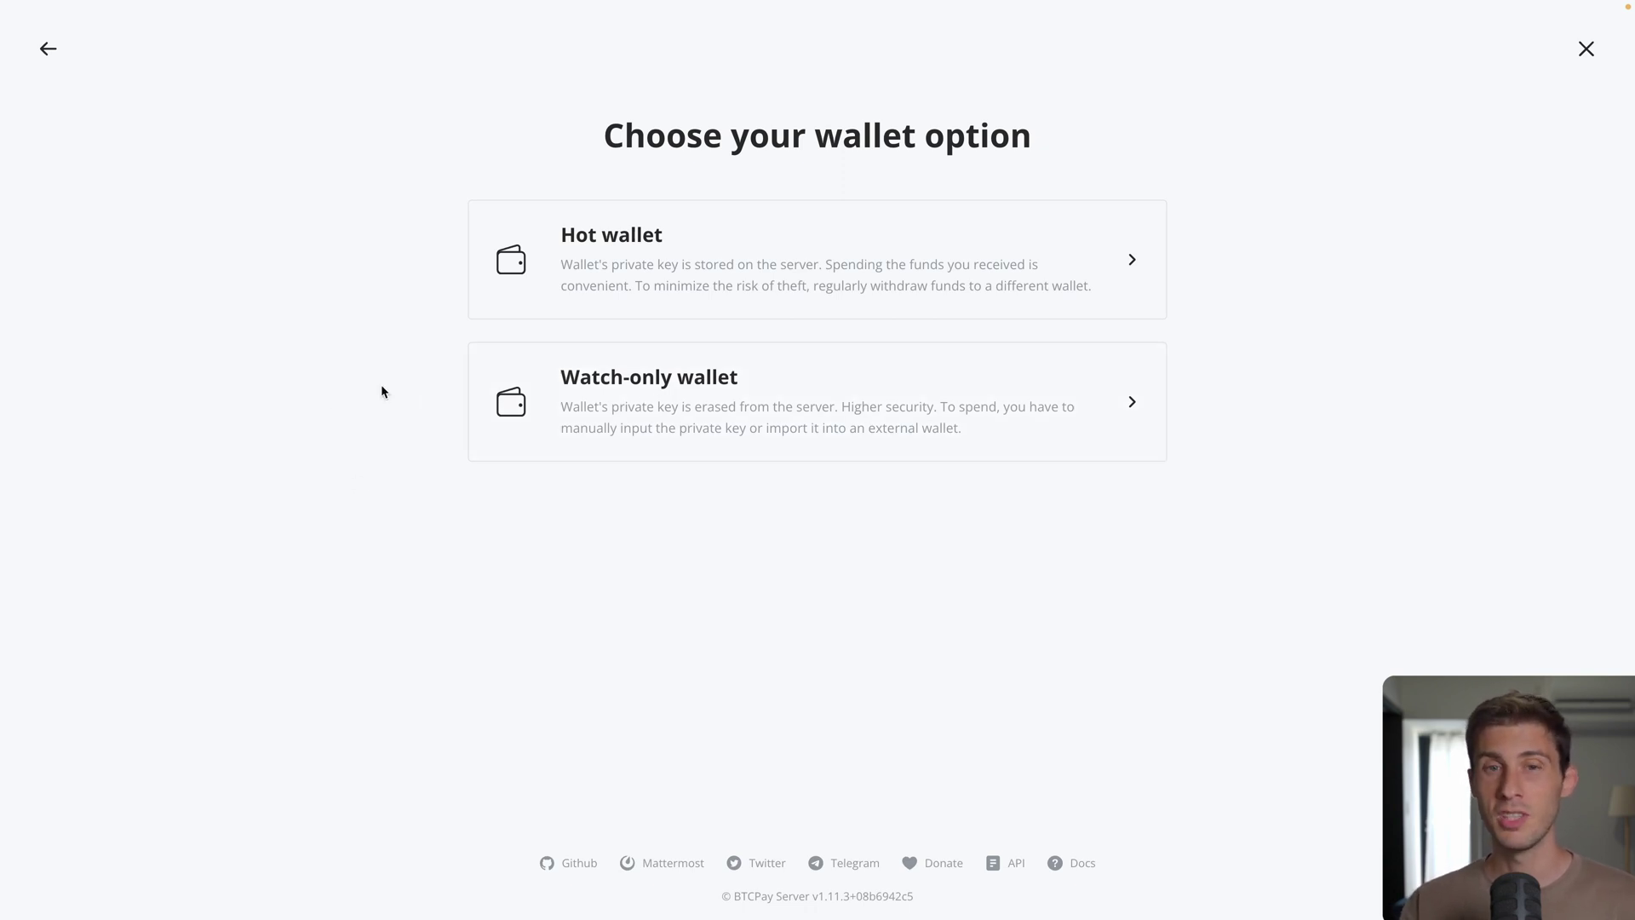
pyautogui.click(757, 268)
pyautogui.click(774, 222)
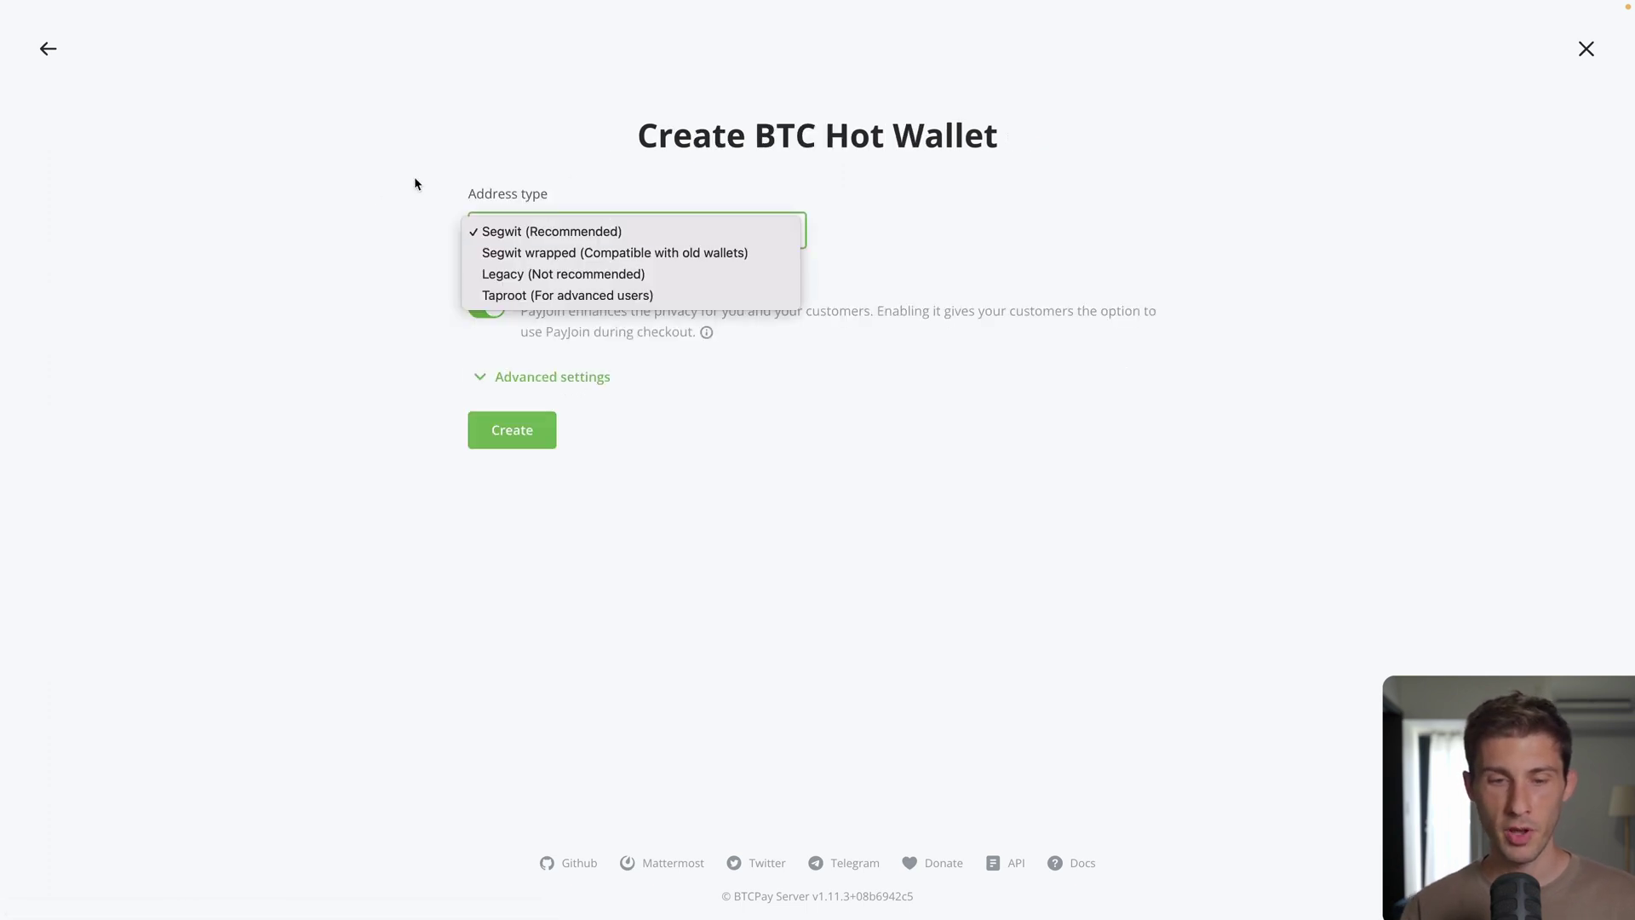
pyautogui.click(312, 217)
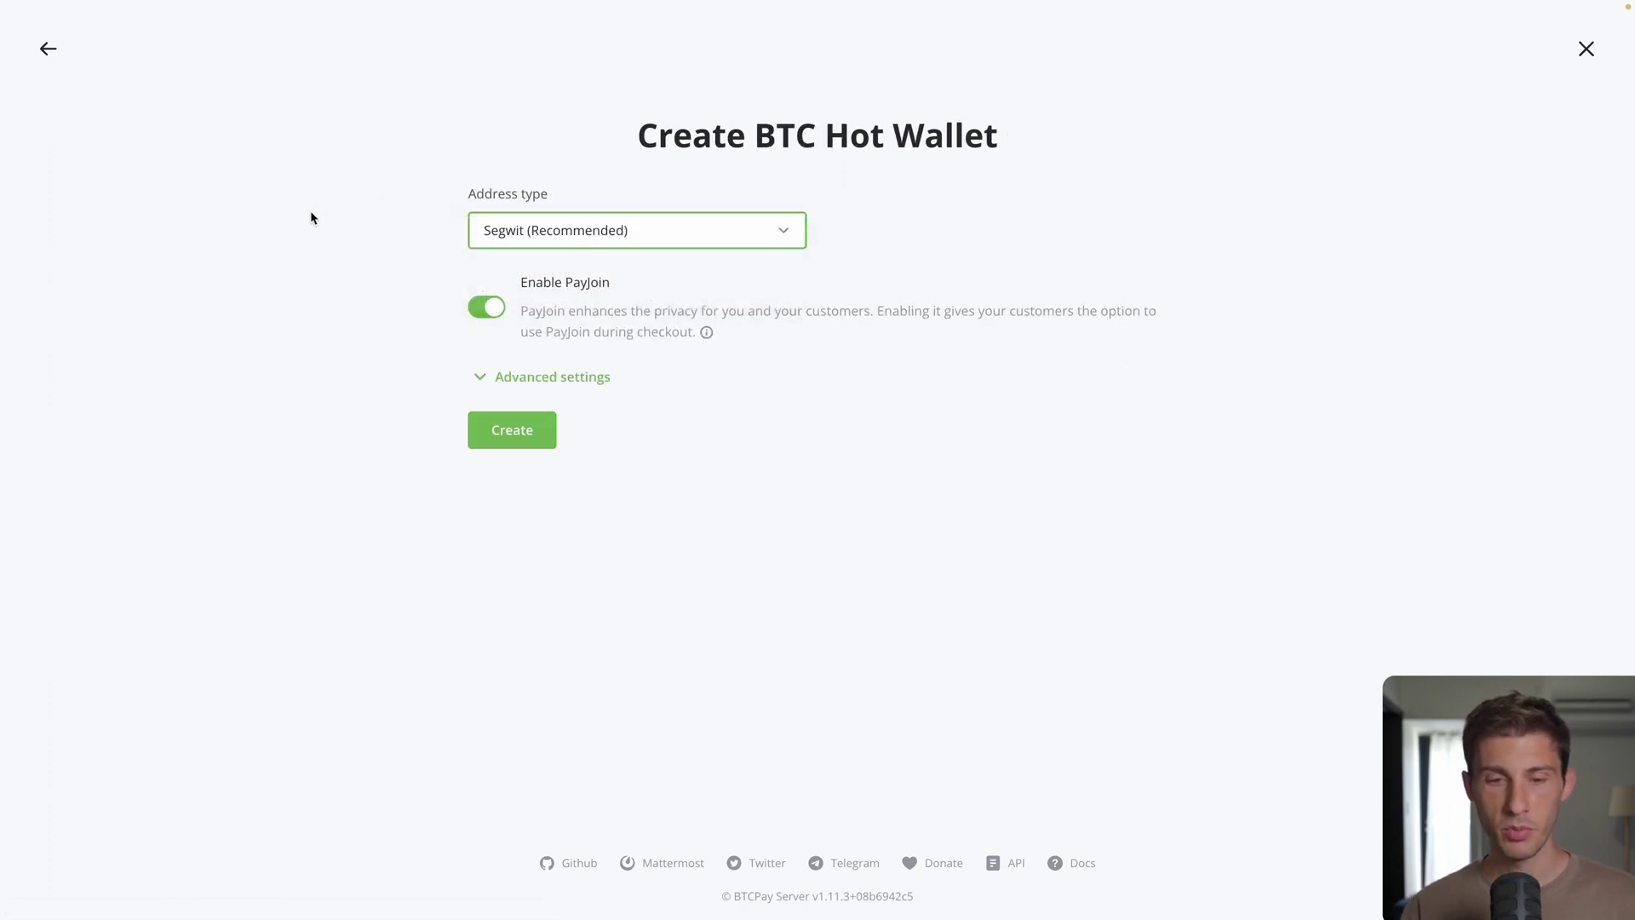
# Step: Create the hot wallet, confirm the recovery phrase is written down, and finish setup
pyautogui.click(508, 431)
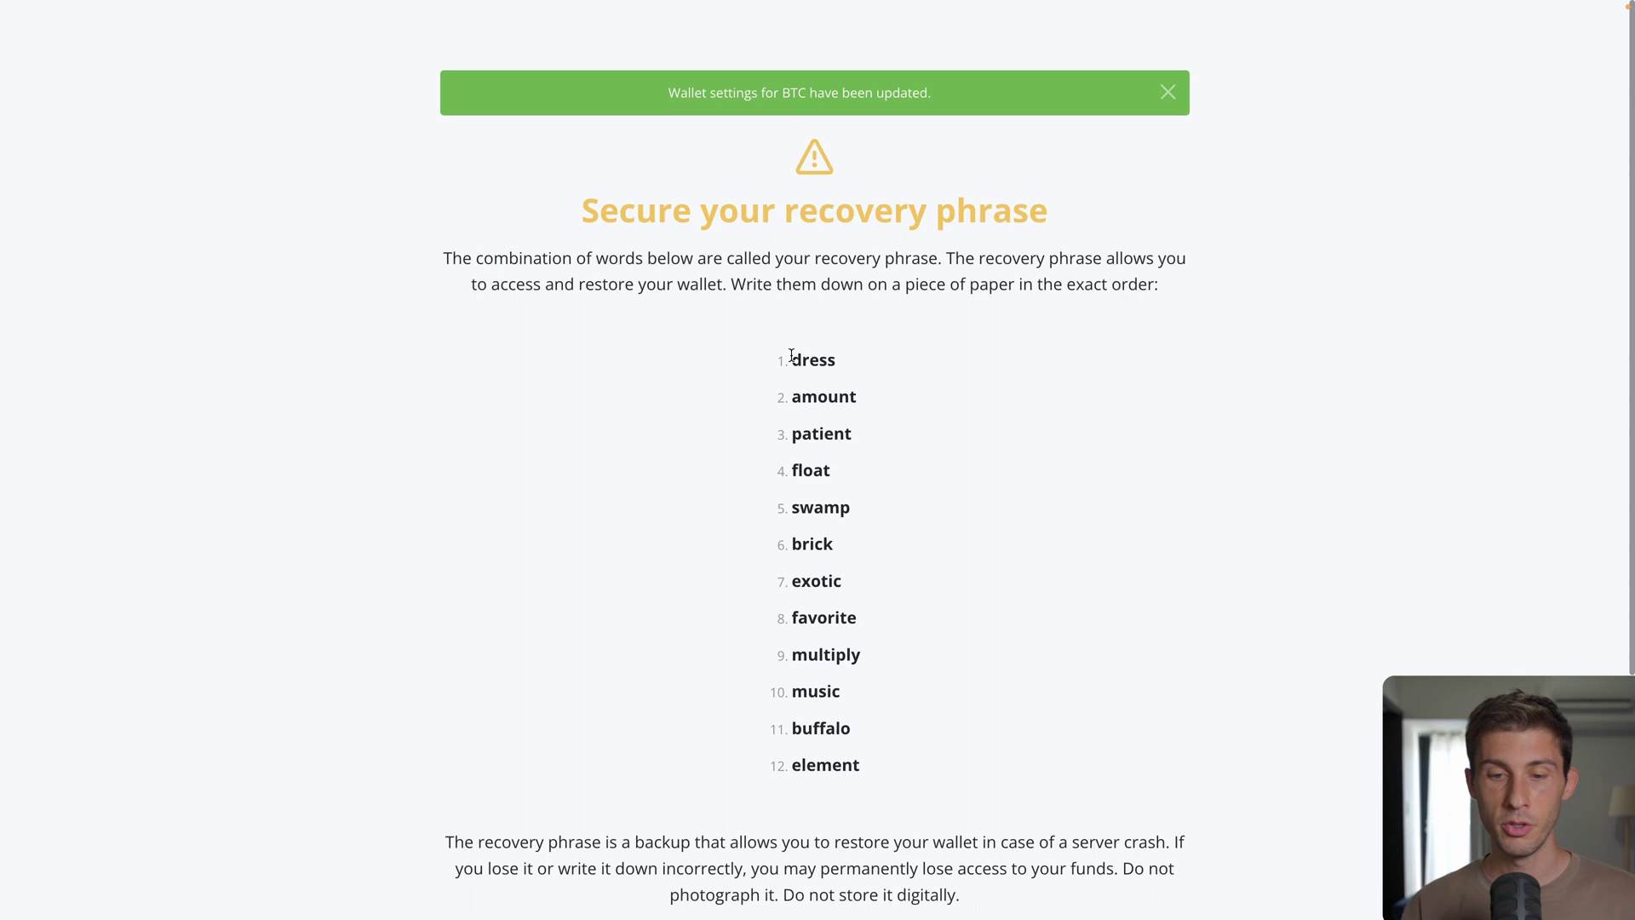
pyautogui.scroll(-1, 758, 330)
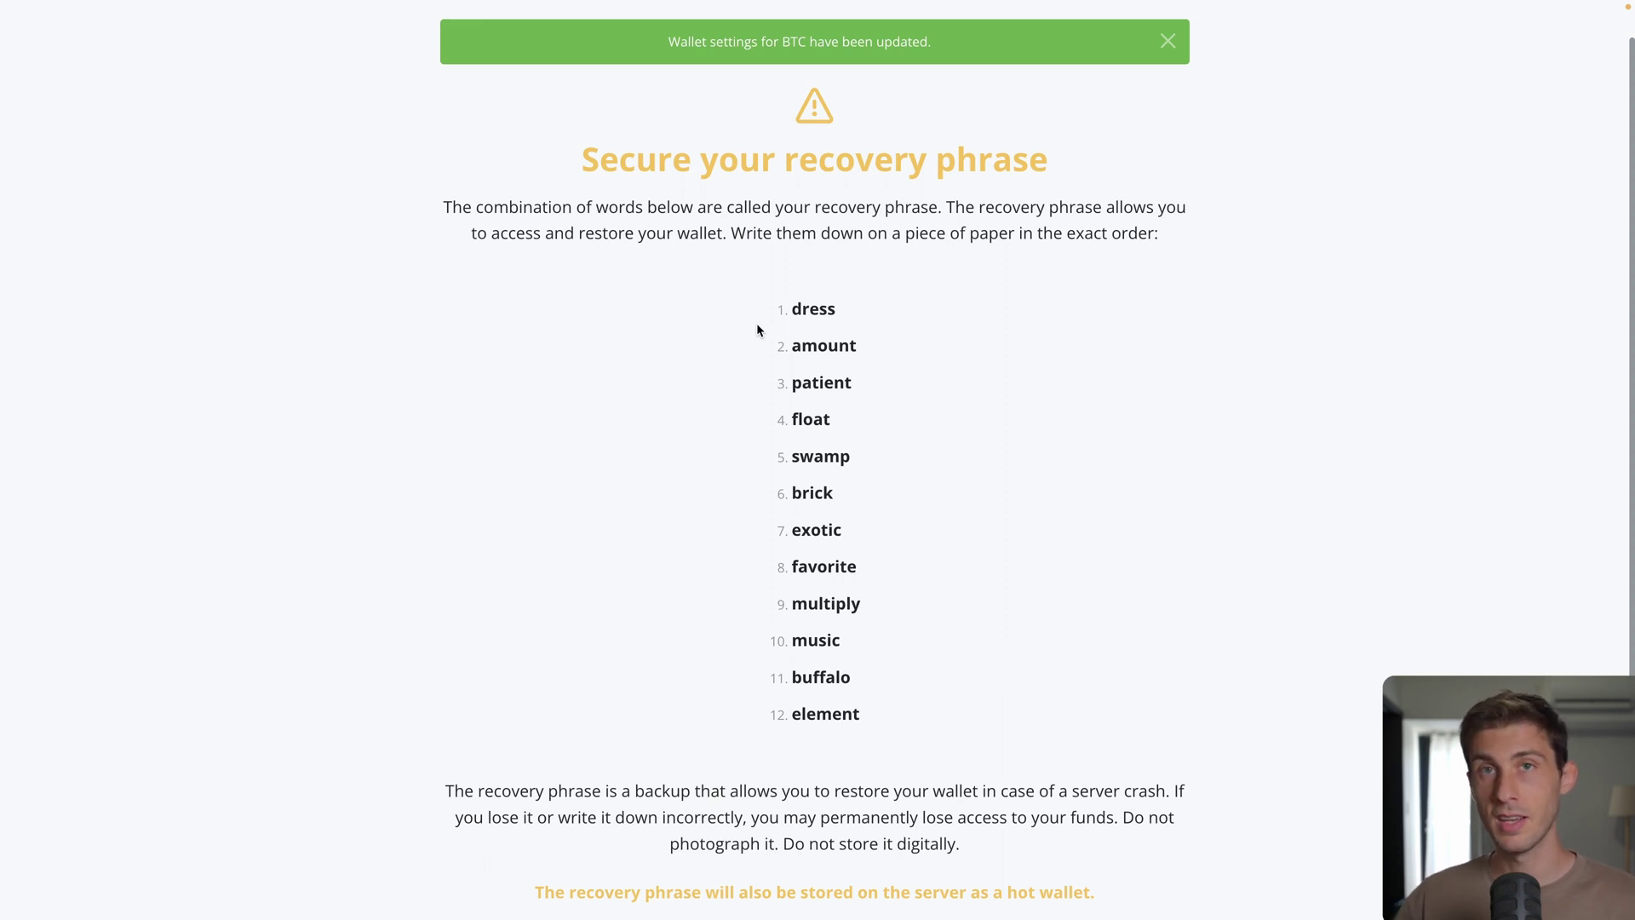
pyautogui.scroll(-3, 757, 324)
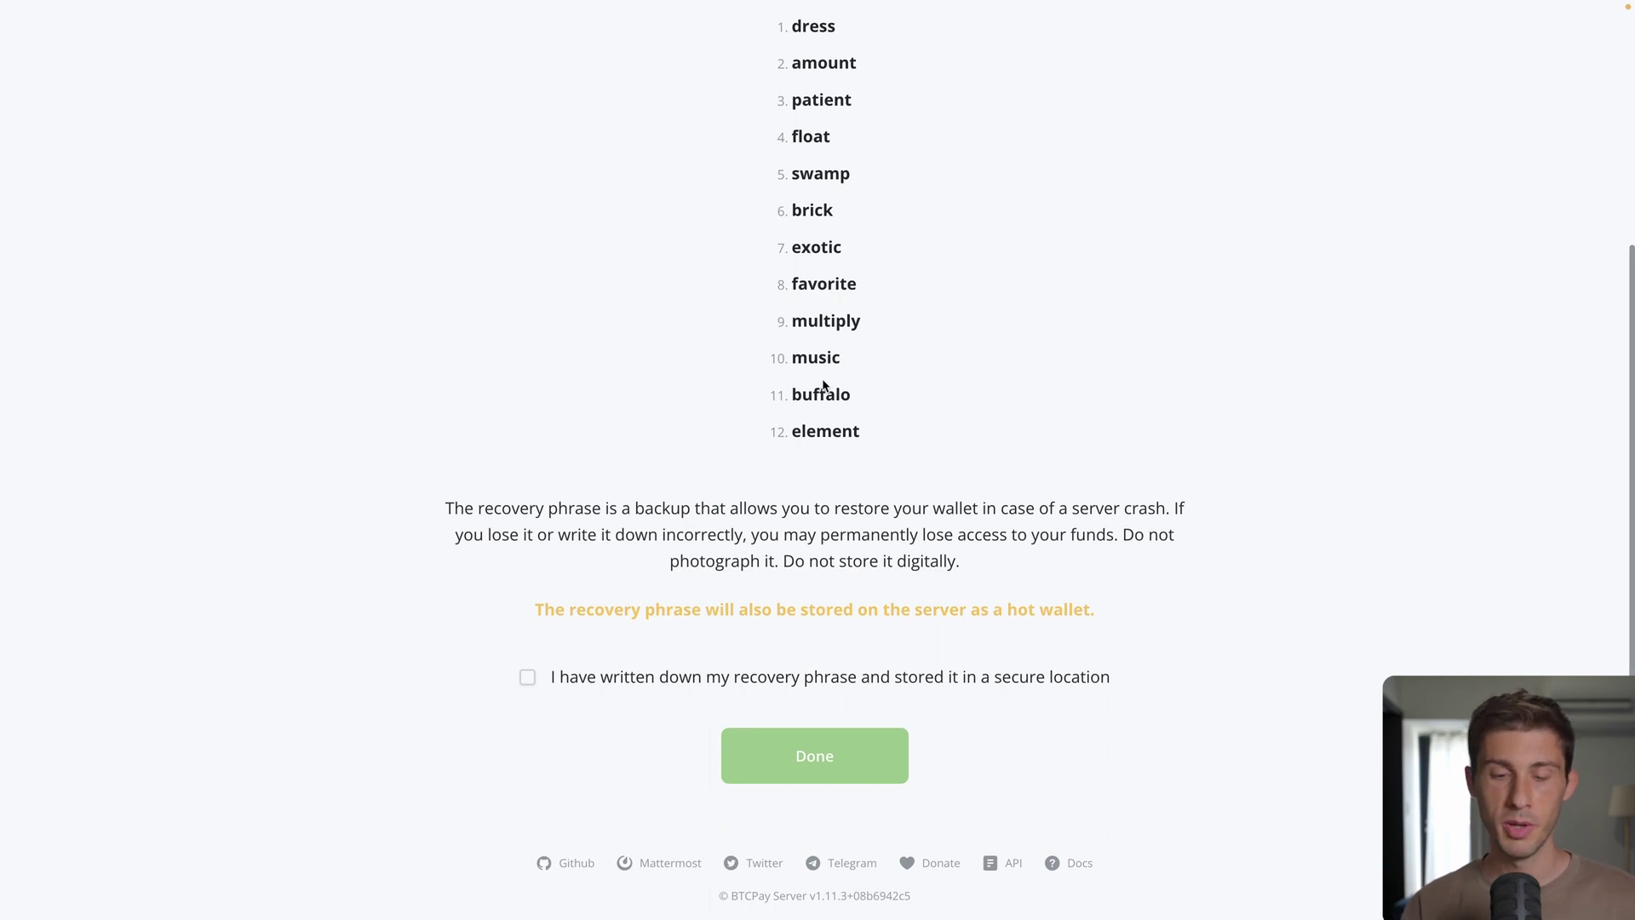
pyautogui.click(529, 677)
pyautogui.click(842, 739)
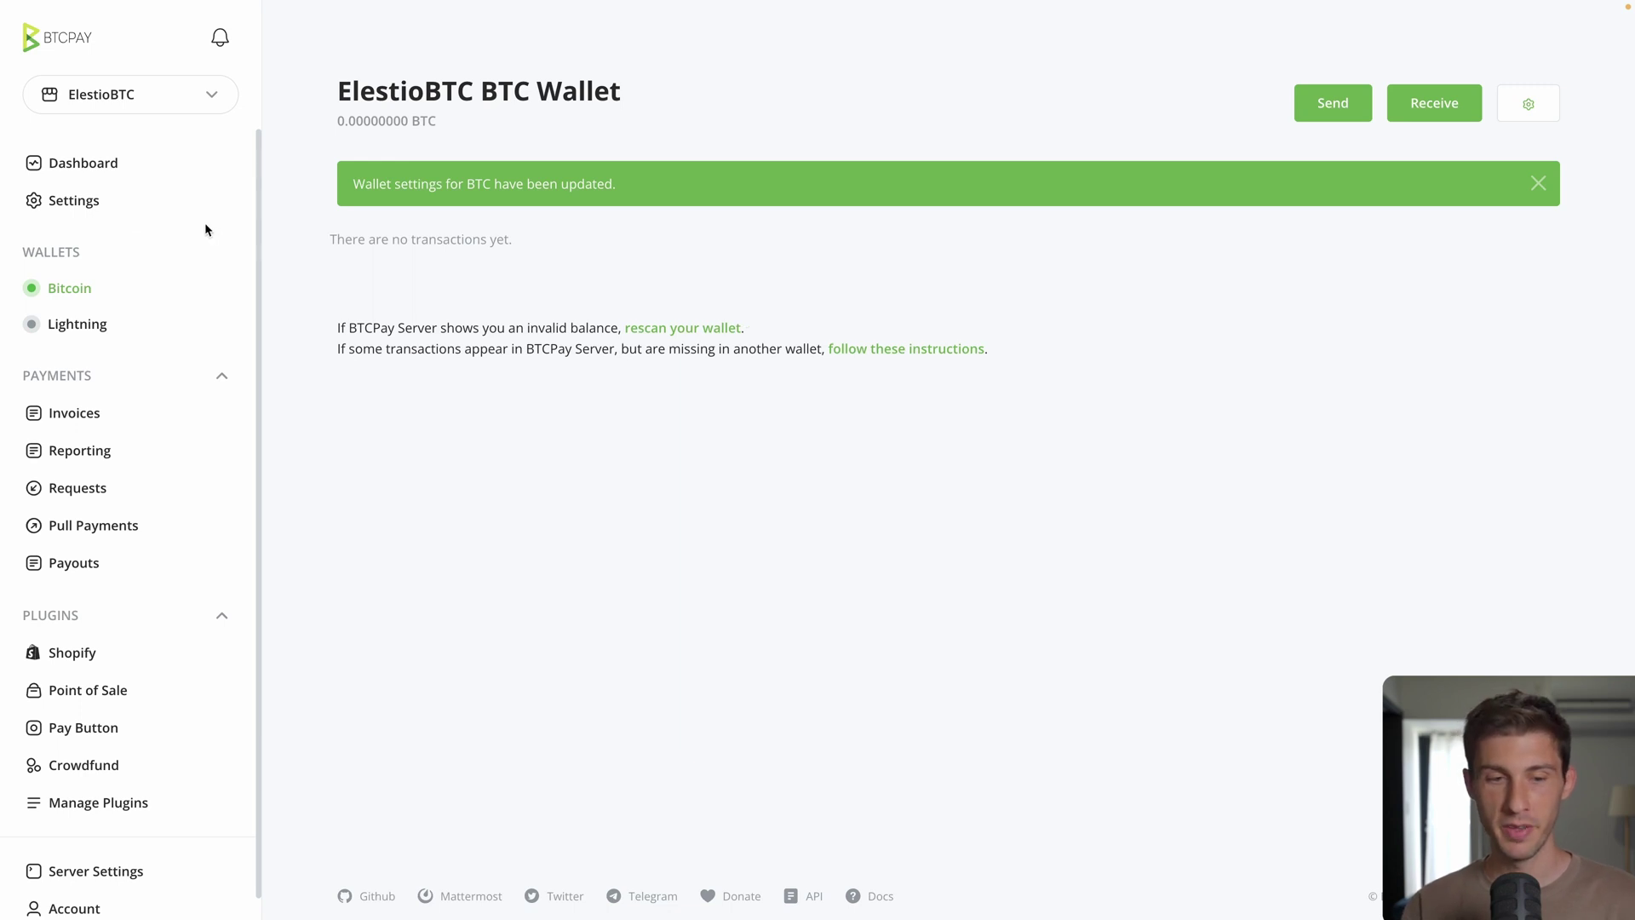
# Step: Review the General tab of Store Settings: store name, branding options and USD default currency
pyautogui.click(85, 202)
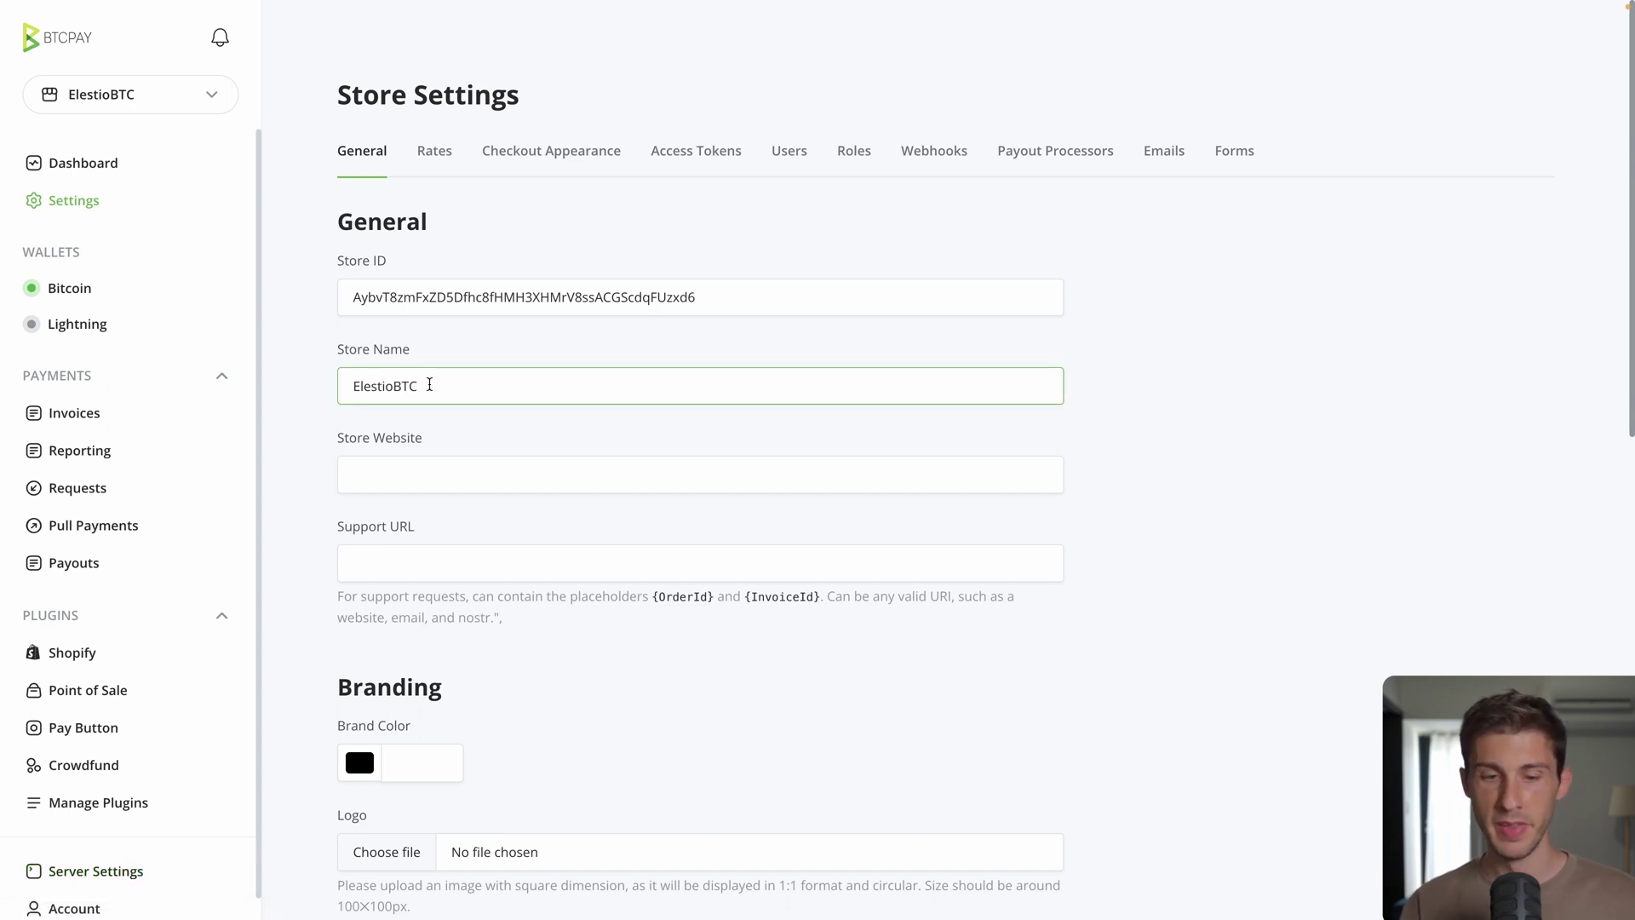
pyautogui.scroll(-2, 319, 569)
pyautogui.scroll(-2, 317, 569)
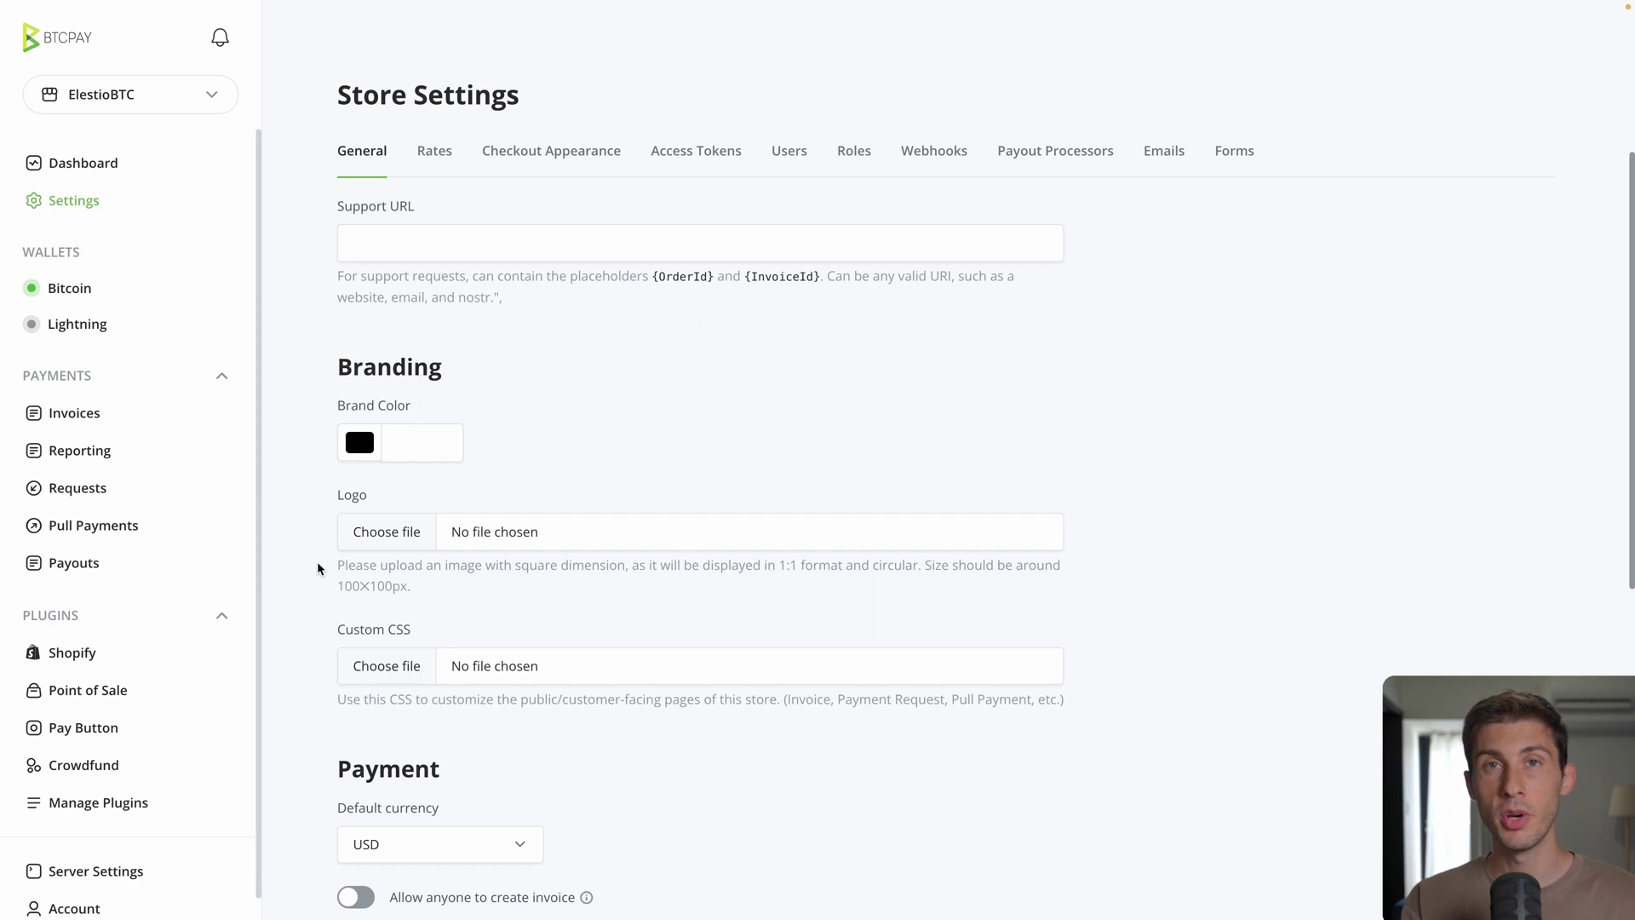
pyautogui.scroll(4, 318, 568)
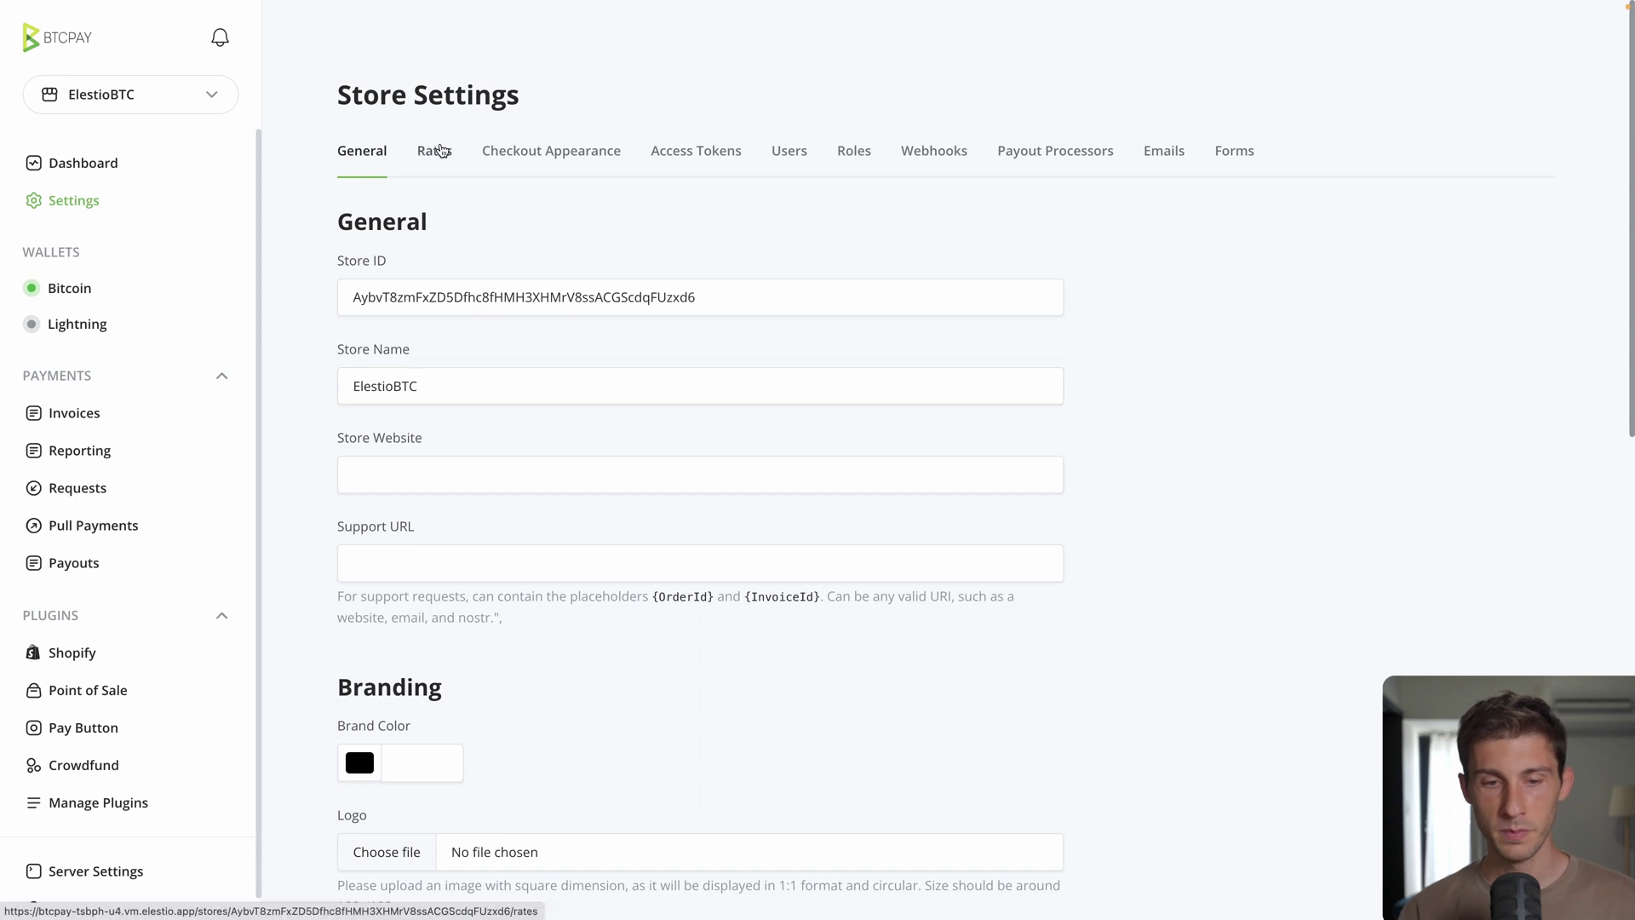
# Step: Test the BTC_USD currency pair on the Rates tab, getting 26060 from Kraken
pyautogui.click(440, 151)
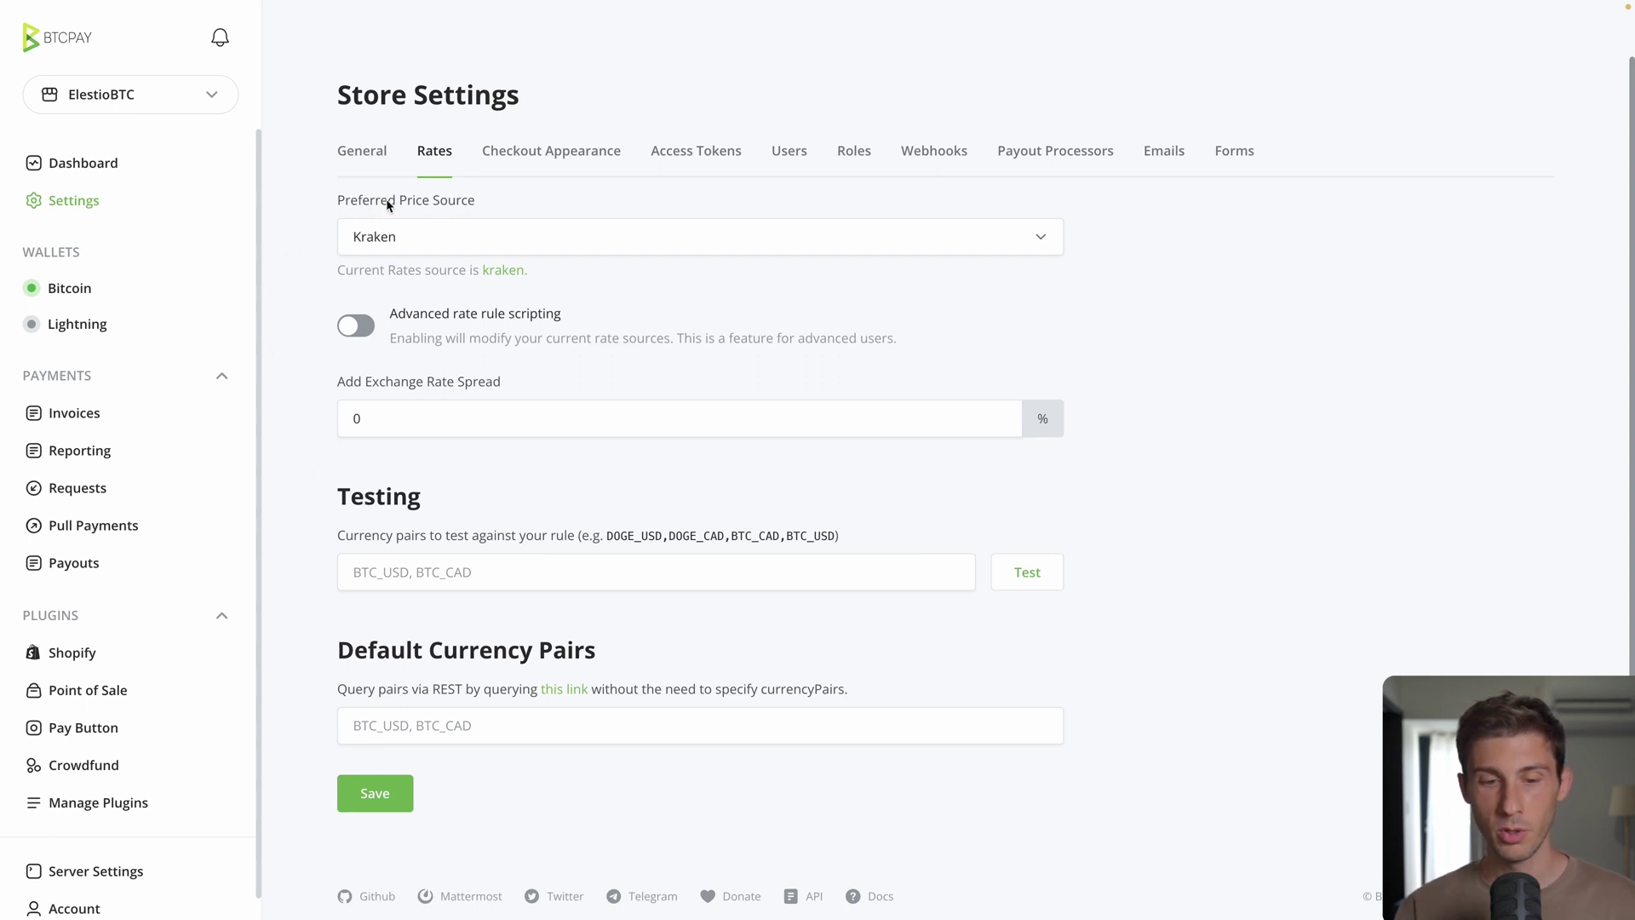
pyautogui.click(405, 578)
pyautogui.write('BTC_')
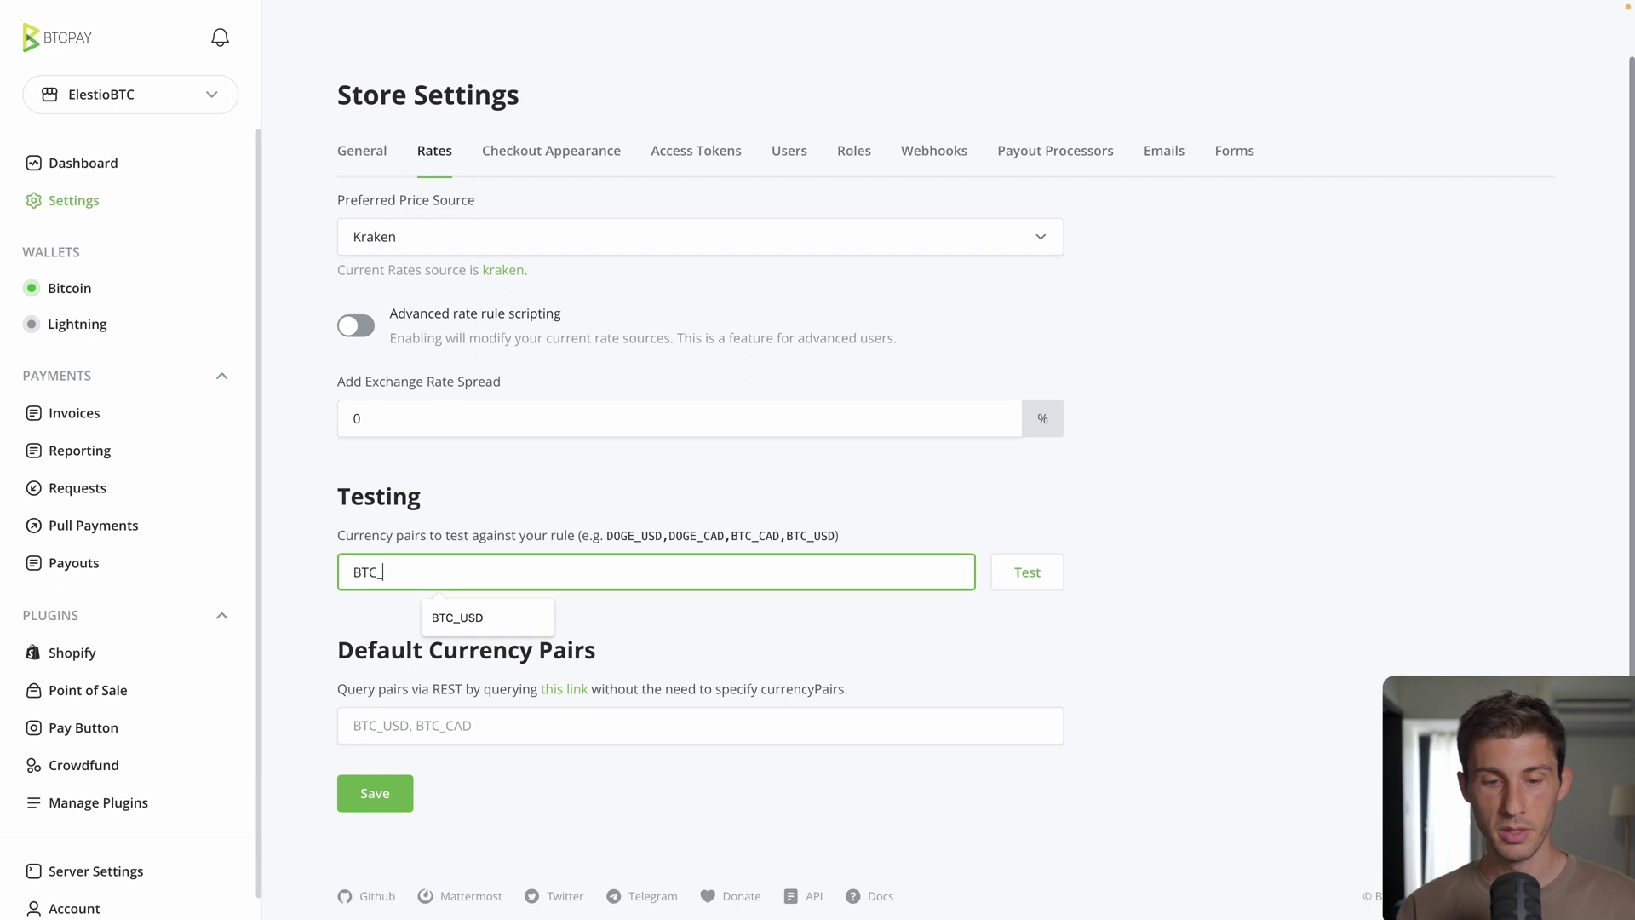
pyautogui.write('USD')
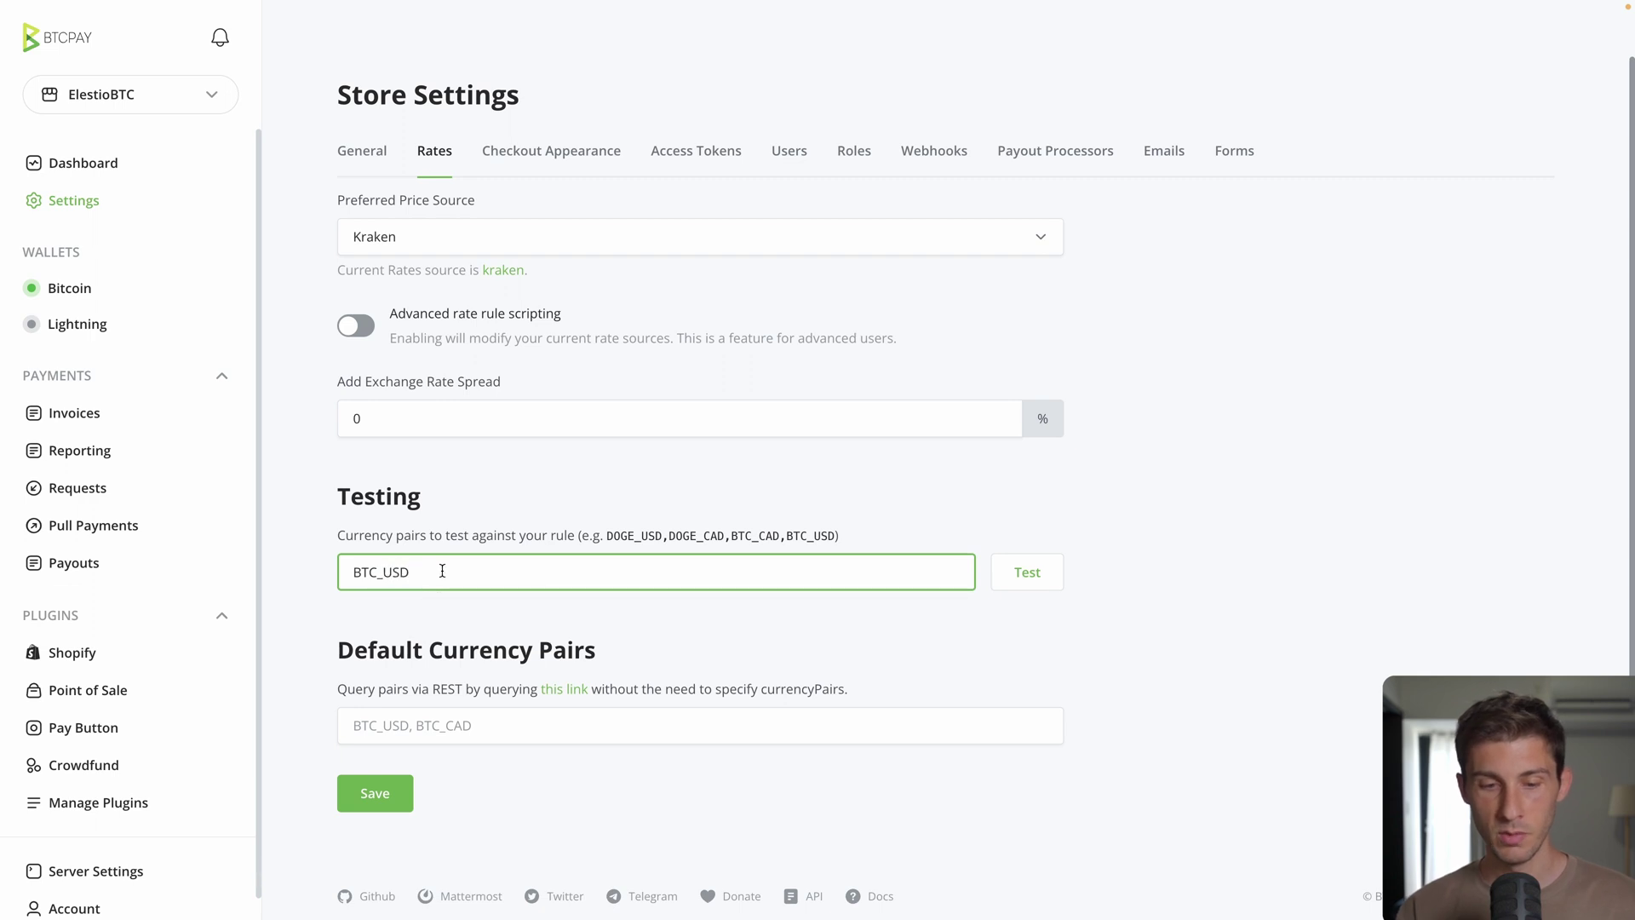
pyautogui.click(1033, 575)
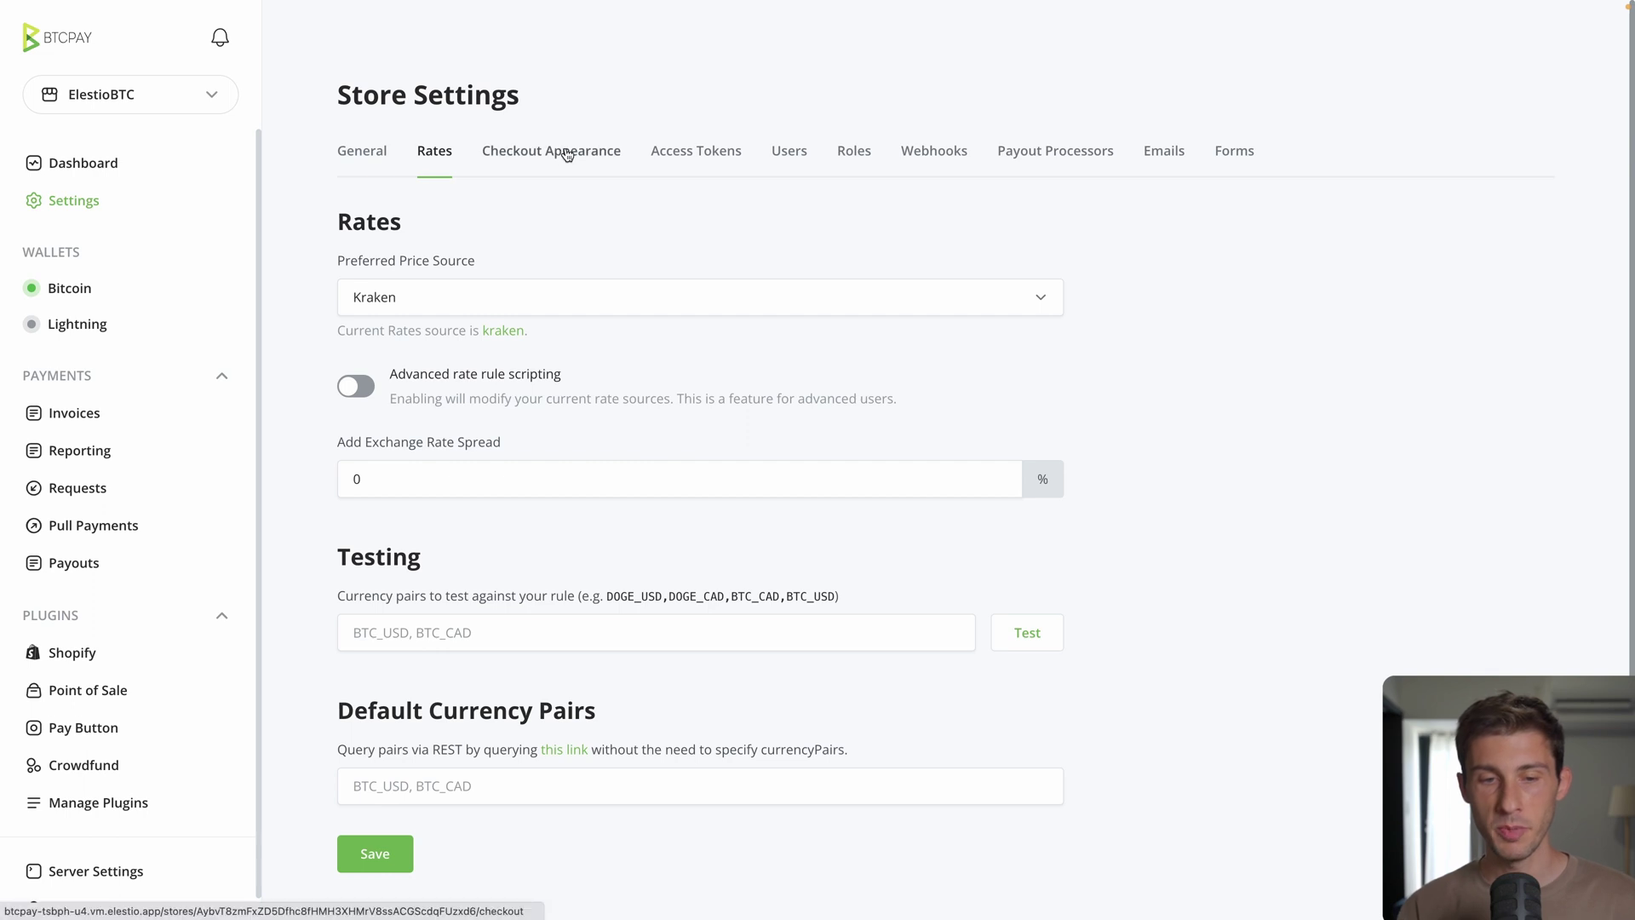
# Step: Browse the Checkout Appearance, Access Tokens, Users, Roles and Webhooks tabs, ending on Payout Processors
pyautogui.click(567, 153)
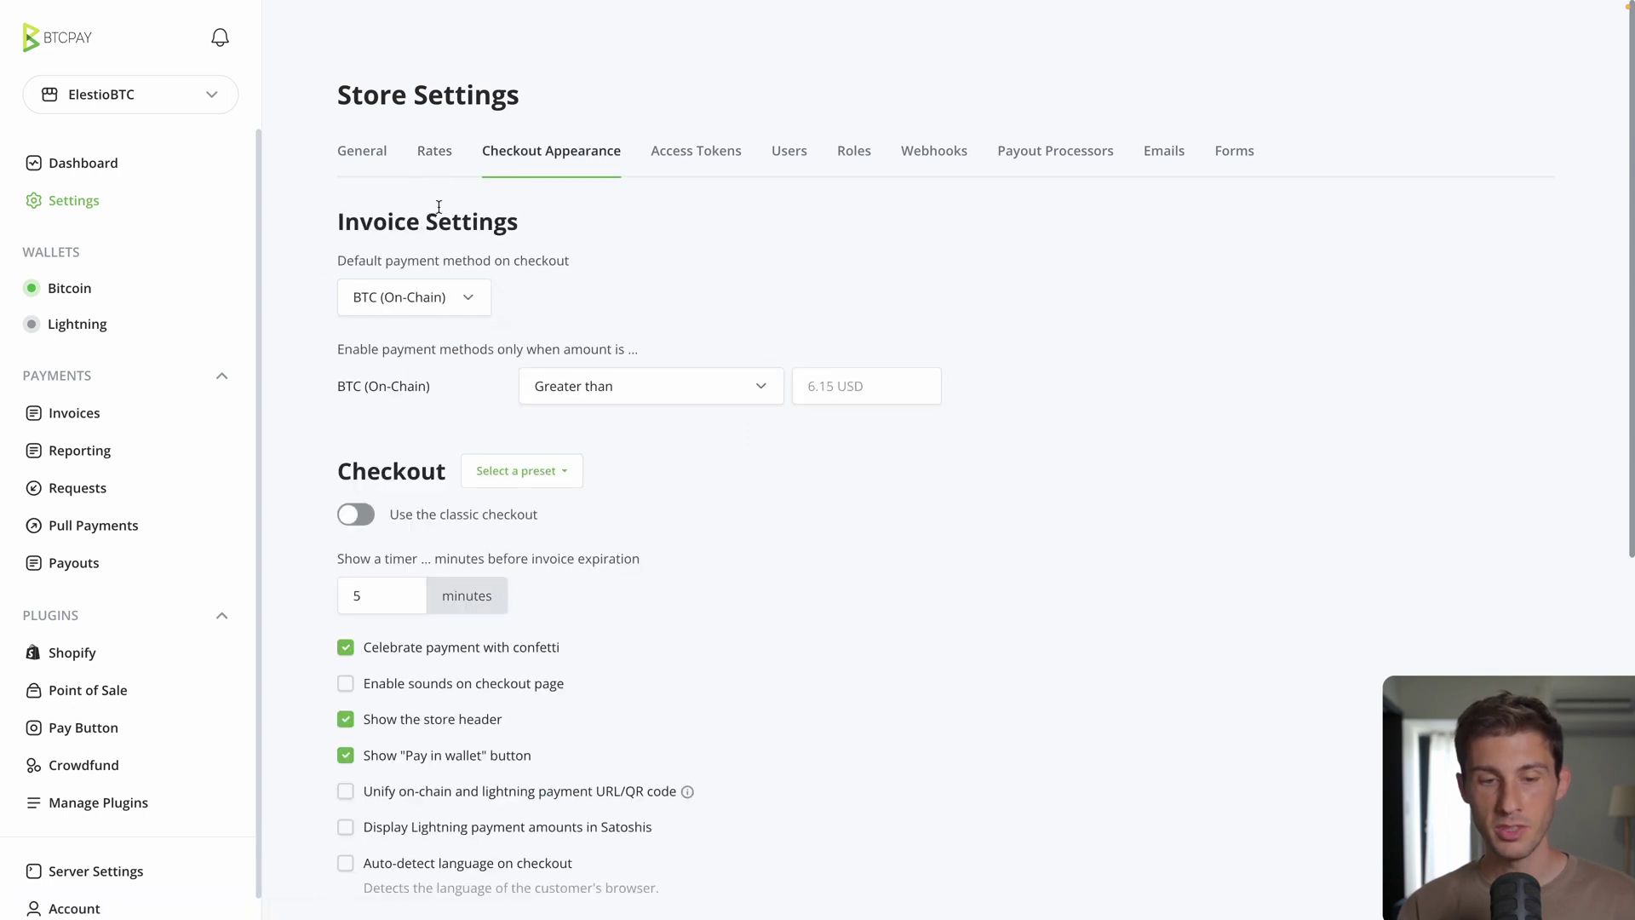
pyautogui.scroll(-3, 346, 441)
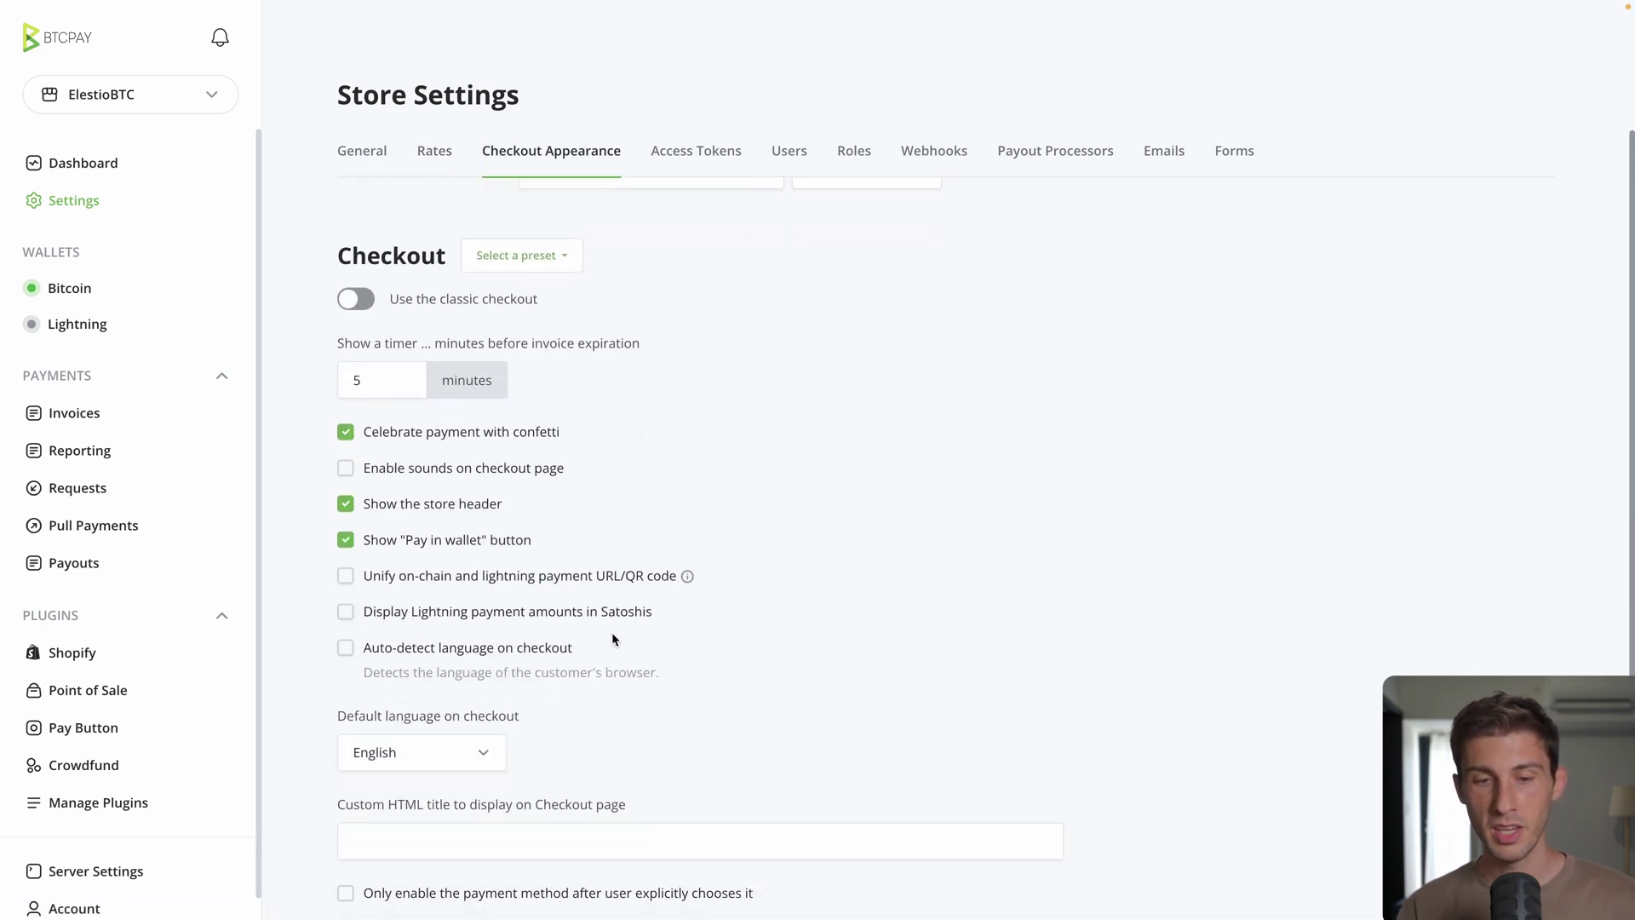
pyautogui.click(703, 152)
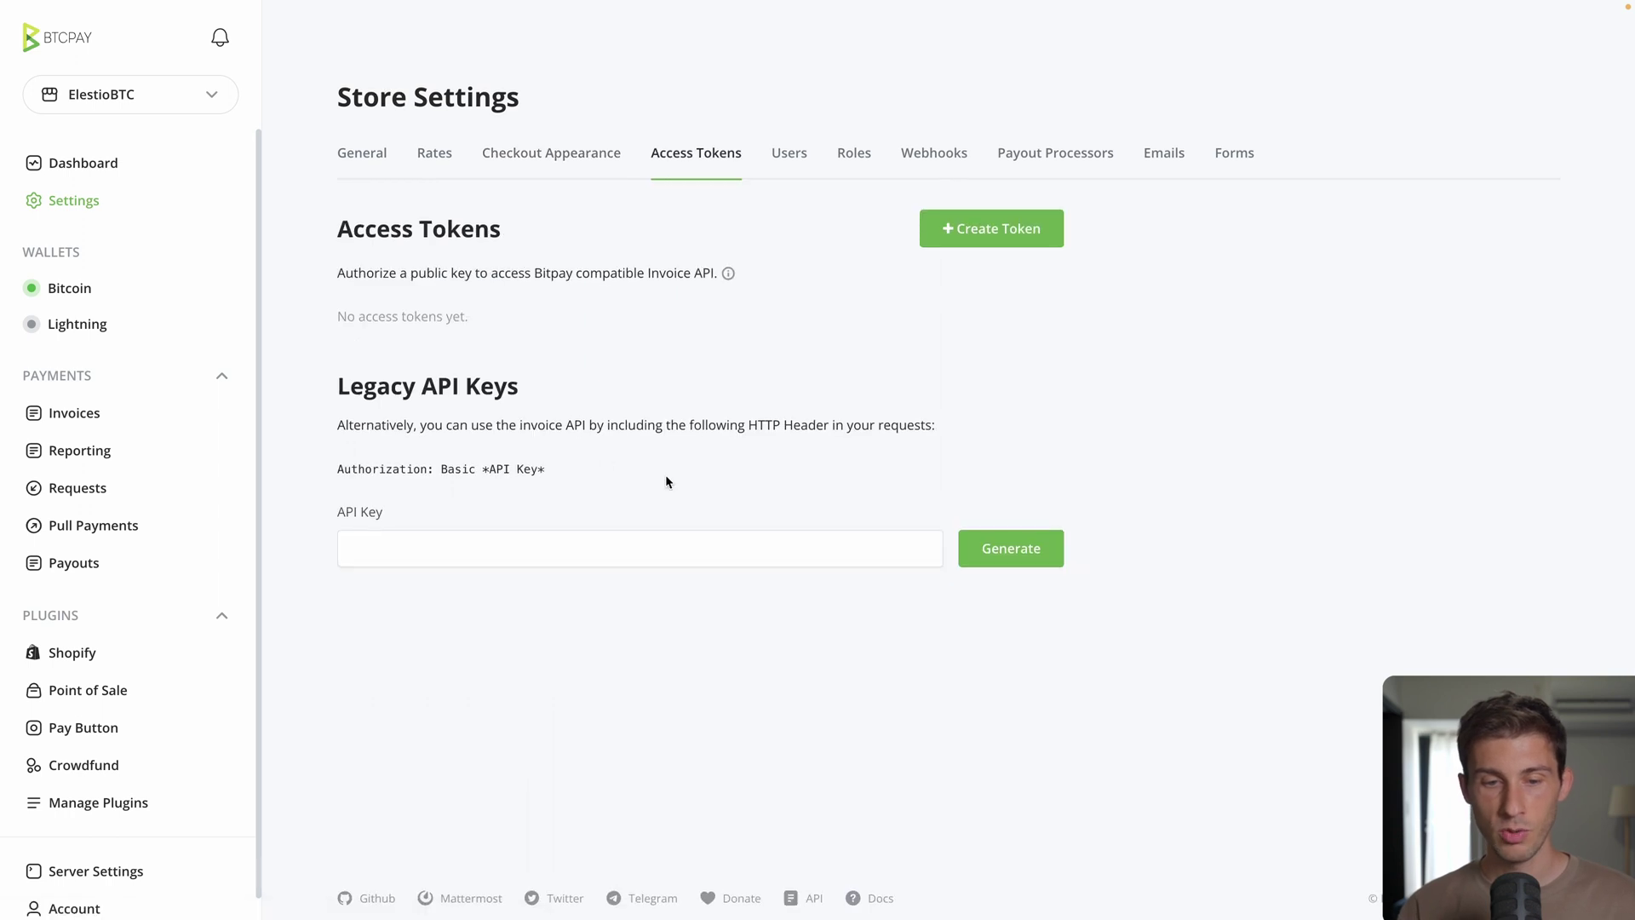
pyautogui.scroll(-1, 666, 482)
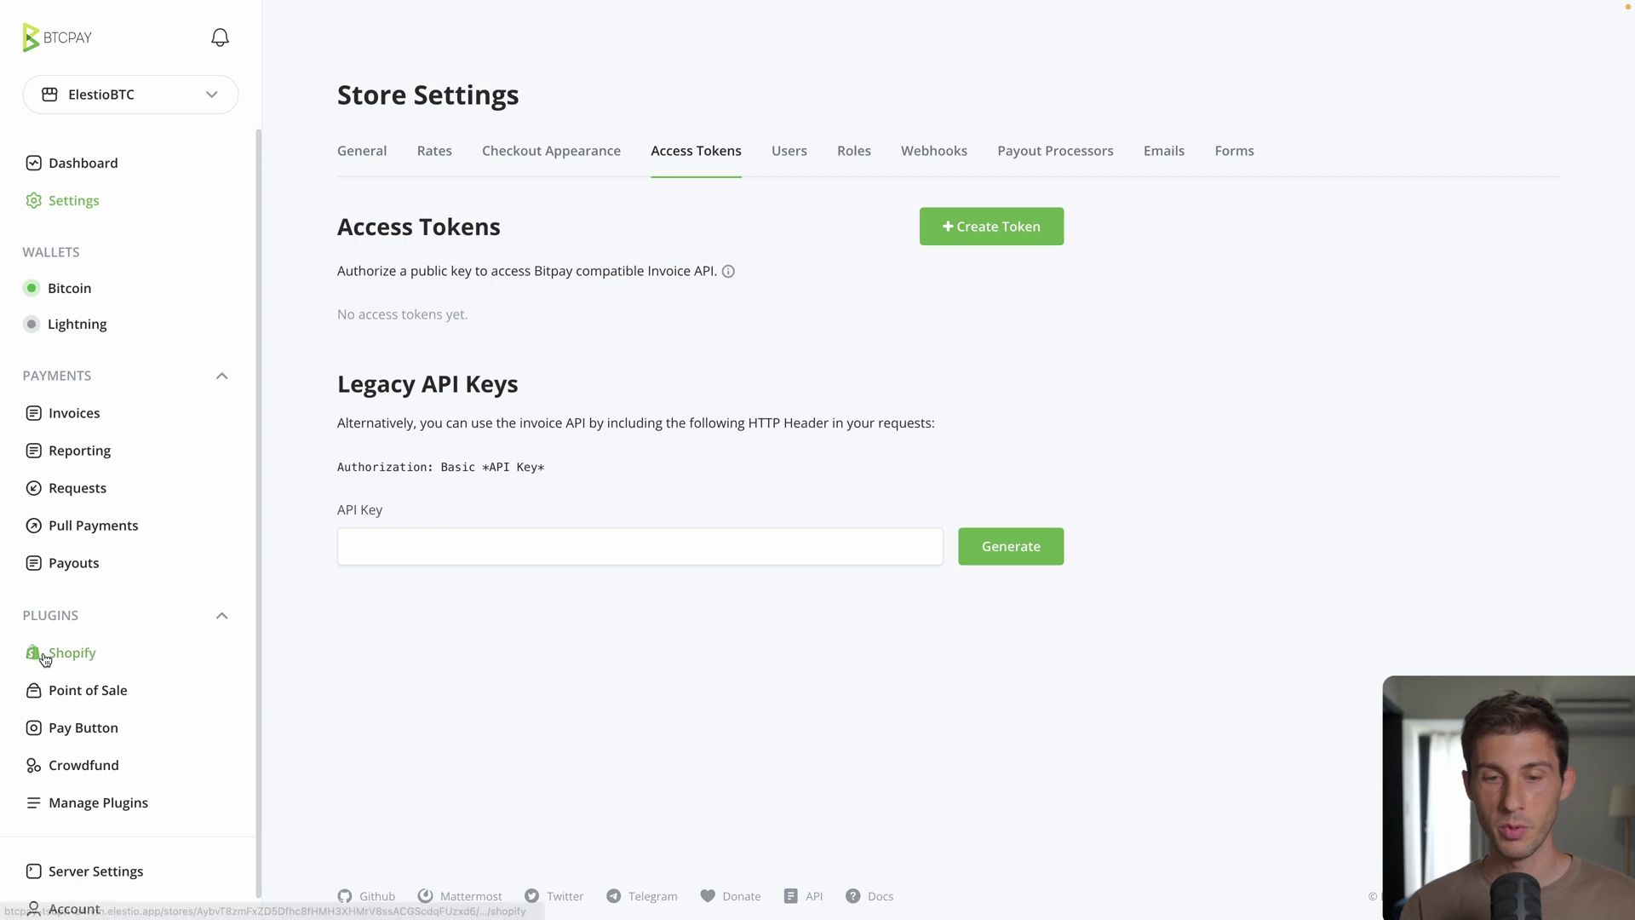
pyautogui.click(777, 162)
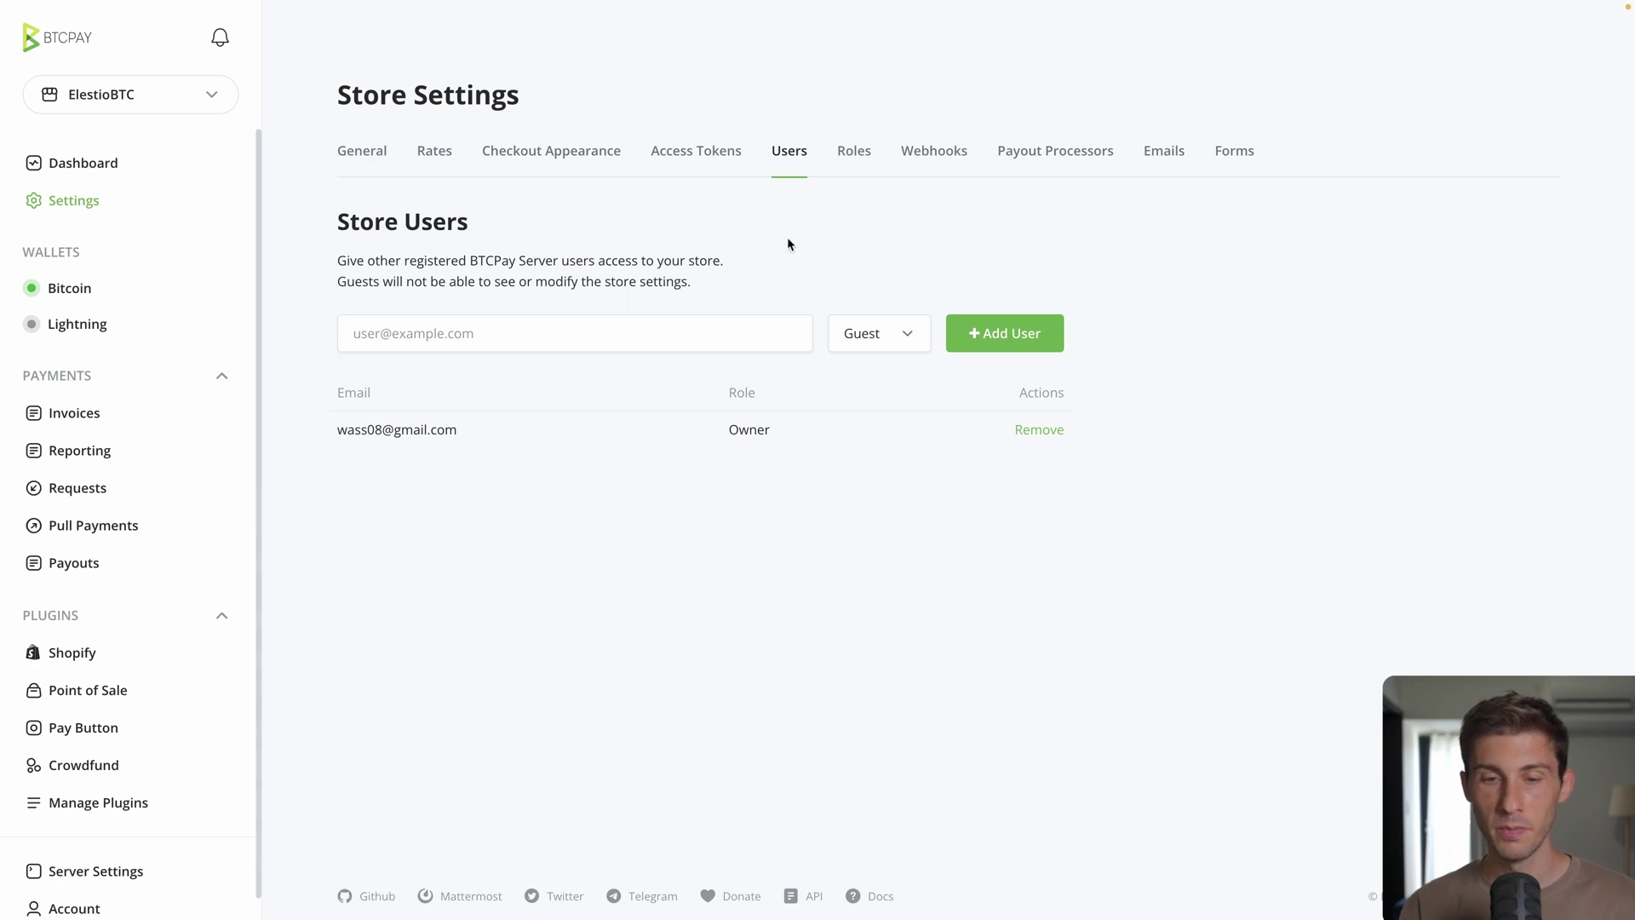
pyautogui.click(857, 155)
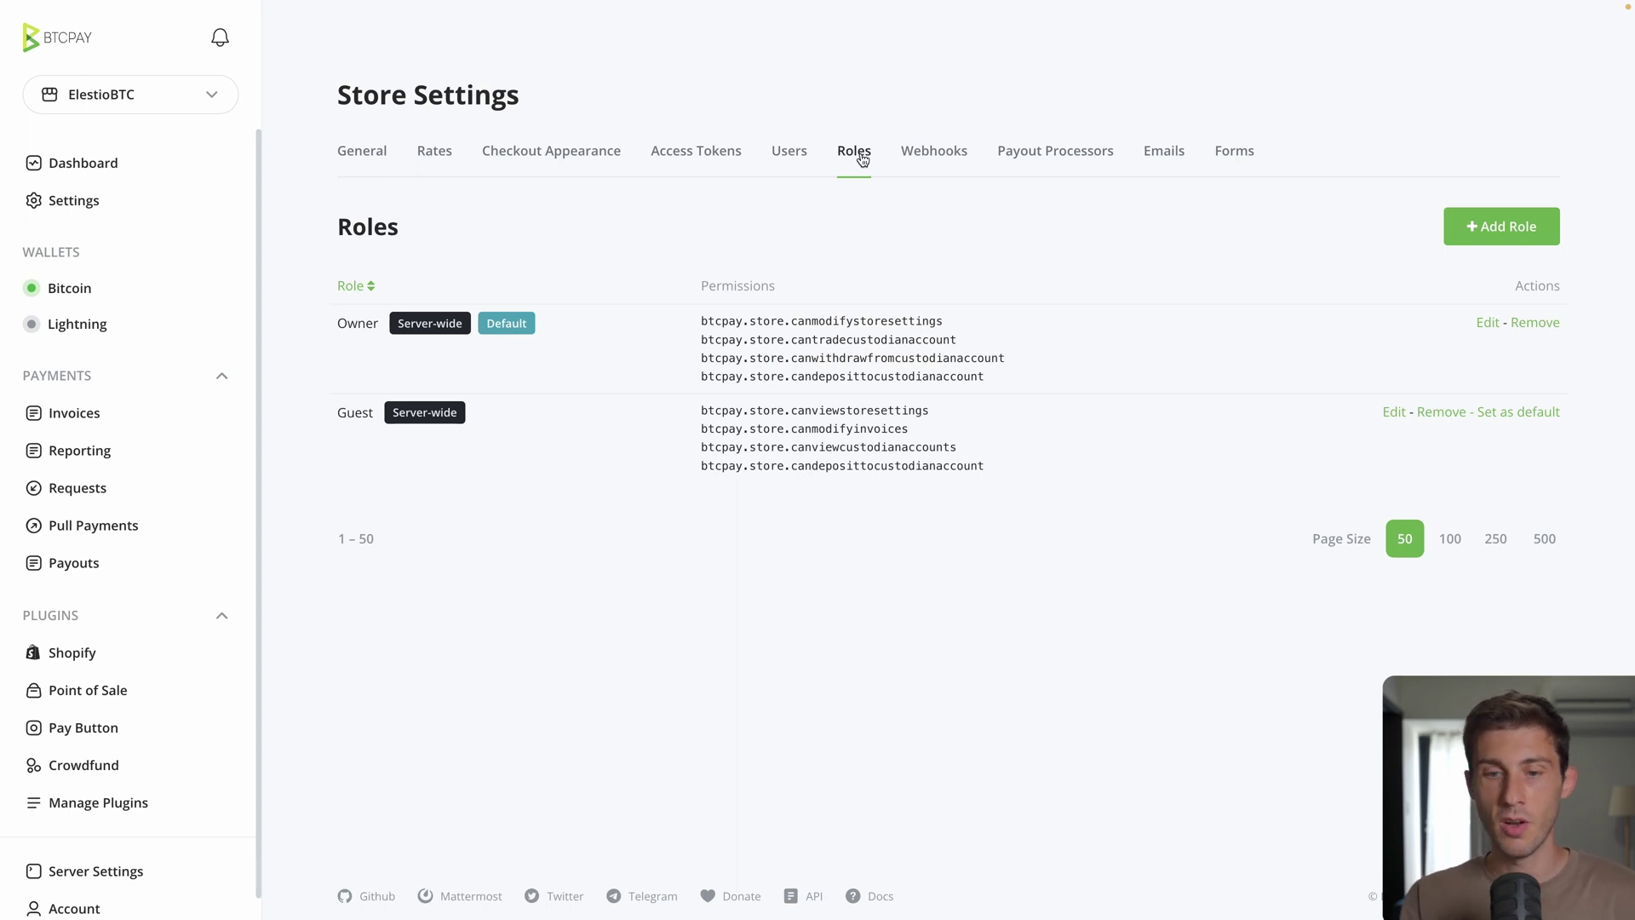
pyautogui.click(934, 151)
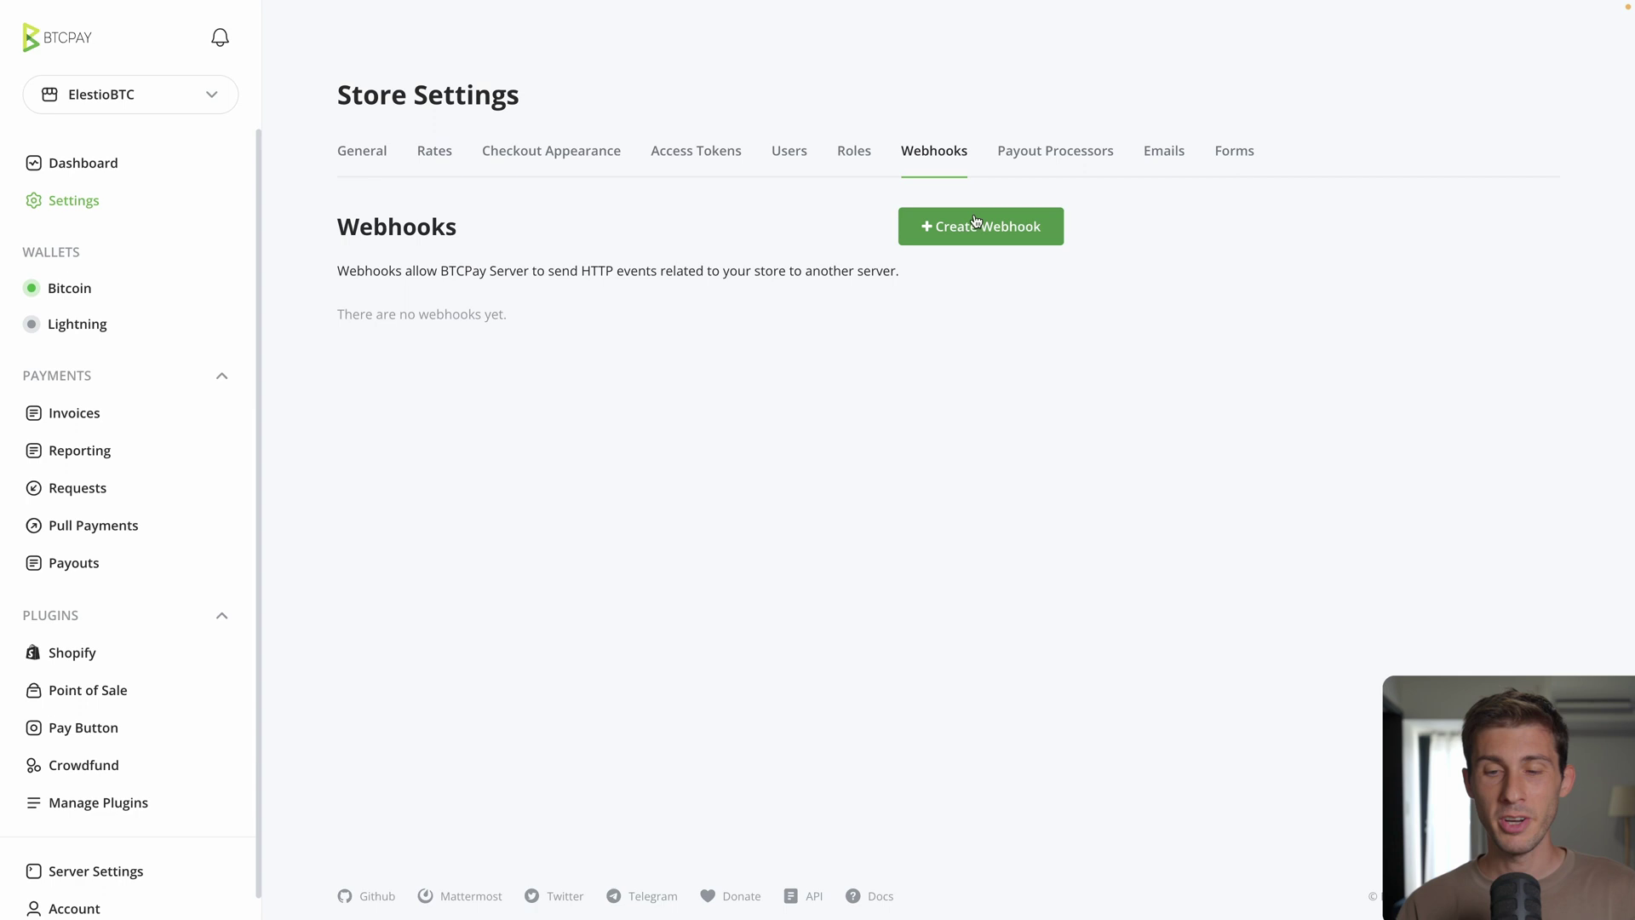
pyautogui.click(1062, 153)
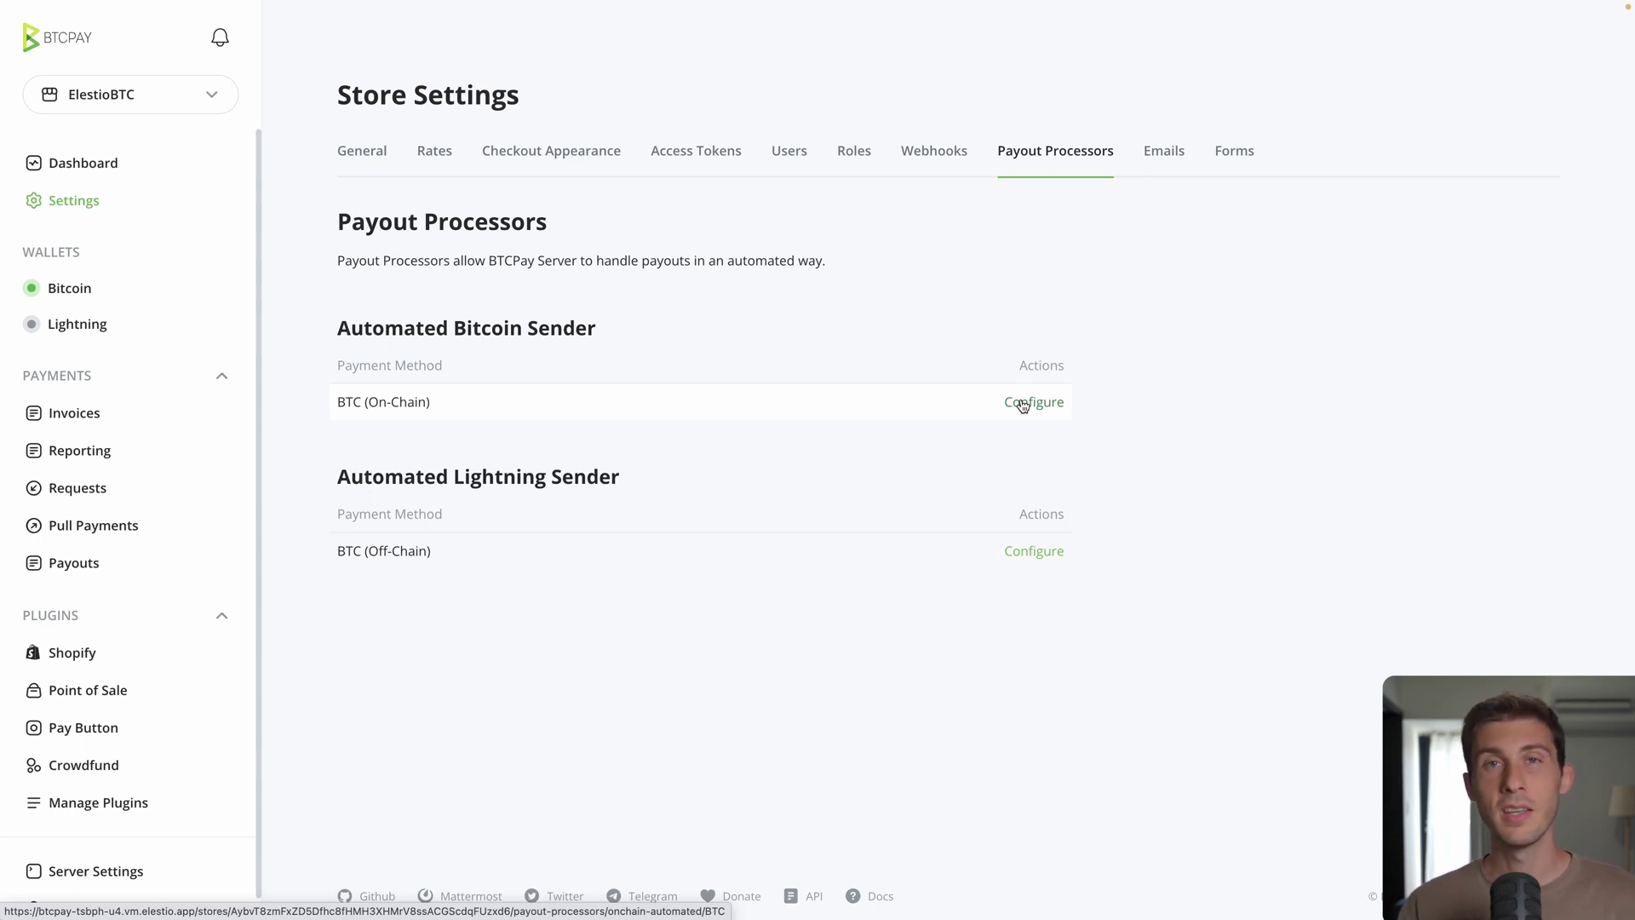
# Step: Look through the Server Settings Users, Email, Policies and Theme tabs
pyautogui.click(85, 871)
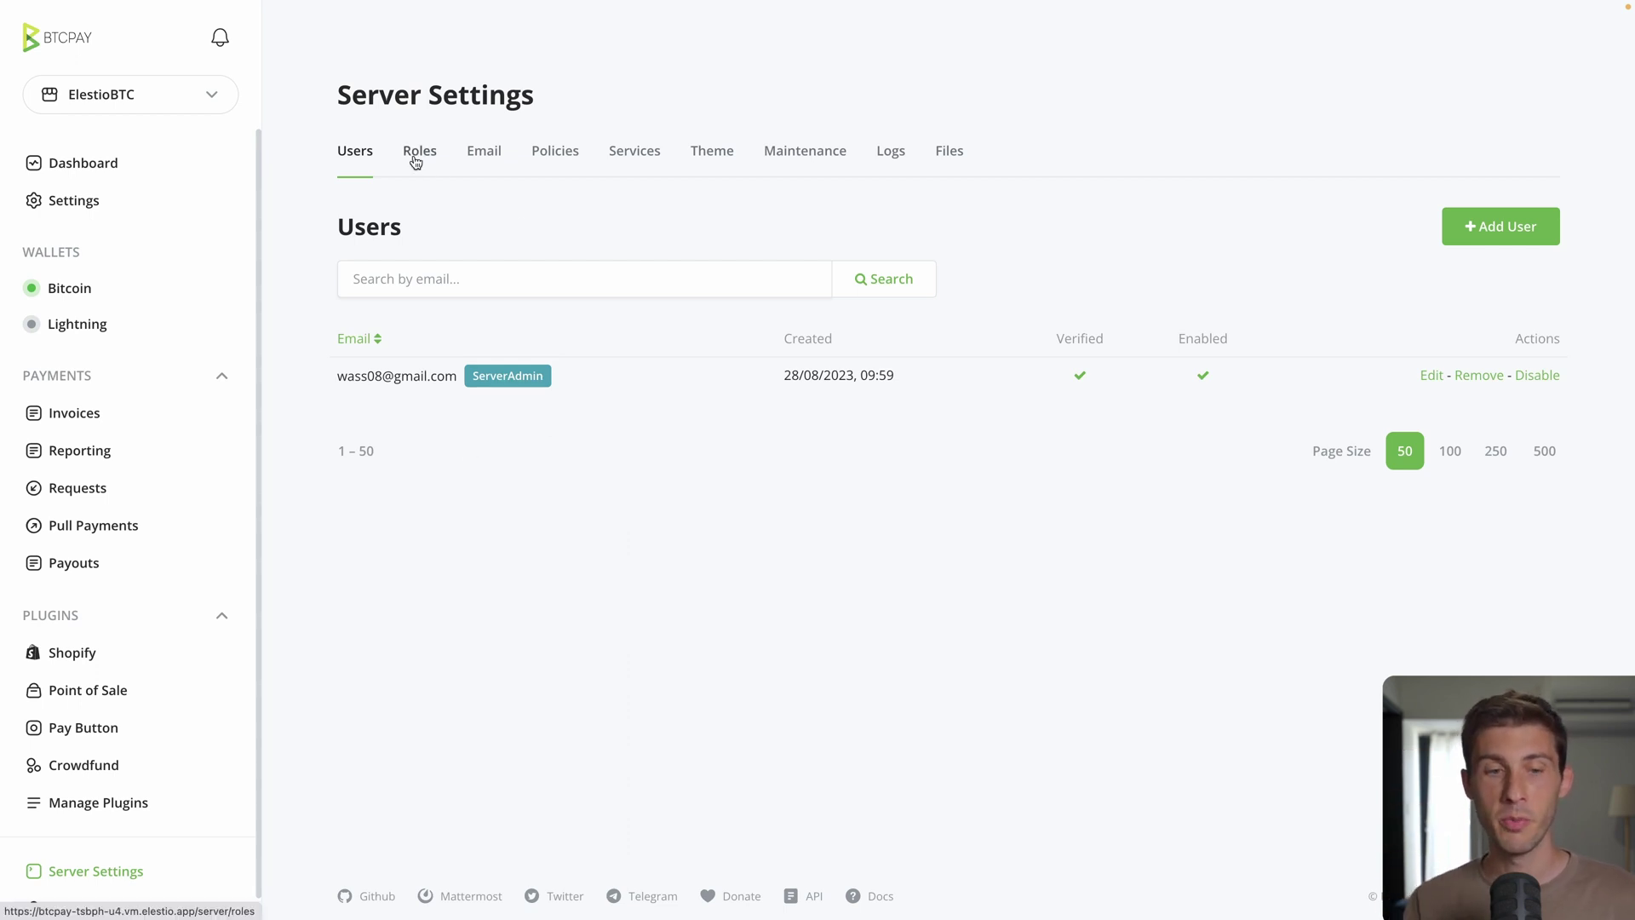
pyautogui.click(384, 265)
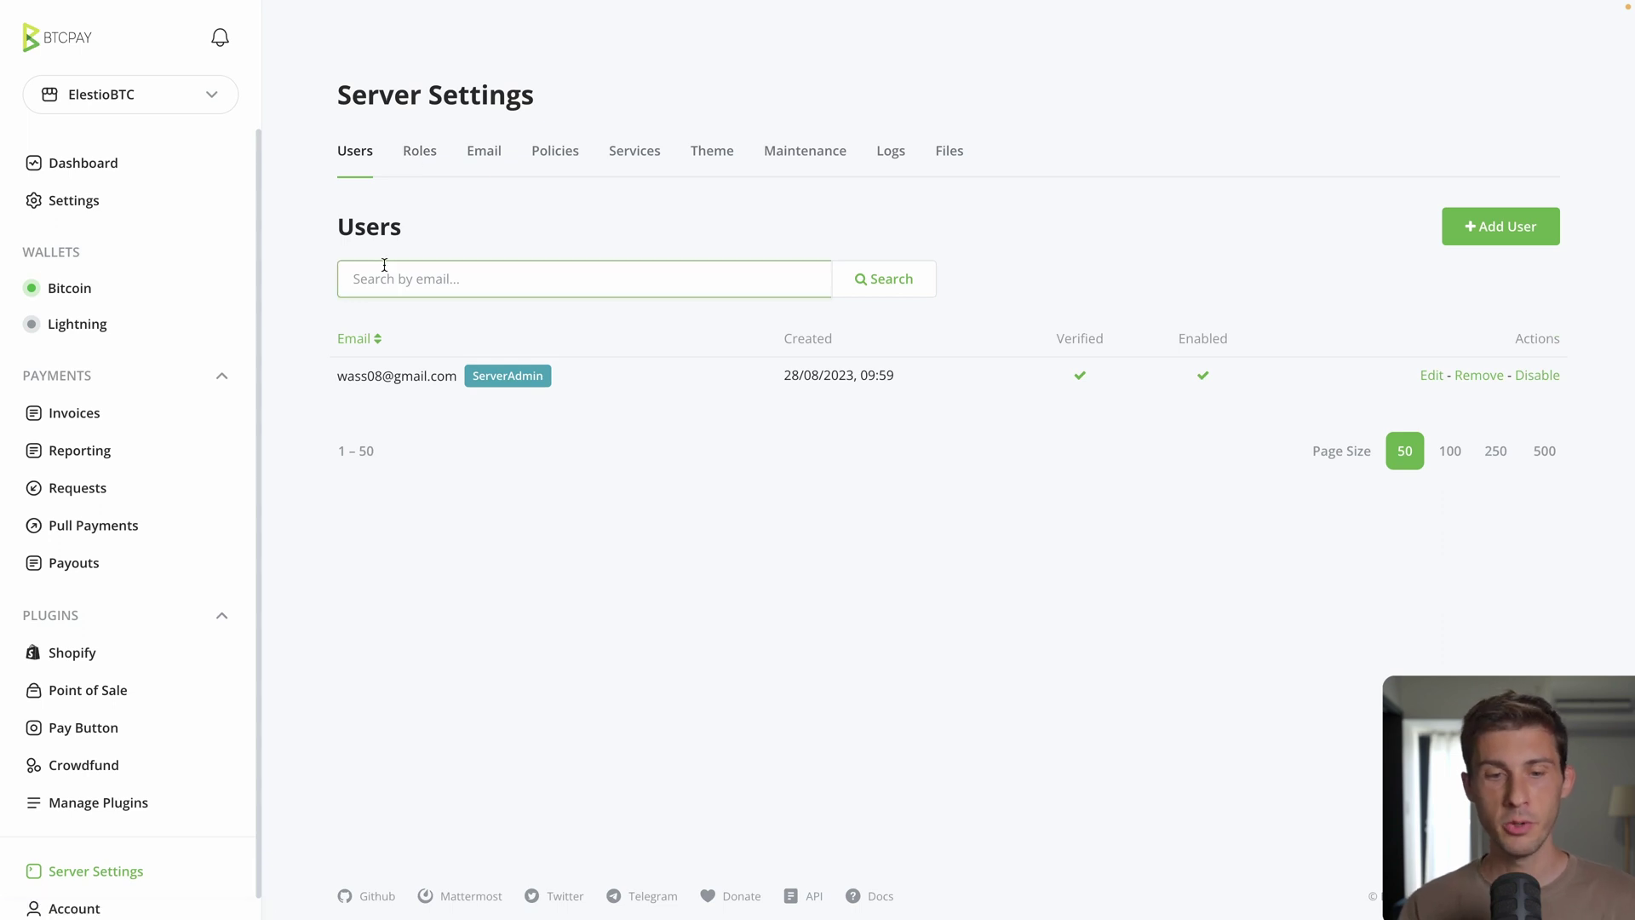
pyautogui.click(483, 153)
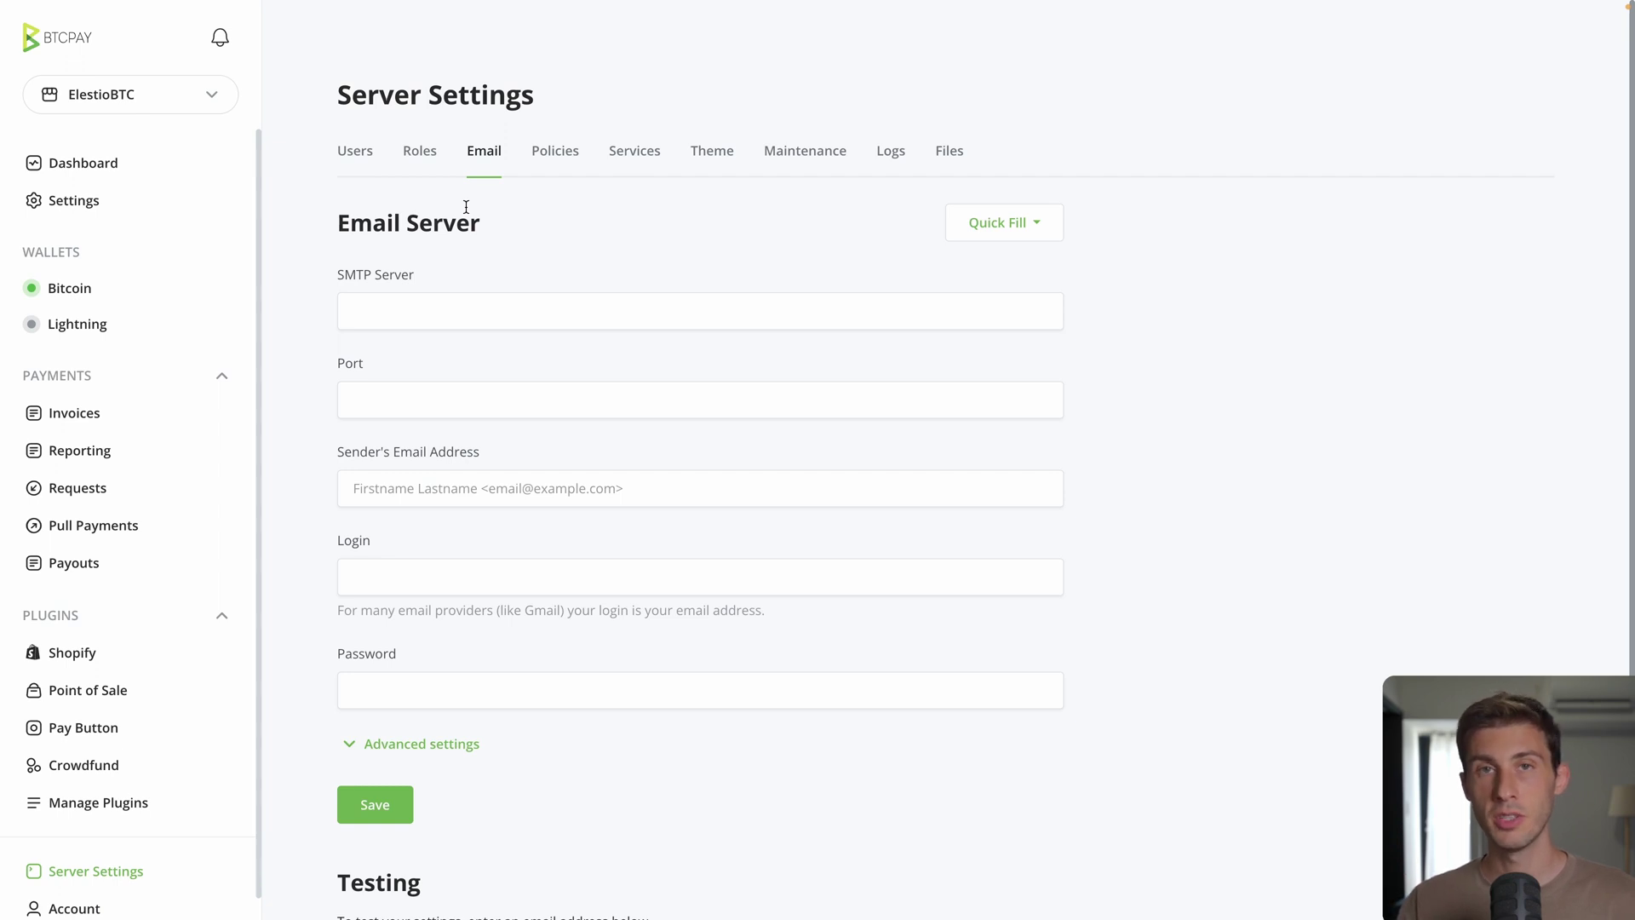
pyautogui.click(555, 159)
pyautogui.click(712, 151)
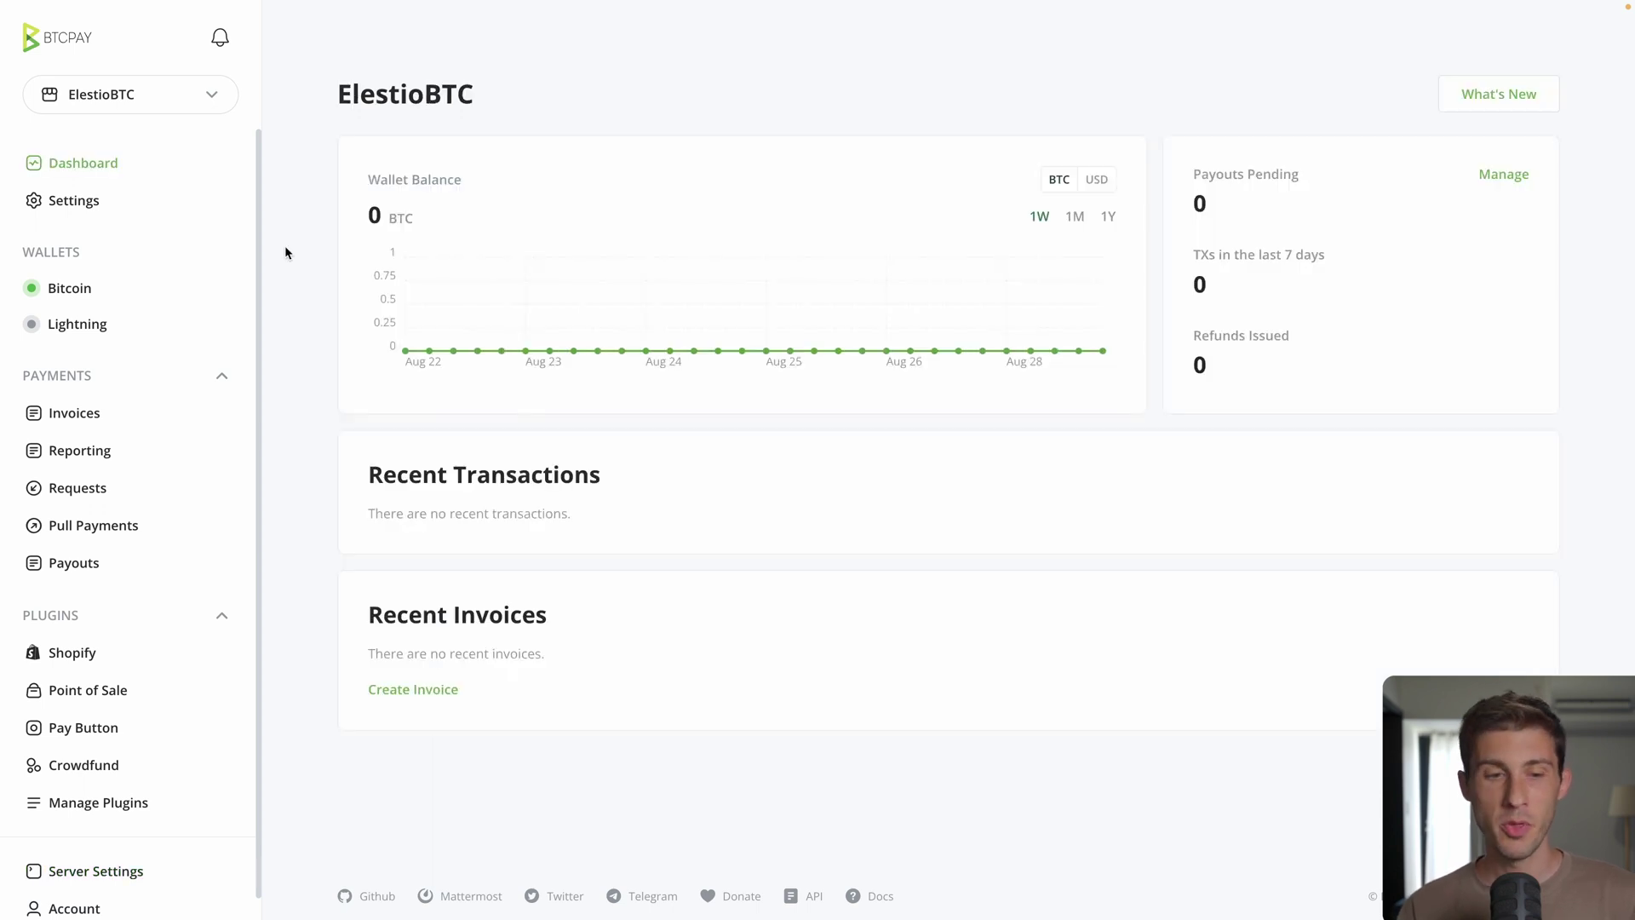
# Step: Start a new invoice with an amount of 100
pyautogui.click(87, 419)
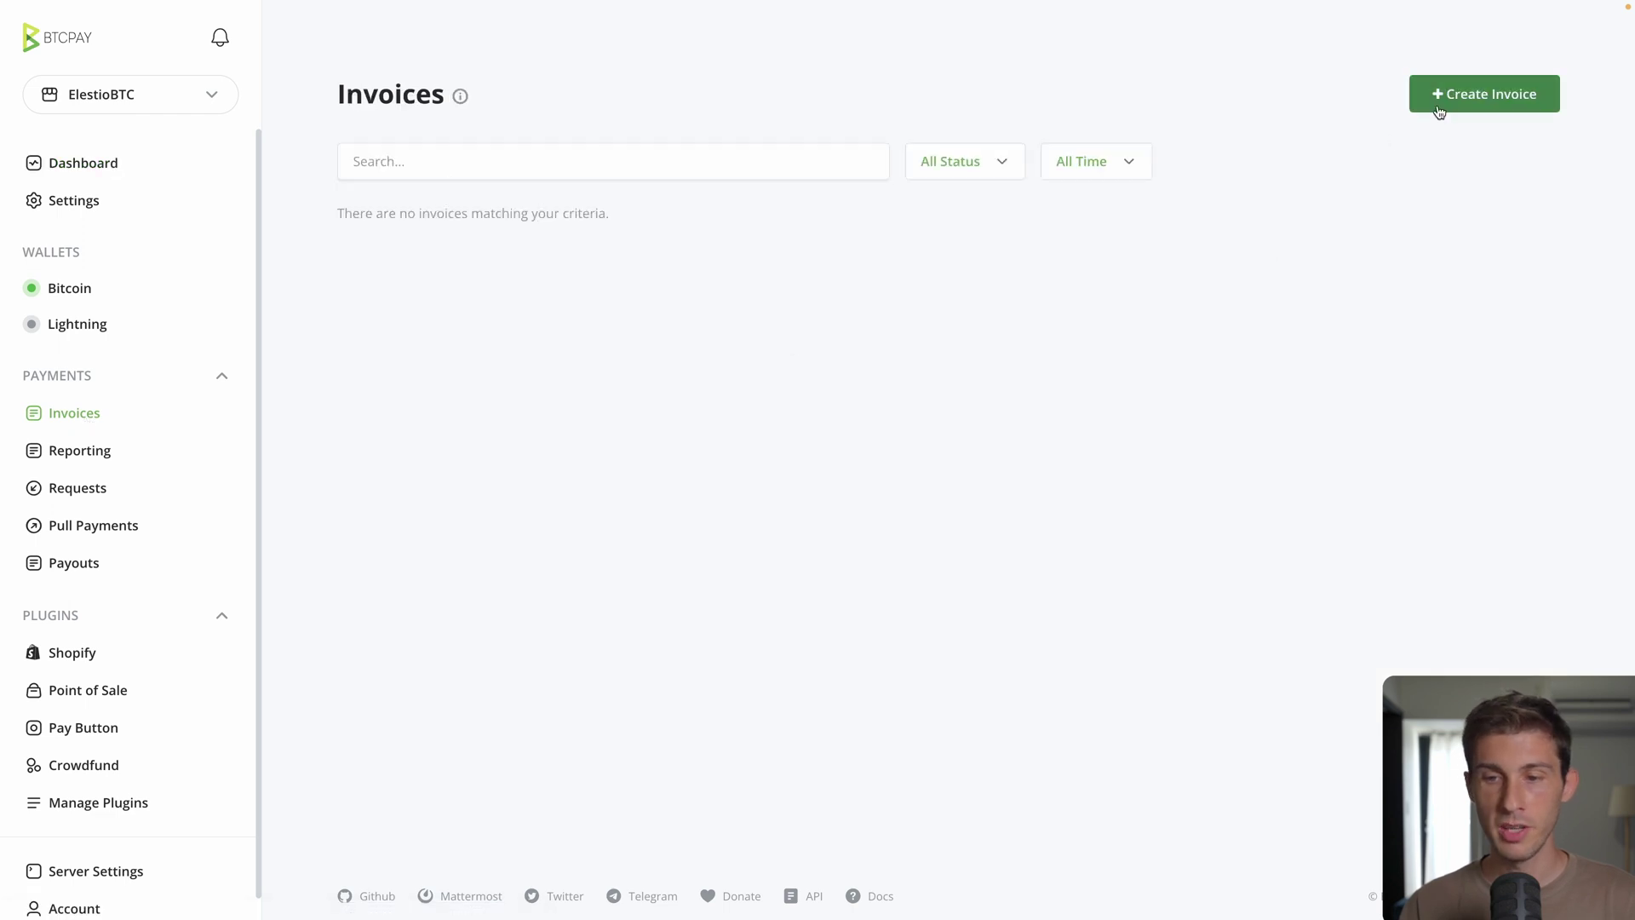
pyautogui.click(1450, 108)
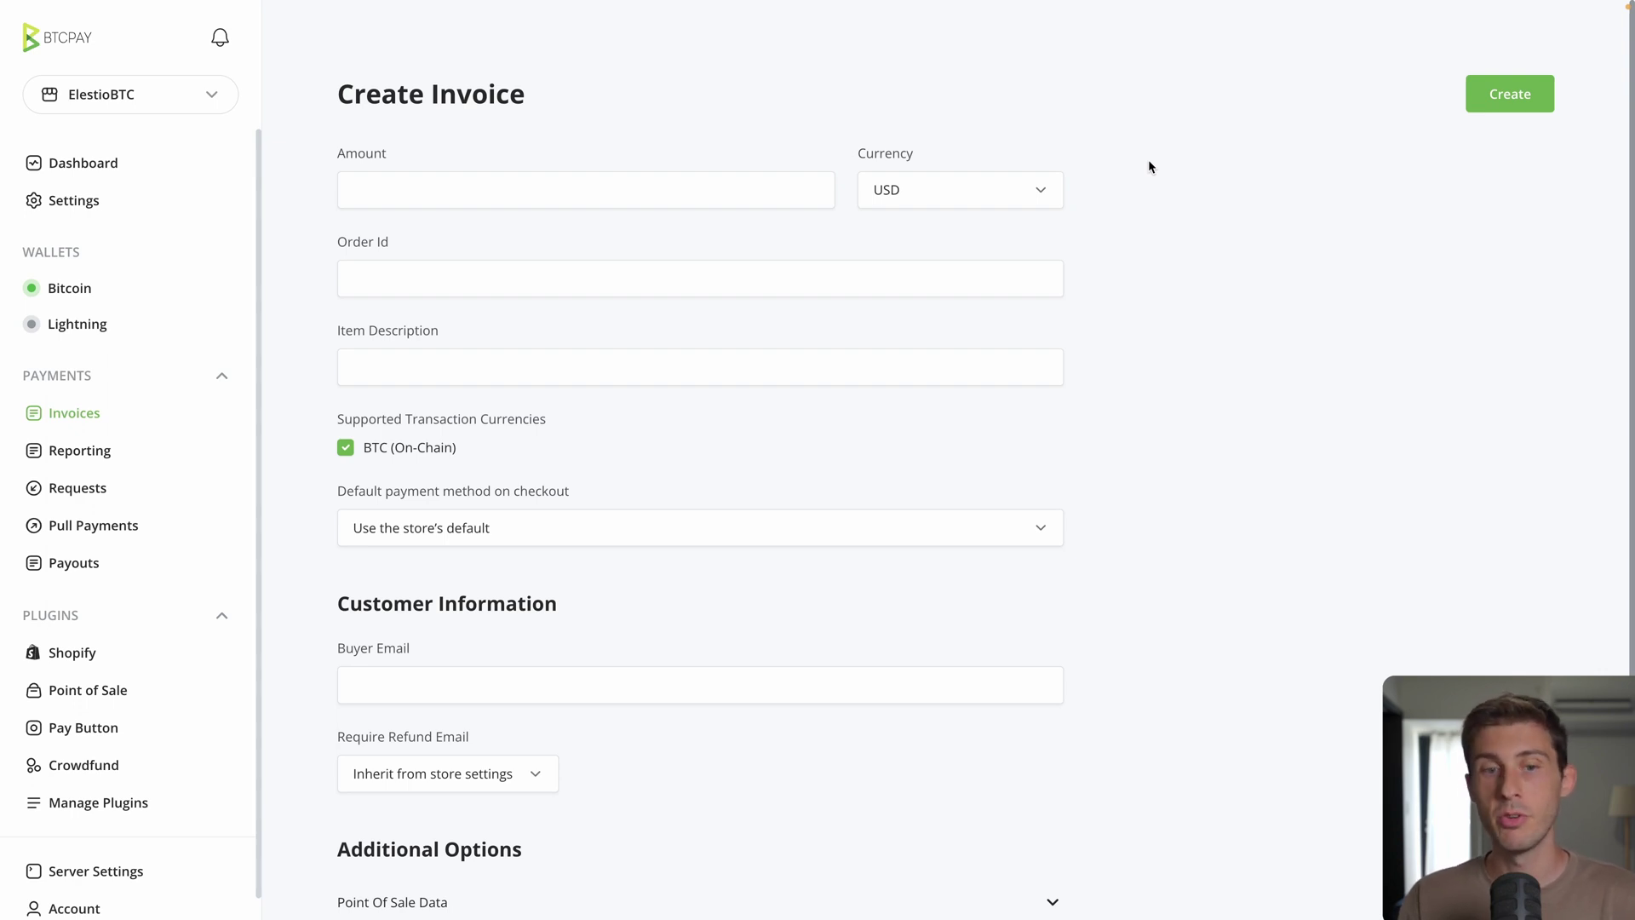
pyautogui.click(600, 200)
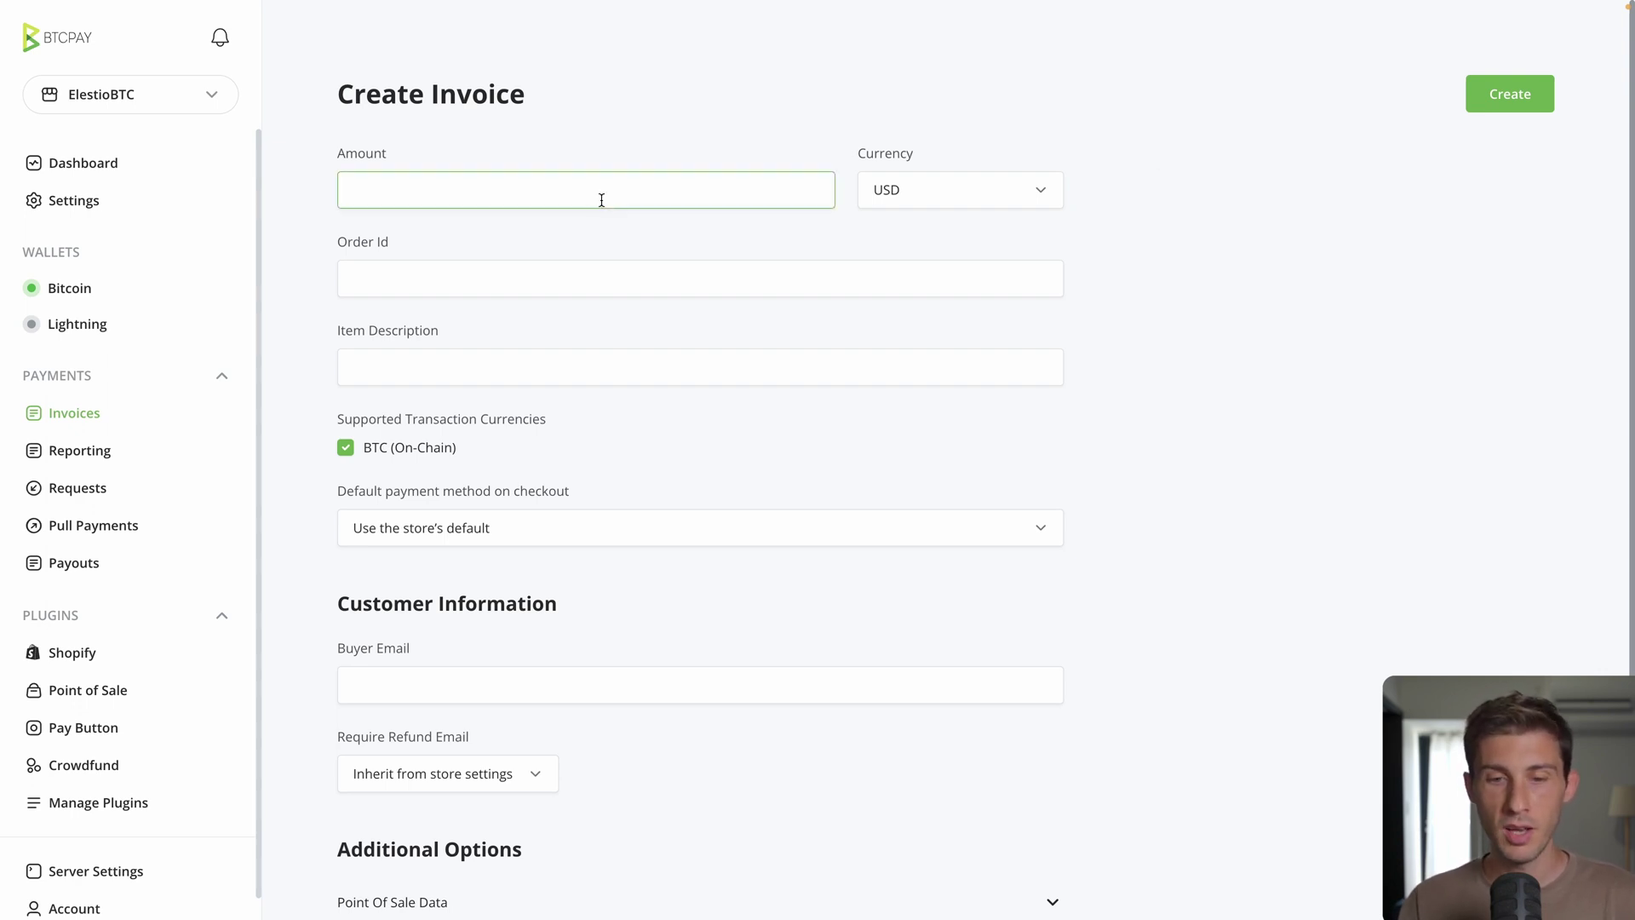
pyautogui.write('100')
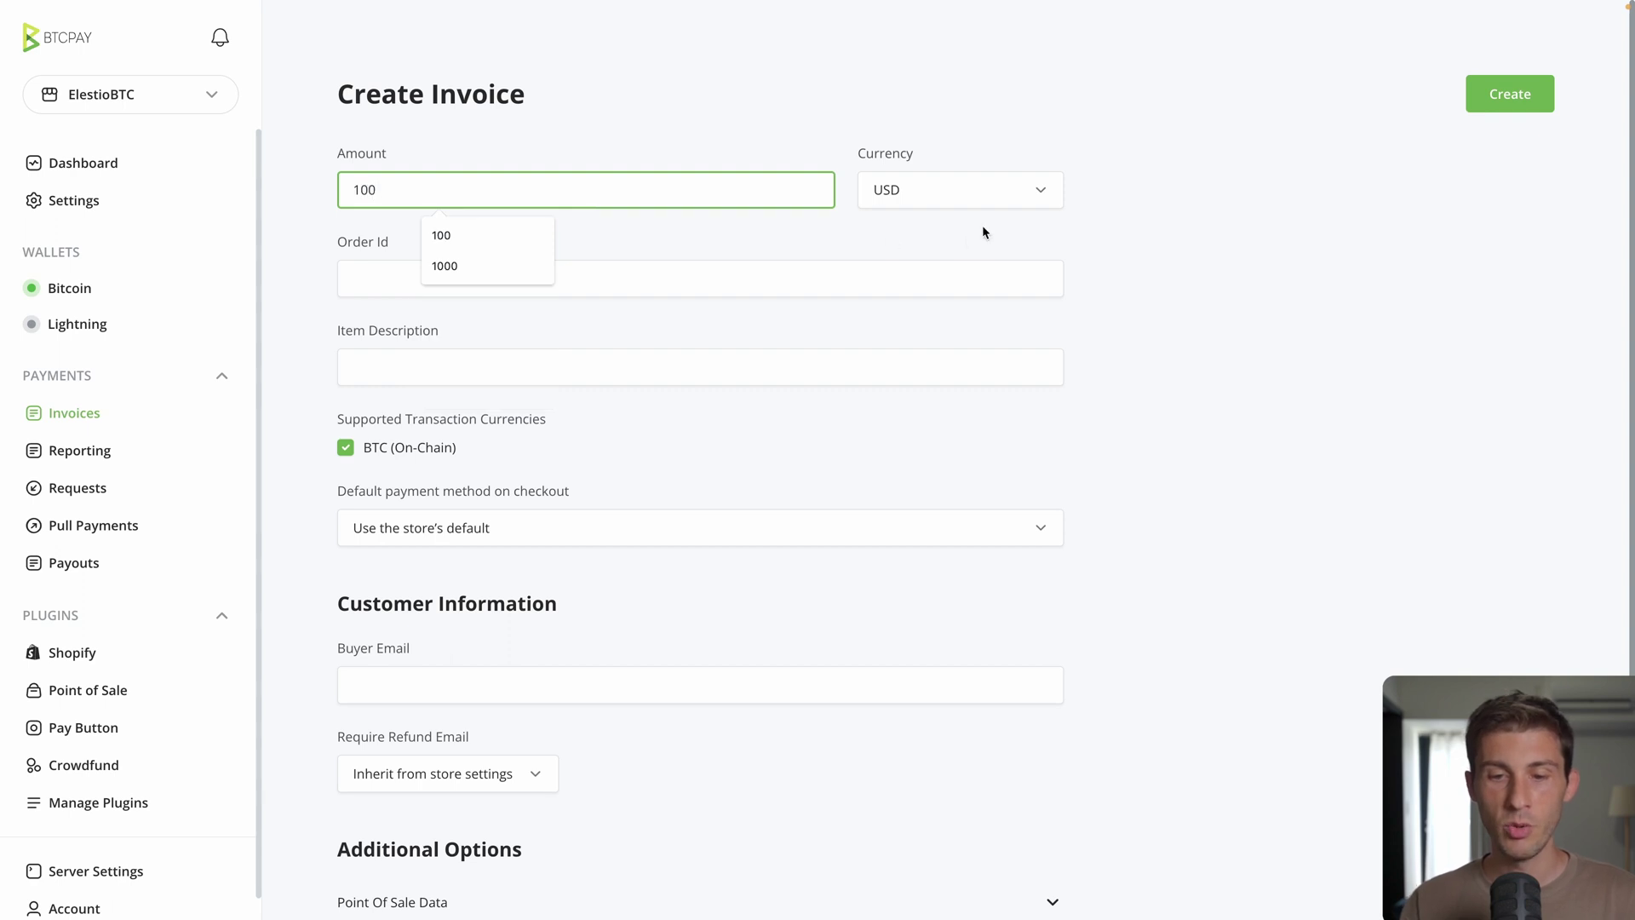
# Step: Set the invoice currency to EUR
pyautogui.click(986, 187)
pyautogui.write('eth')
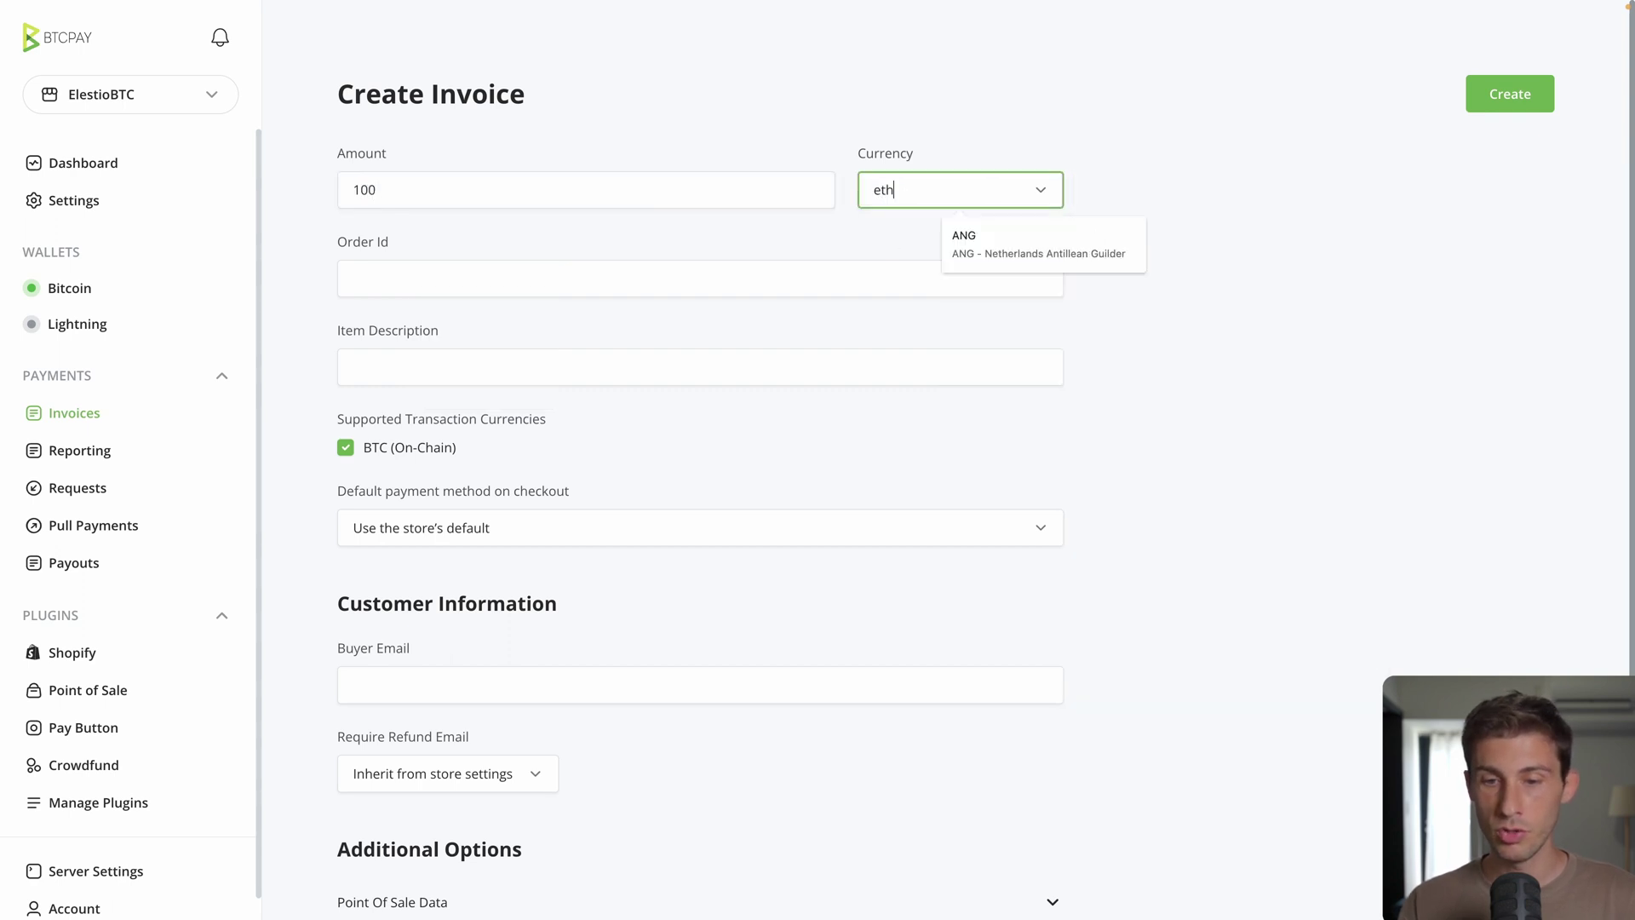
pyautogui.hotkey('ctrl', 'a')
pyautogui.press('BackSpace')
pyautogui.write('btc')
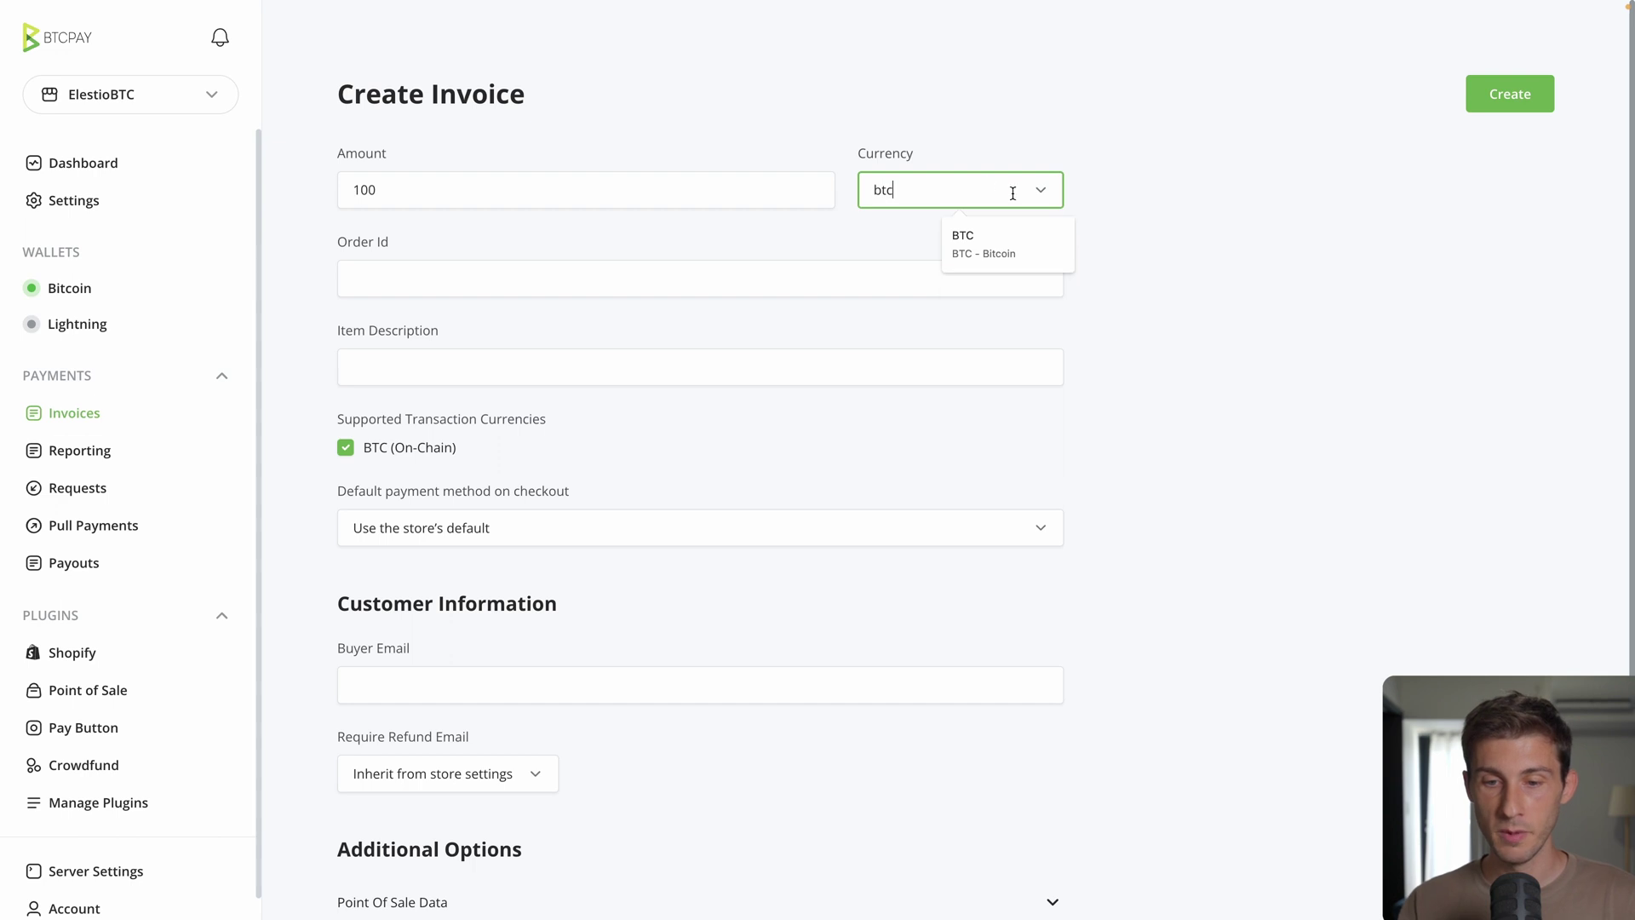
pyautogui.click(975, 243)
pyautogui.doubleClick(882, 179)
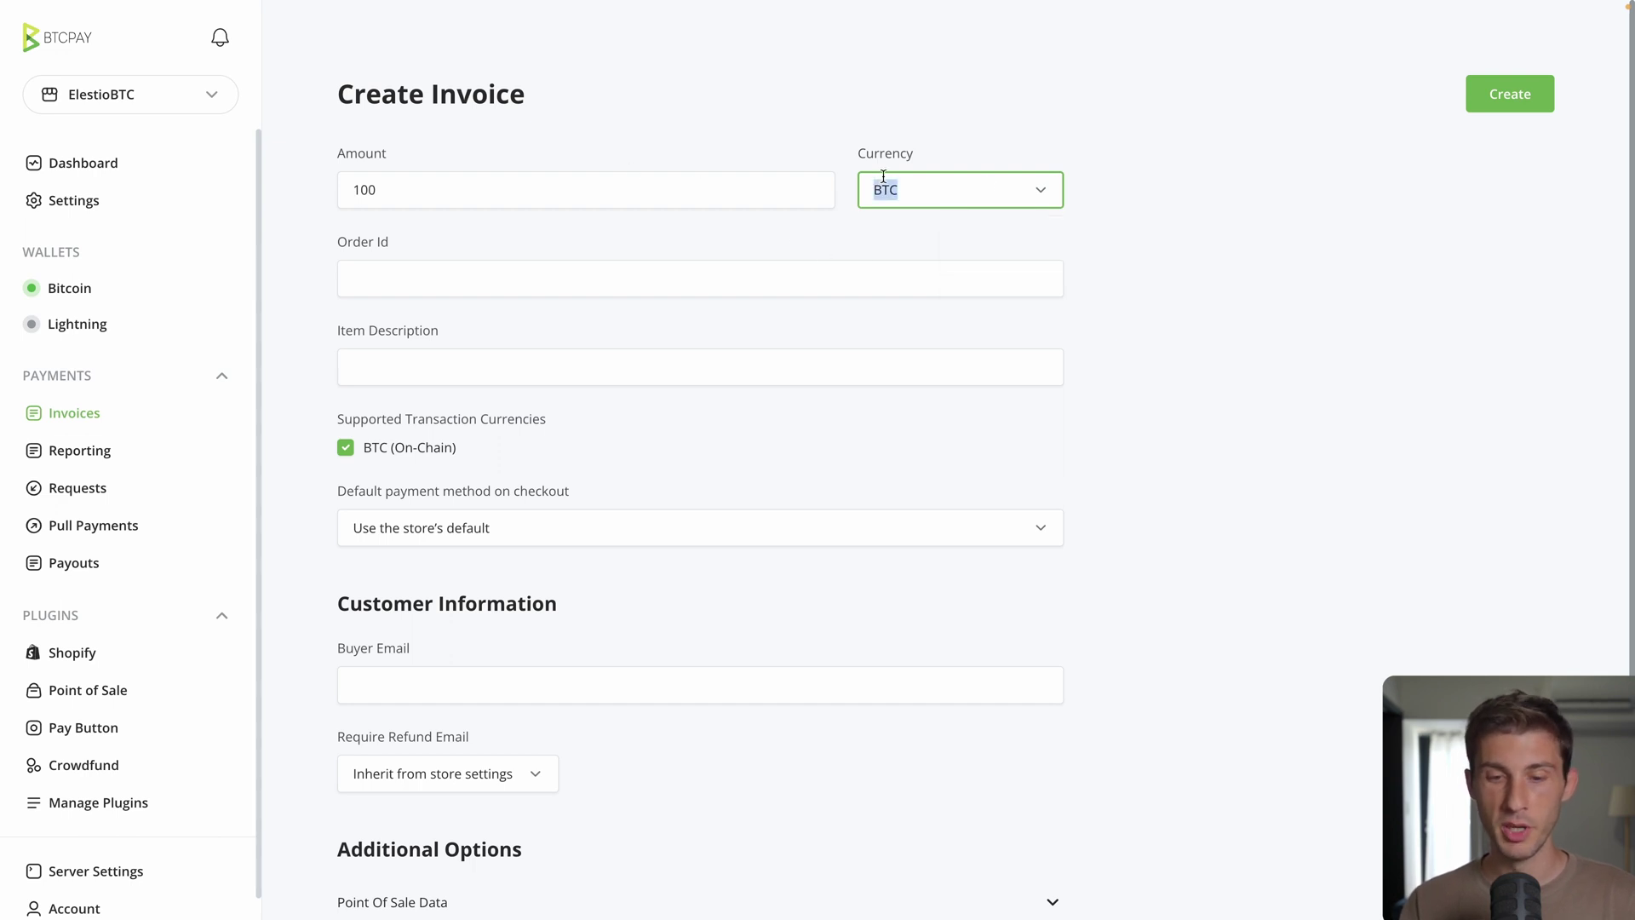
pyautogui.write('euro')
pyautogui.click(967, 240)
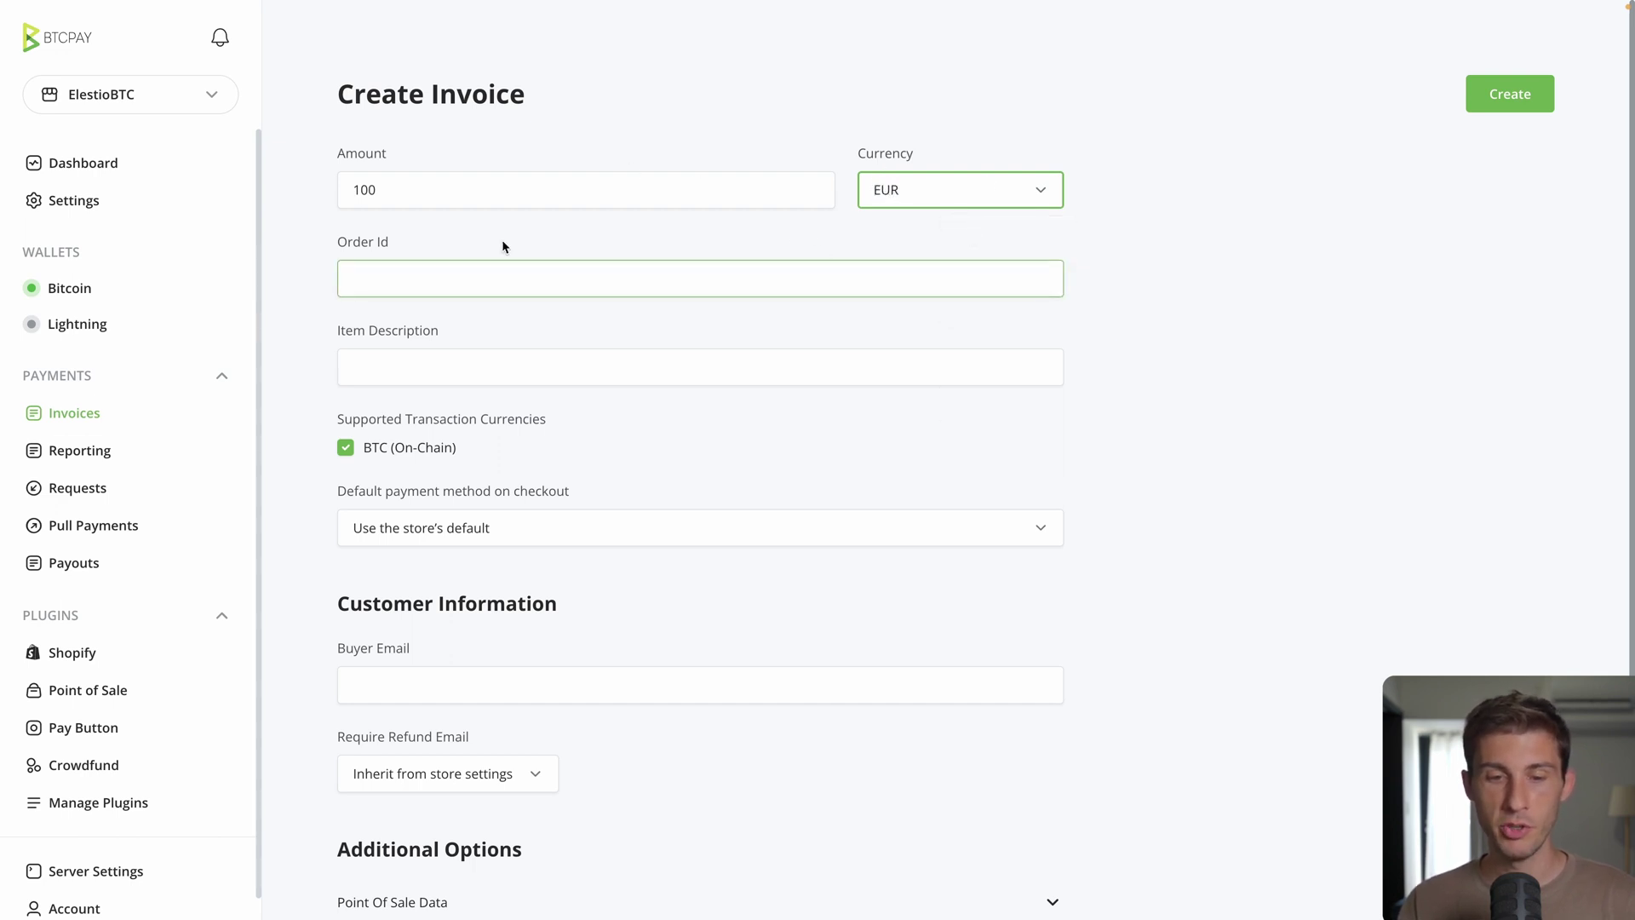
# Step: Enter order ID 101-0001 and item description Development service
pyautogui.click(419, 283)
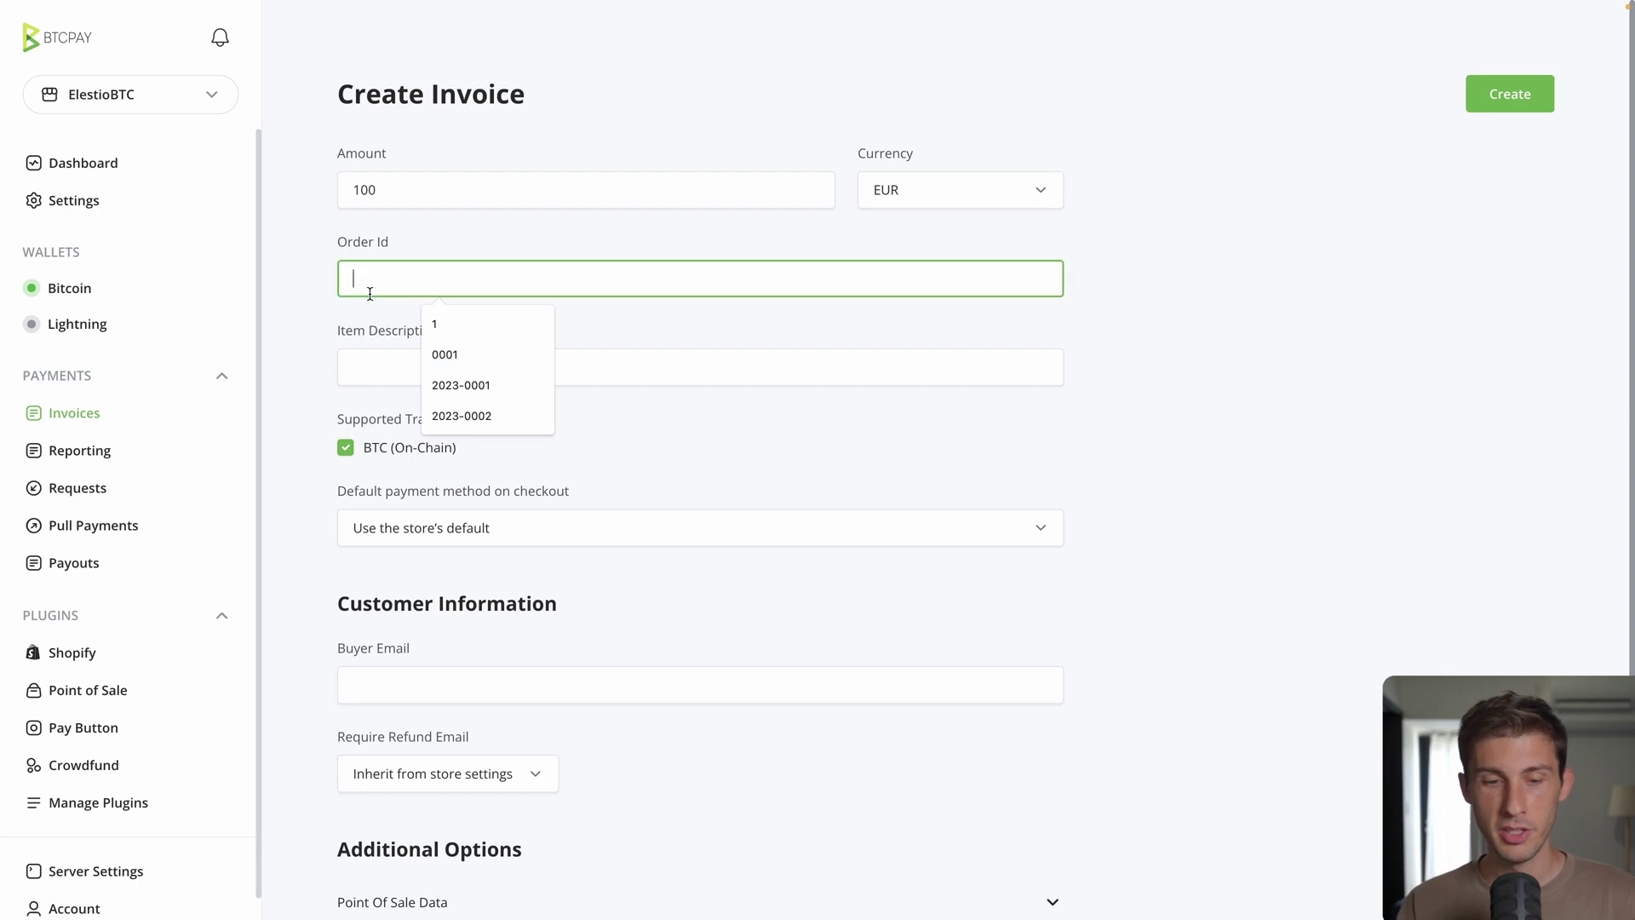
pyautogui.write('101-00')
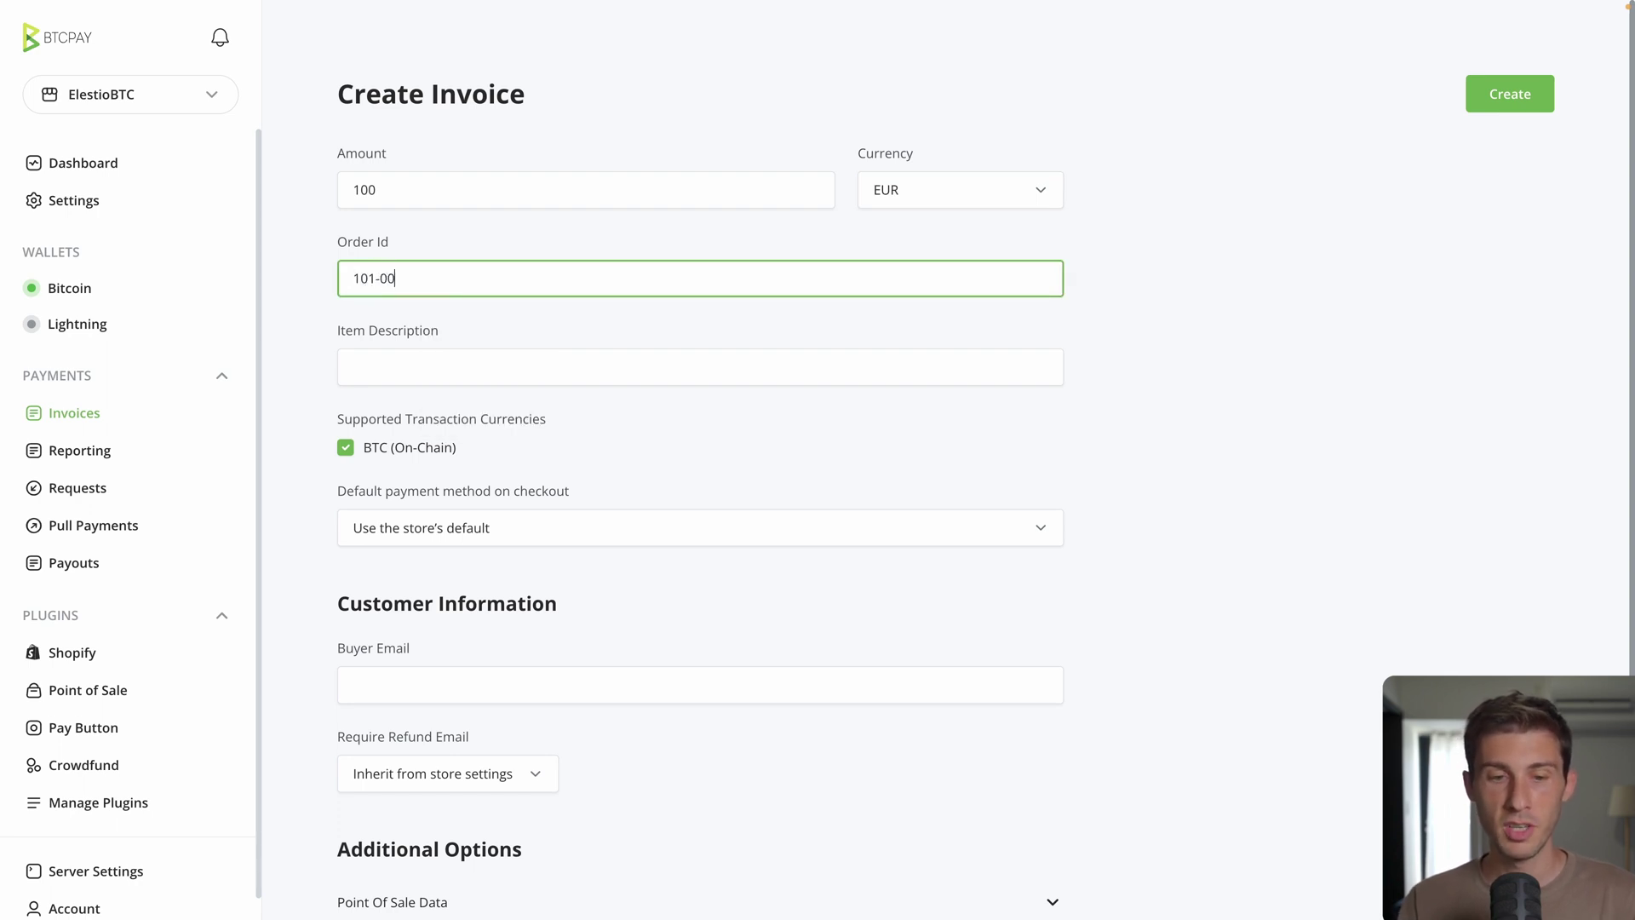
pyautogui.write('01')
pyautogui.press('Tab')
pyautogui.write('D')
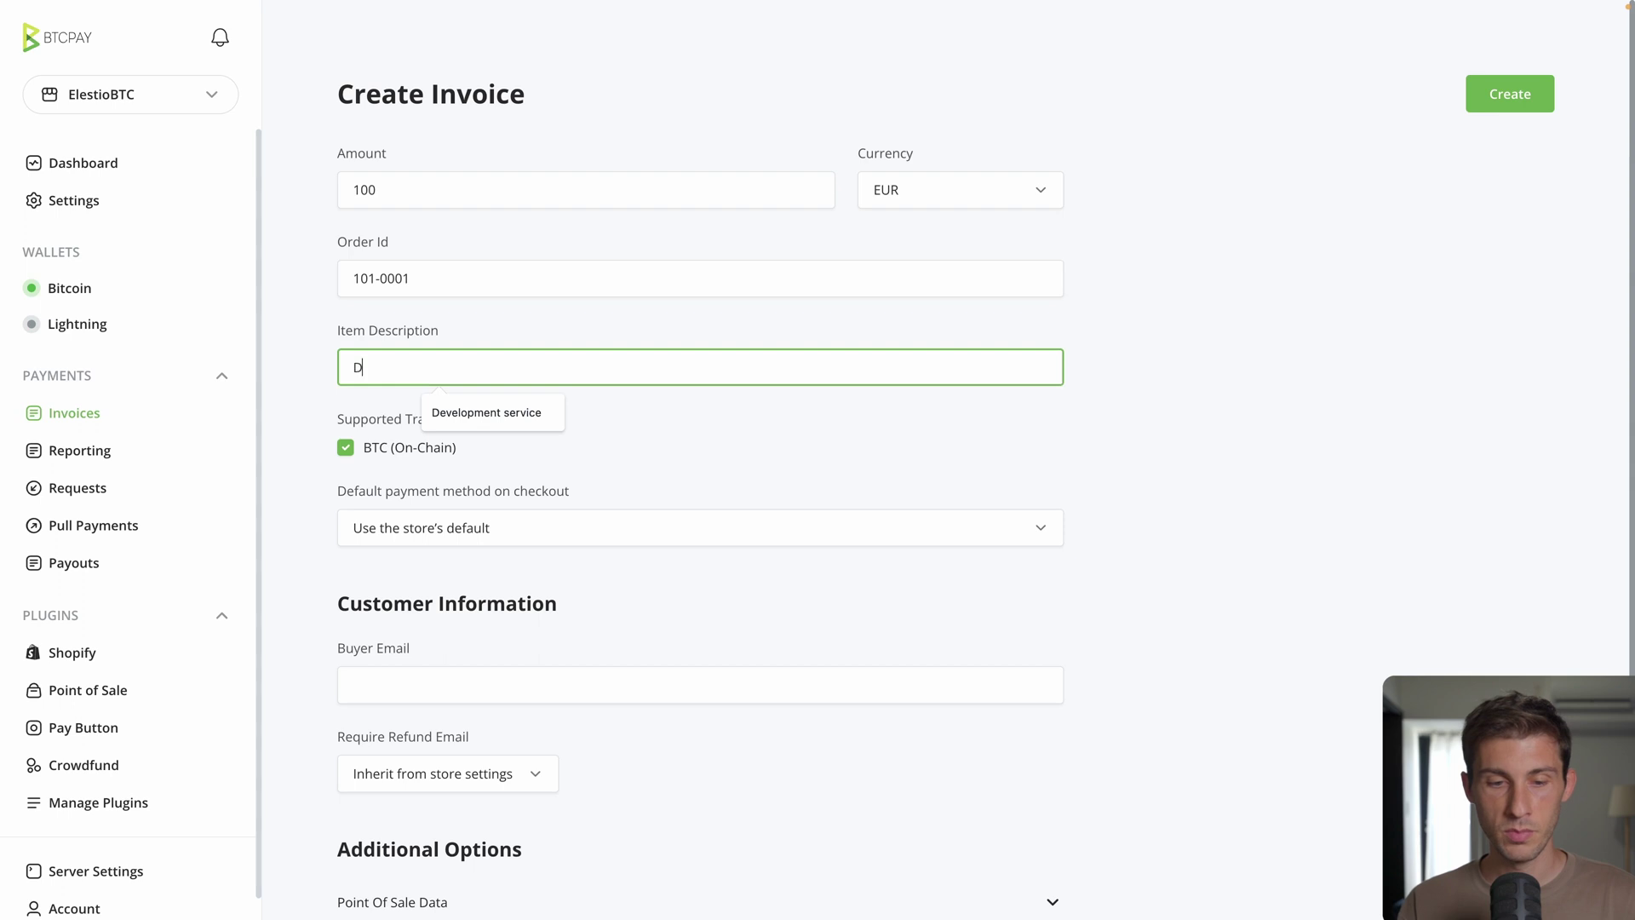
pyautogui.press('Down')
pyautogui.press('Return')
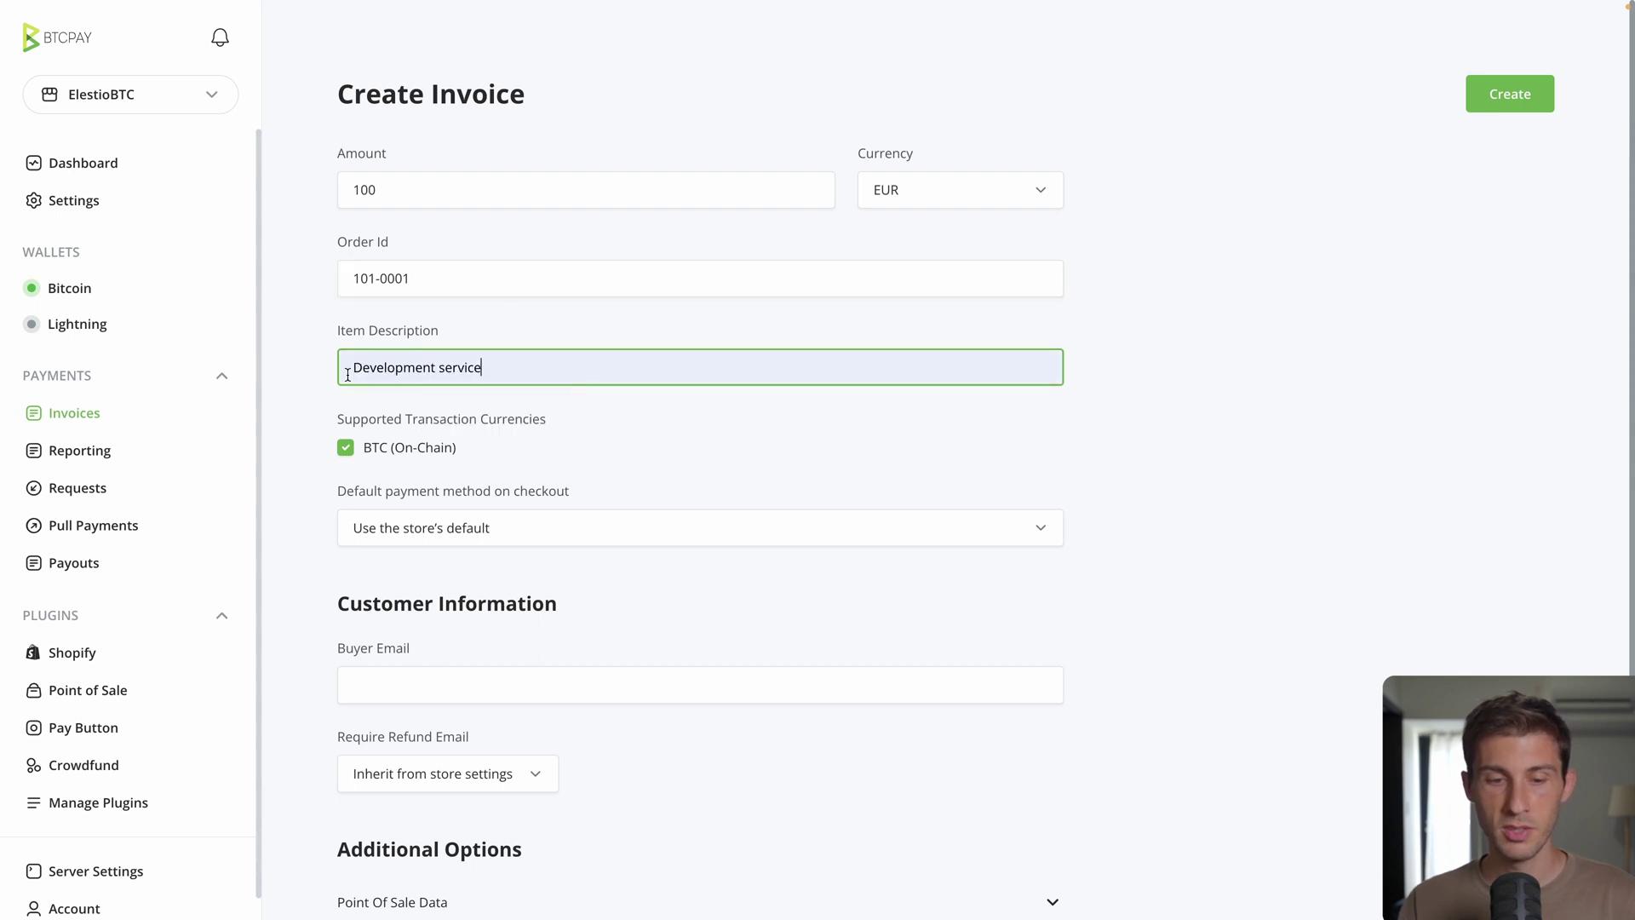
# Step: Leave the buyer e-mail empty and create the invoice
pyautogui.scroll(-1, 559, 364)
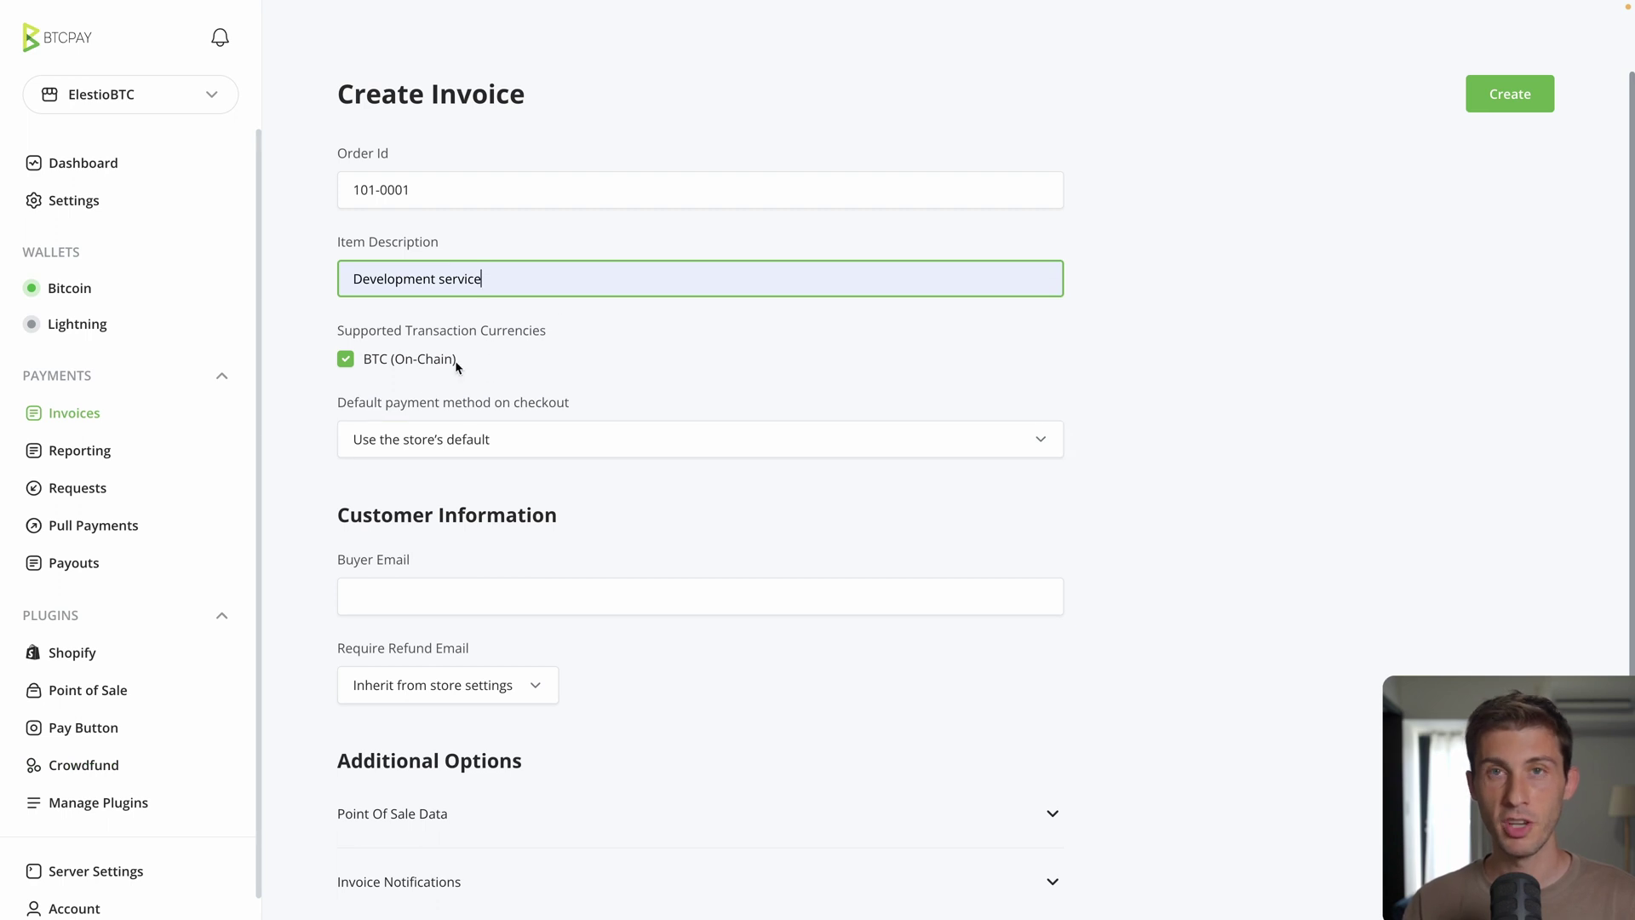
pyautogui.scroll(-1, 317, 391)
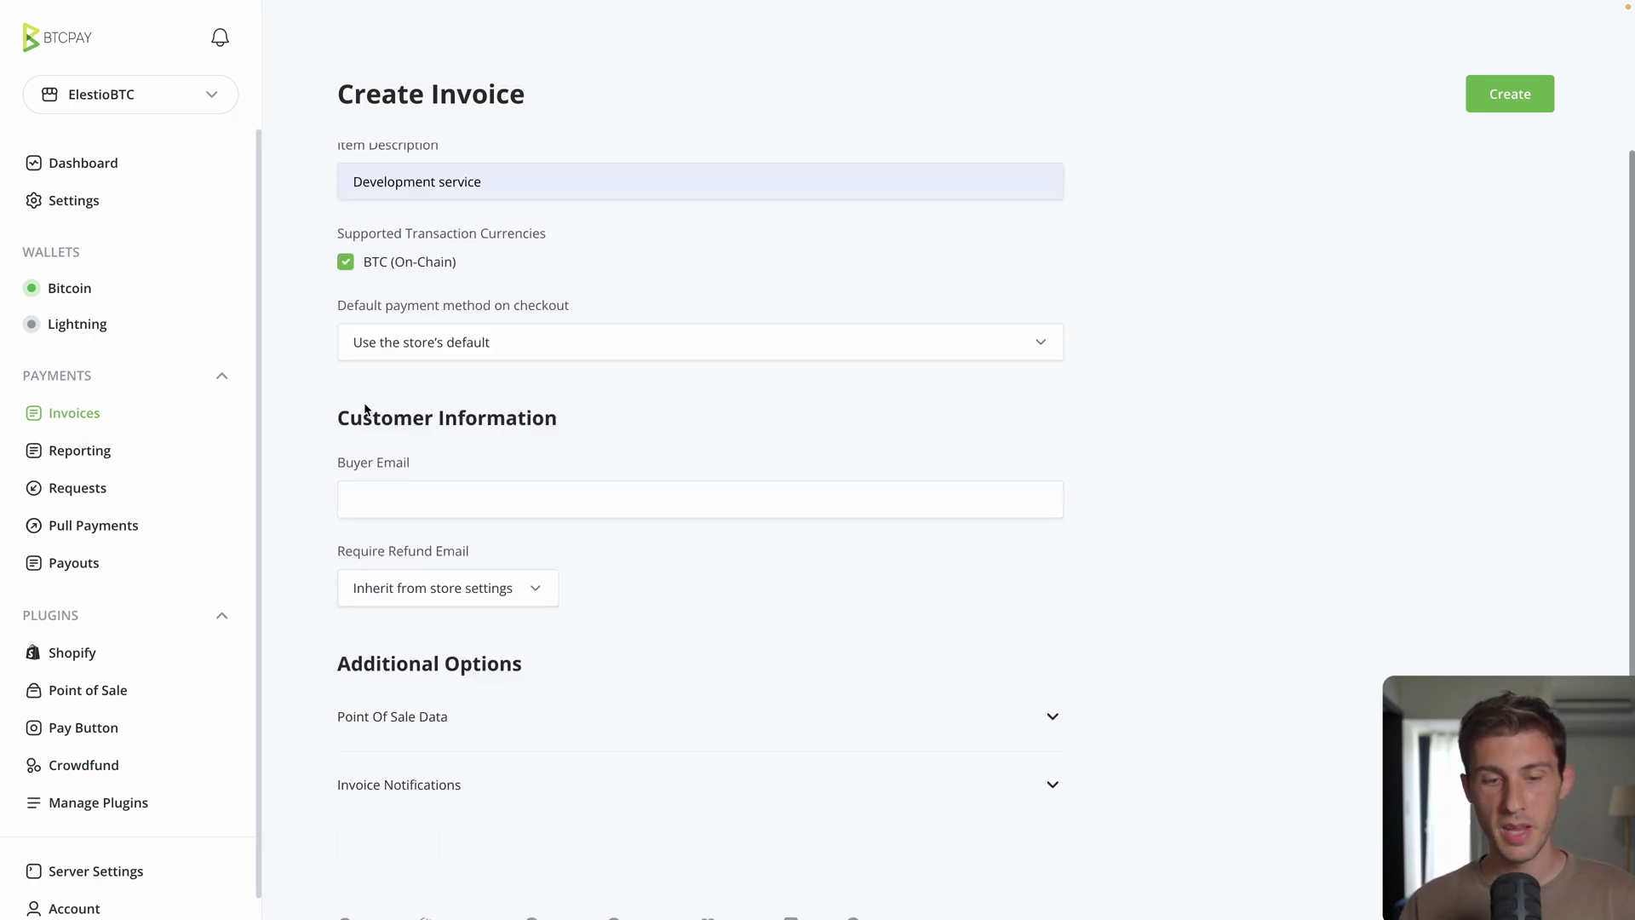
pyautogui.click(513, 496)
pyautogui.click(625, 578)
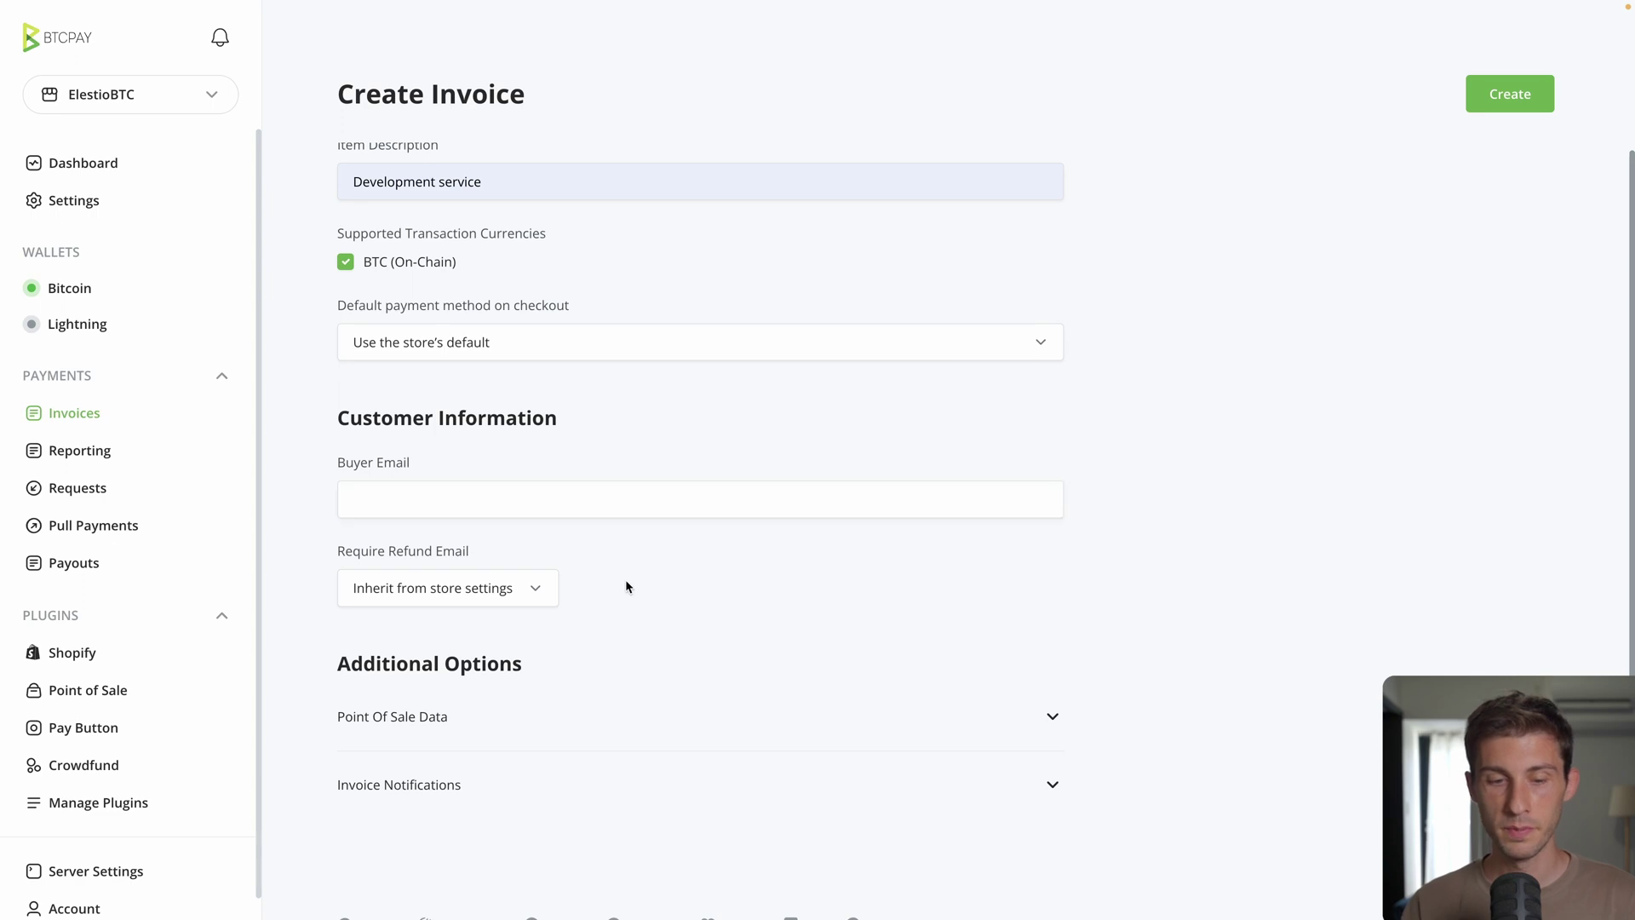
pyautogui.scroll(2, 625, 579)
pyautogui.click(1504, 90)
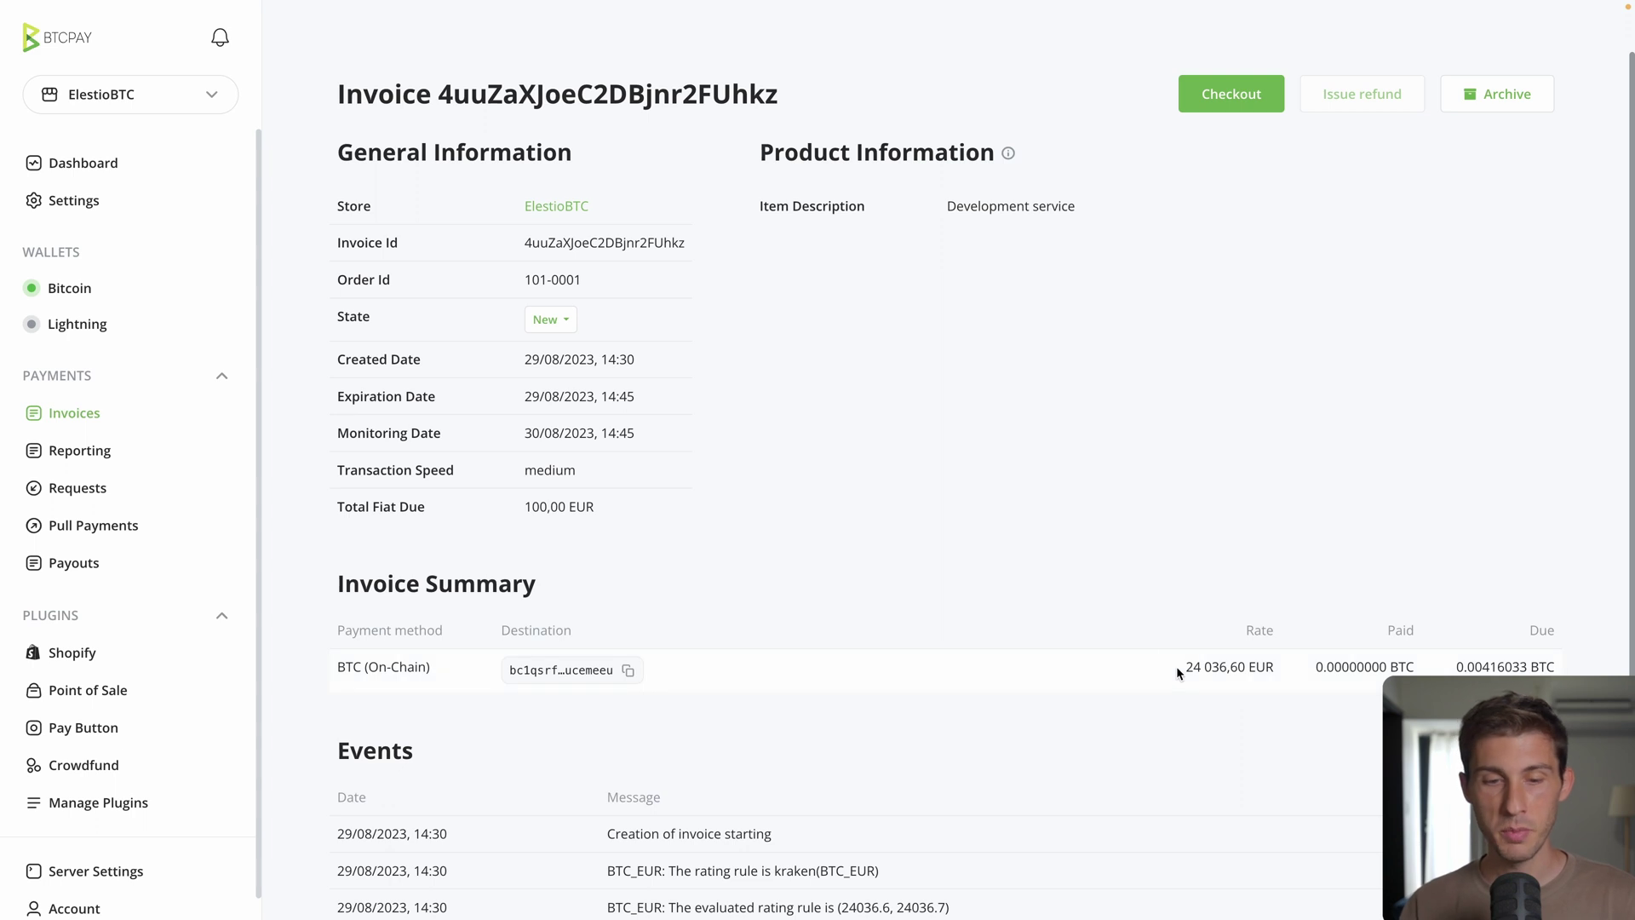
# Step: Check the invoice's exchange rate and checkout page, then review its events log
pyautogui.moveTo(1184, 667); pyautogui.dragTo(1248, 664)
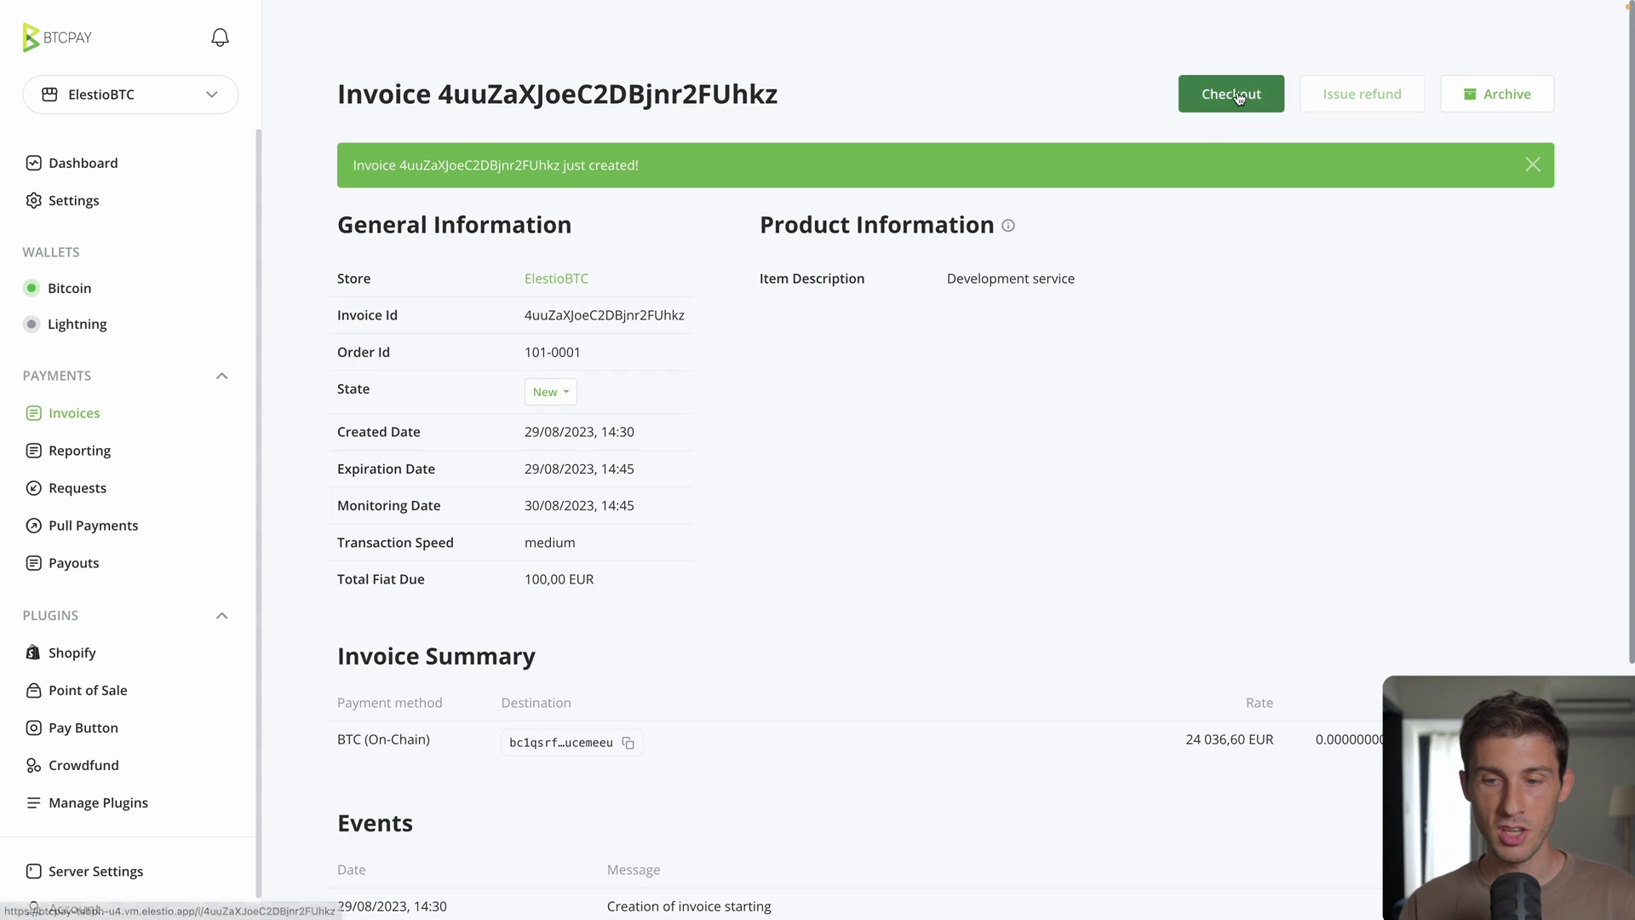
pyautogui.click(1239, 97)
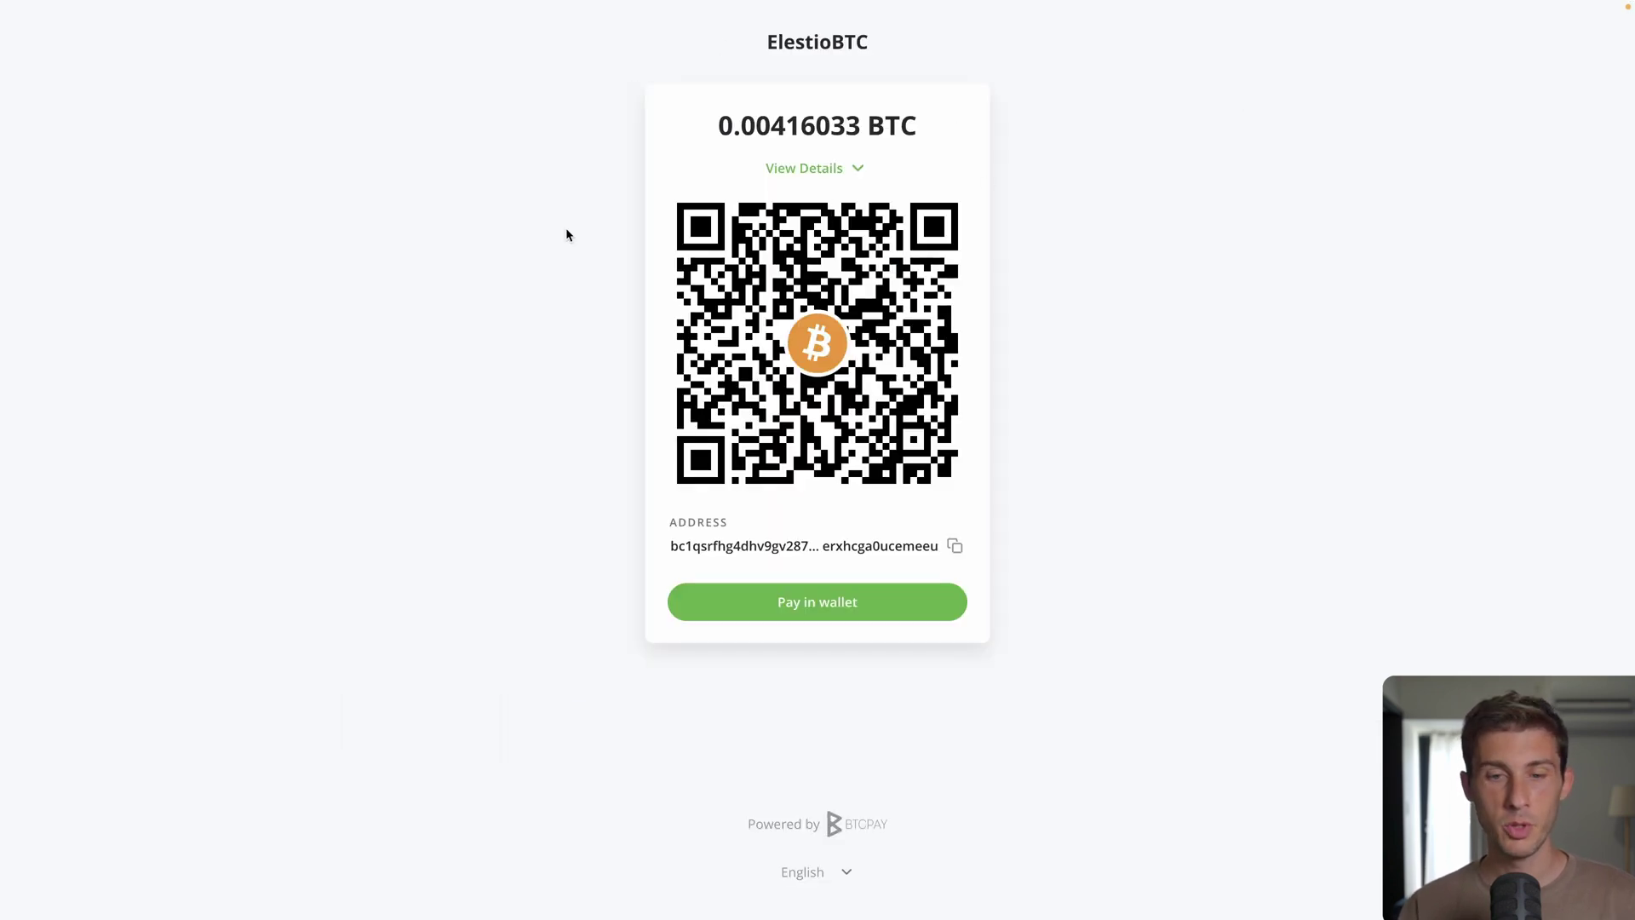
pyautogui.hotkey('alt', 'Left')
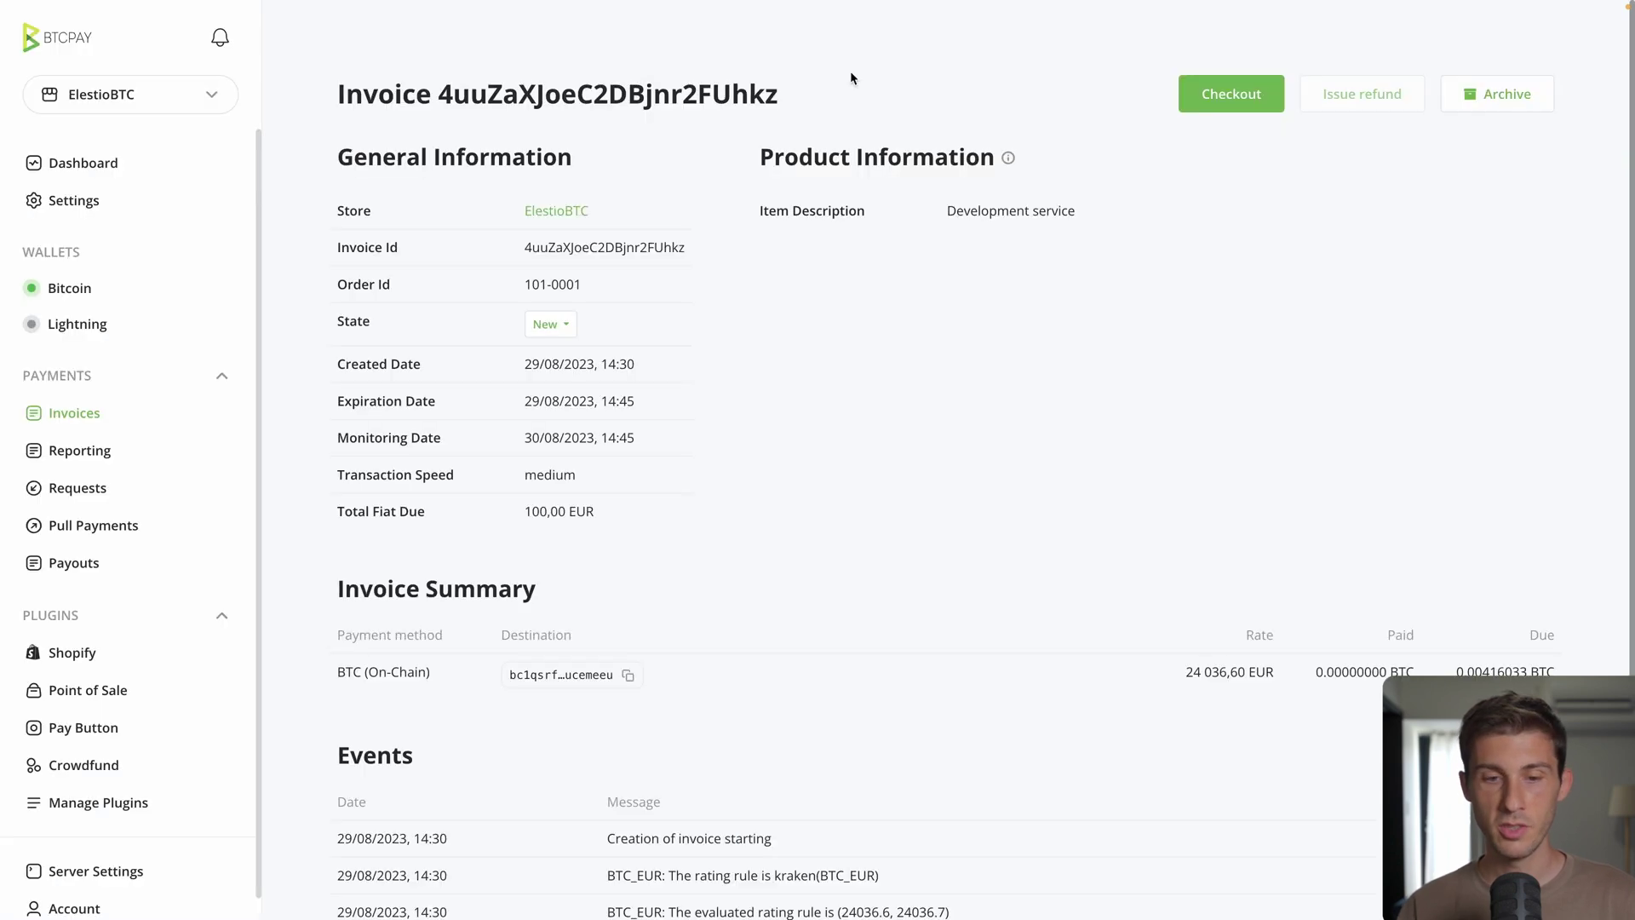
pyautogui.scroll(-2, 668, 527)
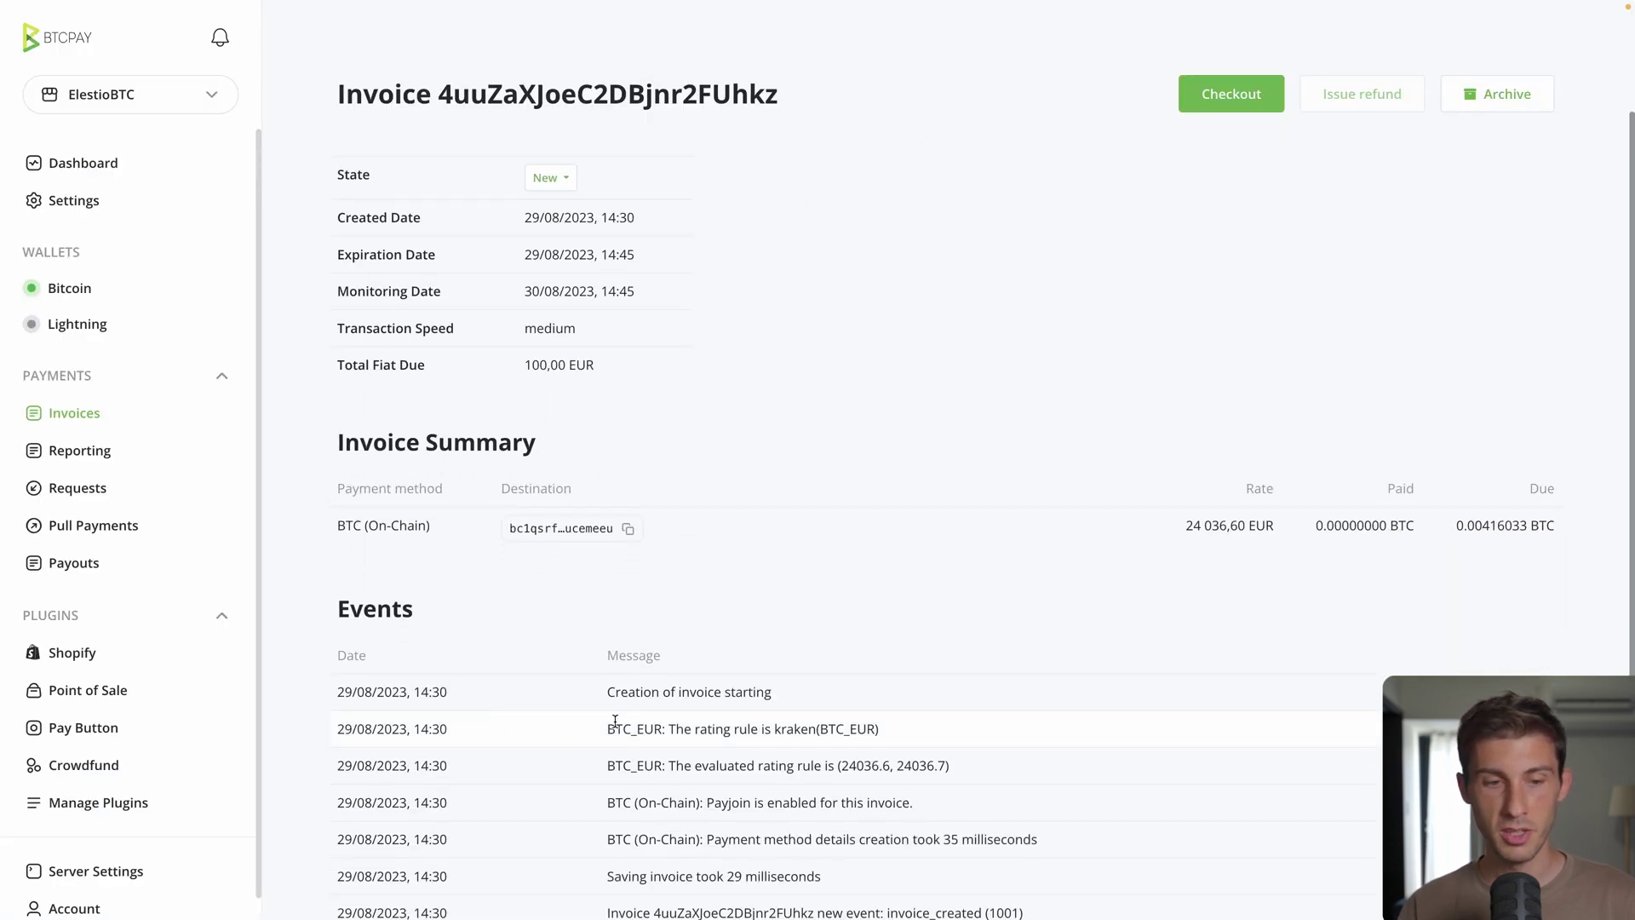
# Step: From the ElestioBTC store dashboard, start a new payment request and scroll through its blank form
pyautogui.click(68, 166)
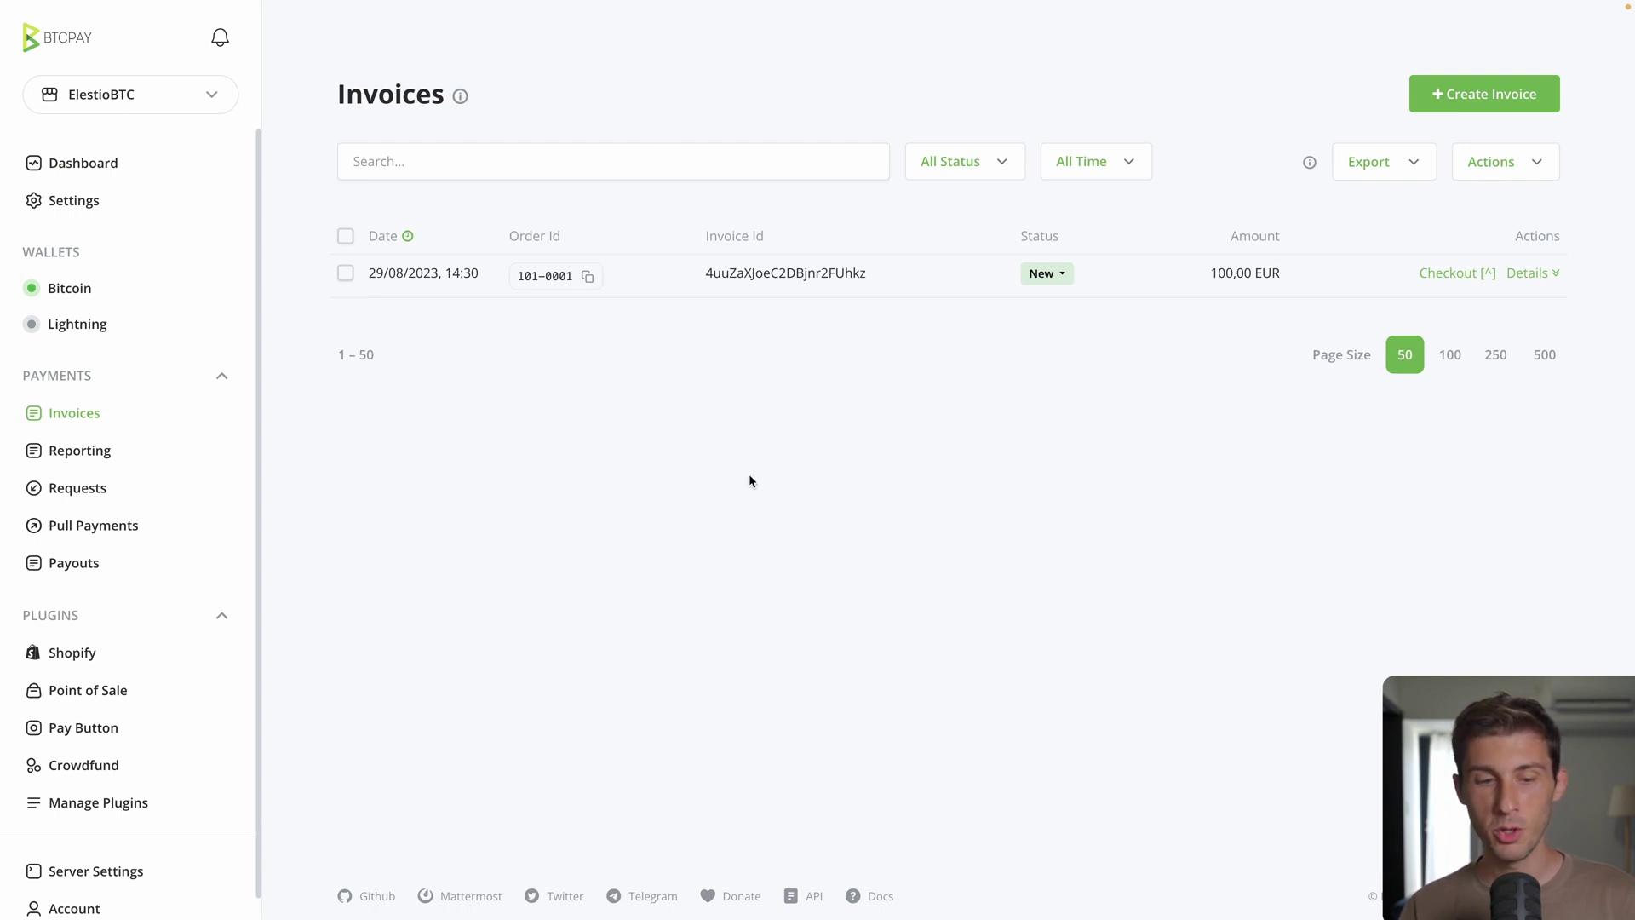
pyautogui.click(77, 492)
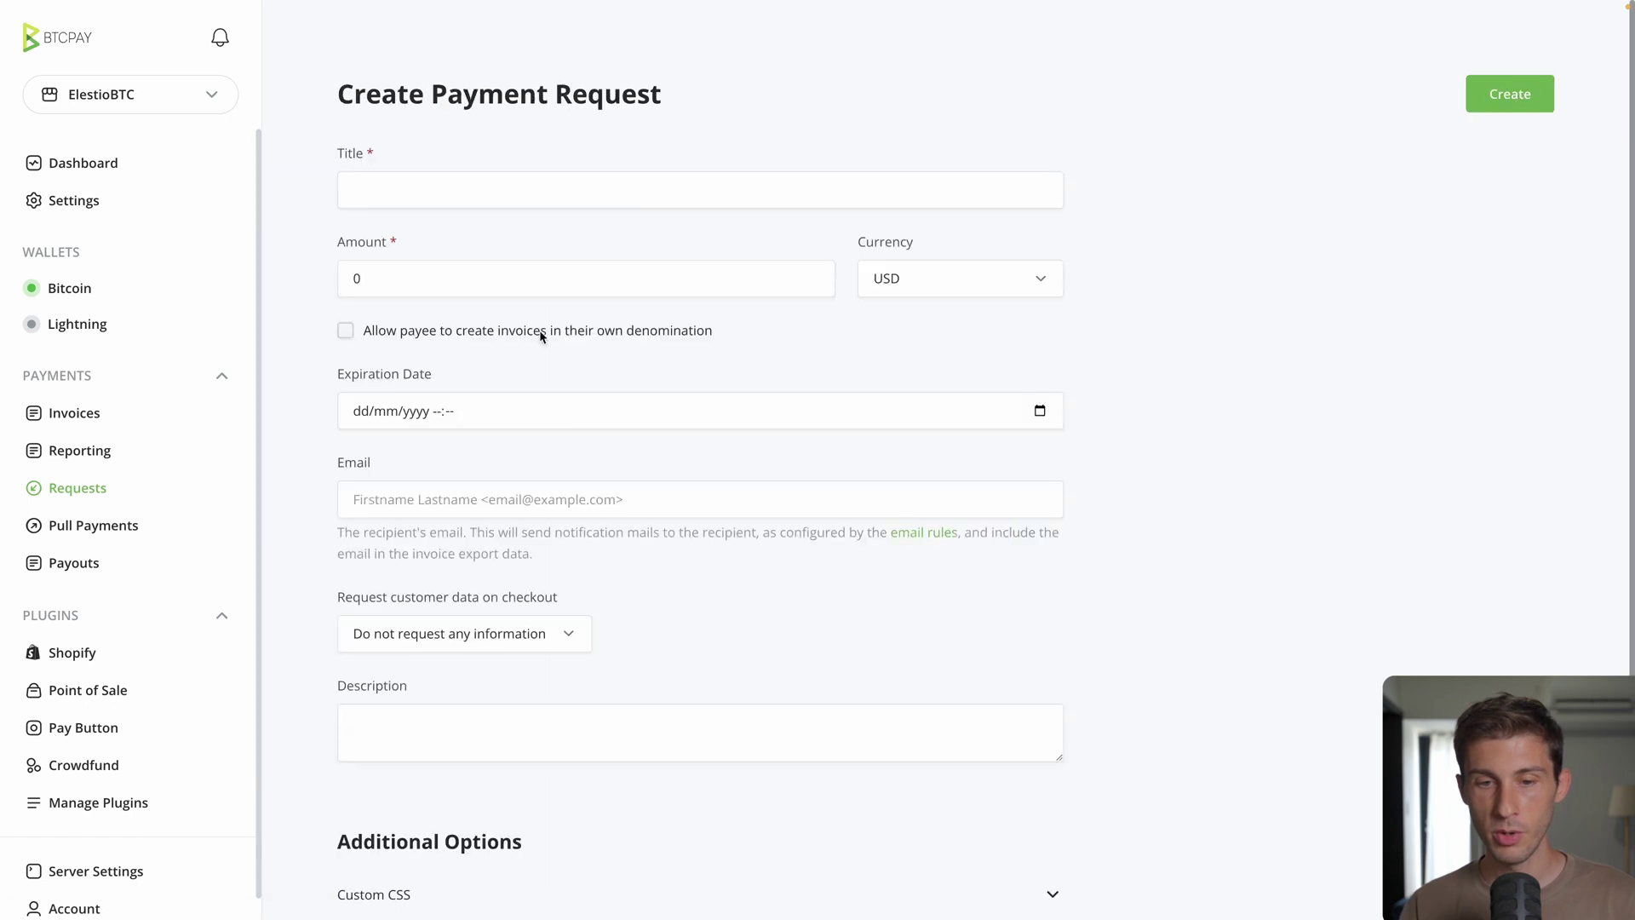
pyautogui.click(583, 503)
pyautogui.scroll(-5, 583, 509)
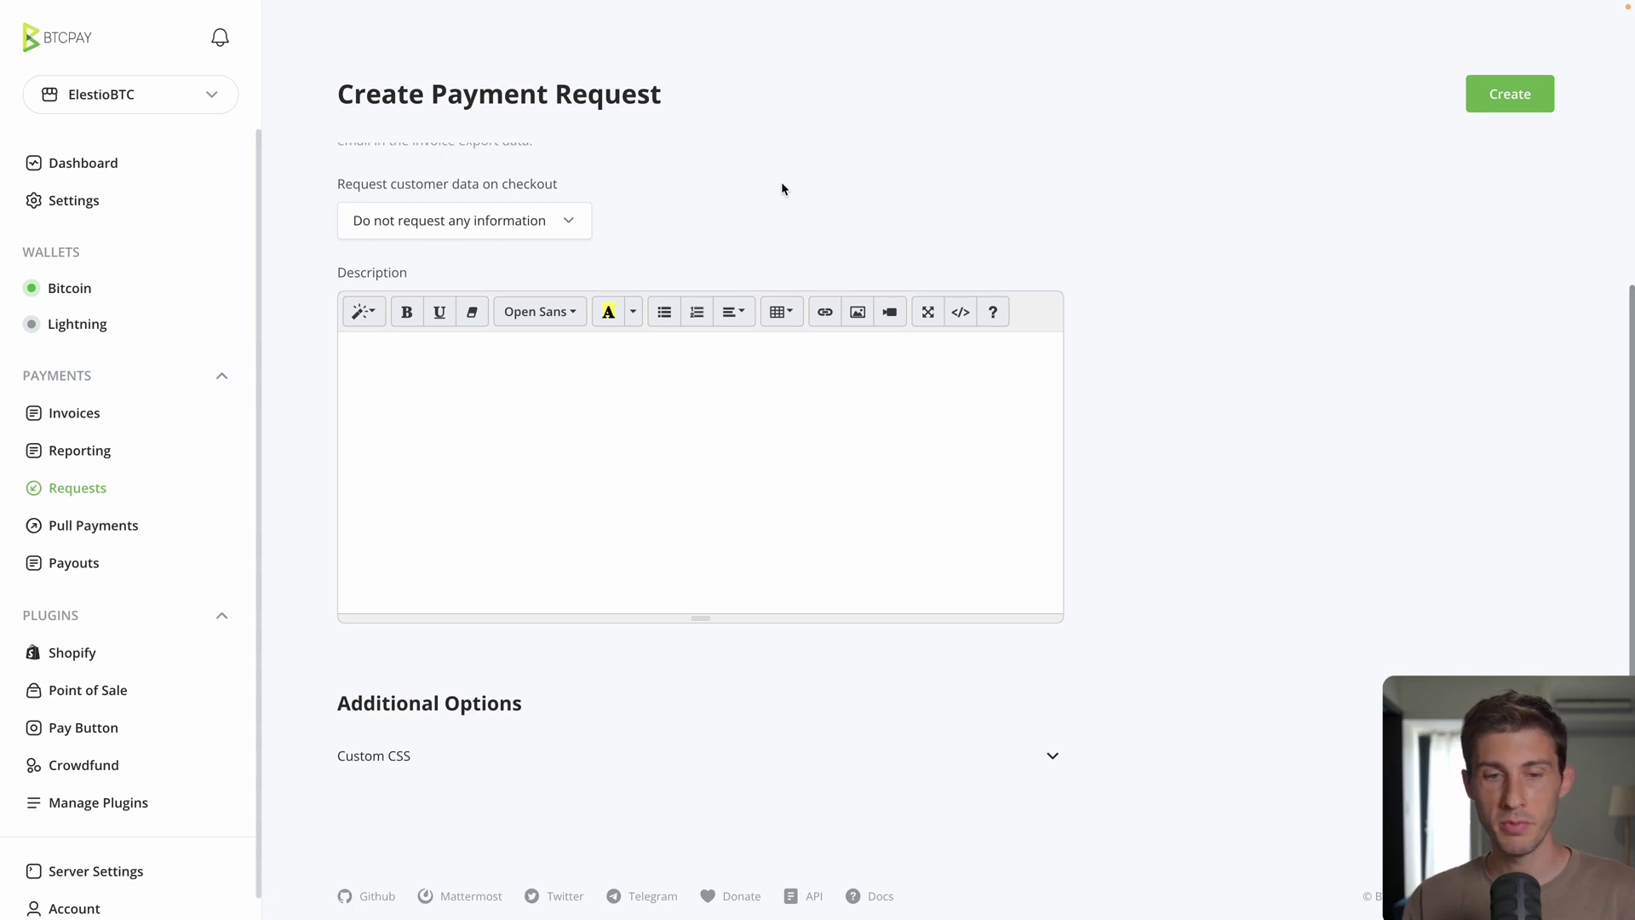
# Step: Open the Shopify plugin settings and leave the Api Key field empty
pyautogui.click(80, 657)
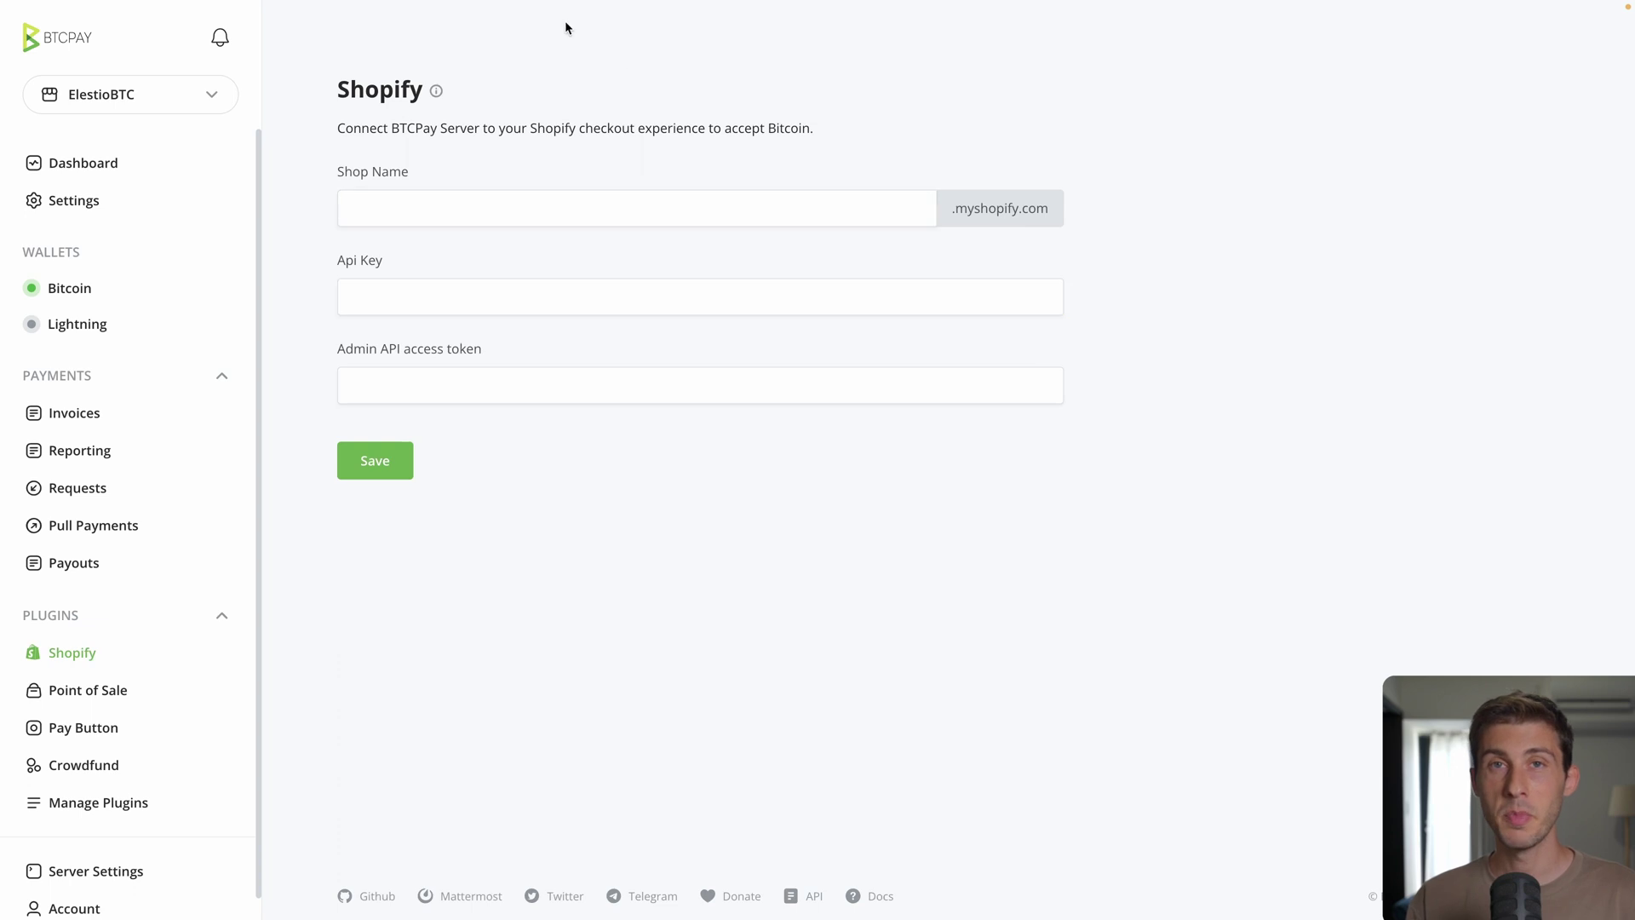
pyautogui.click(606, 304)
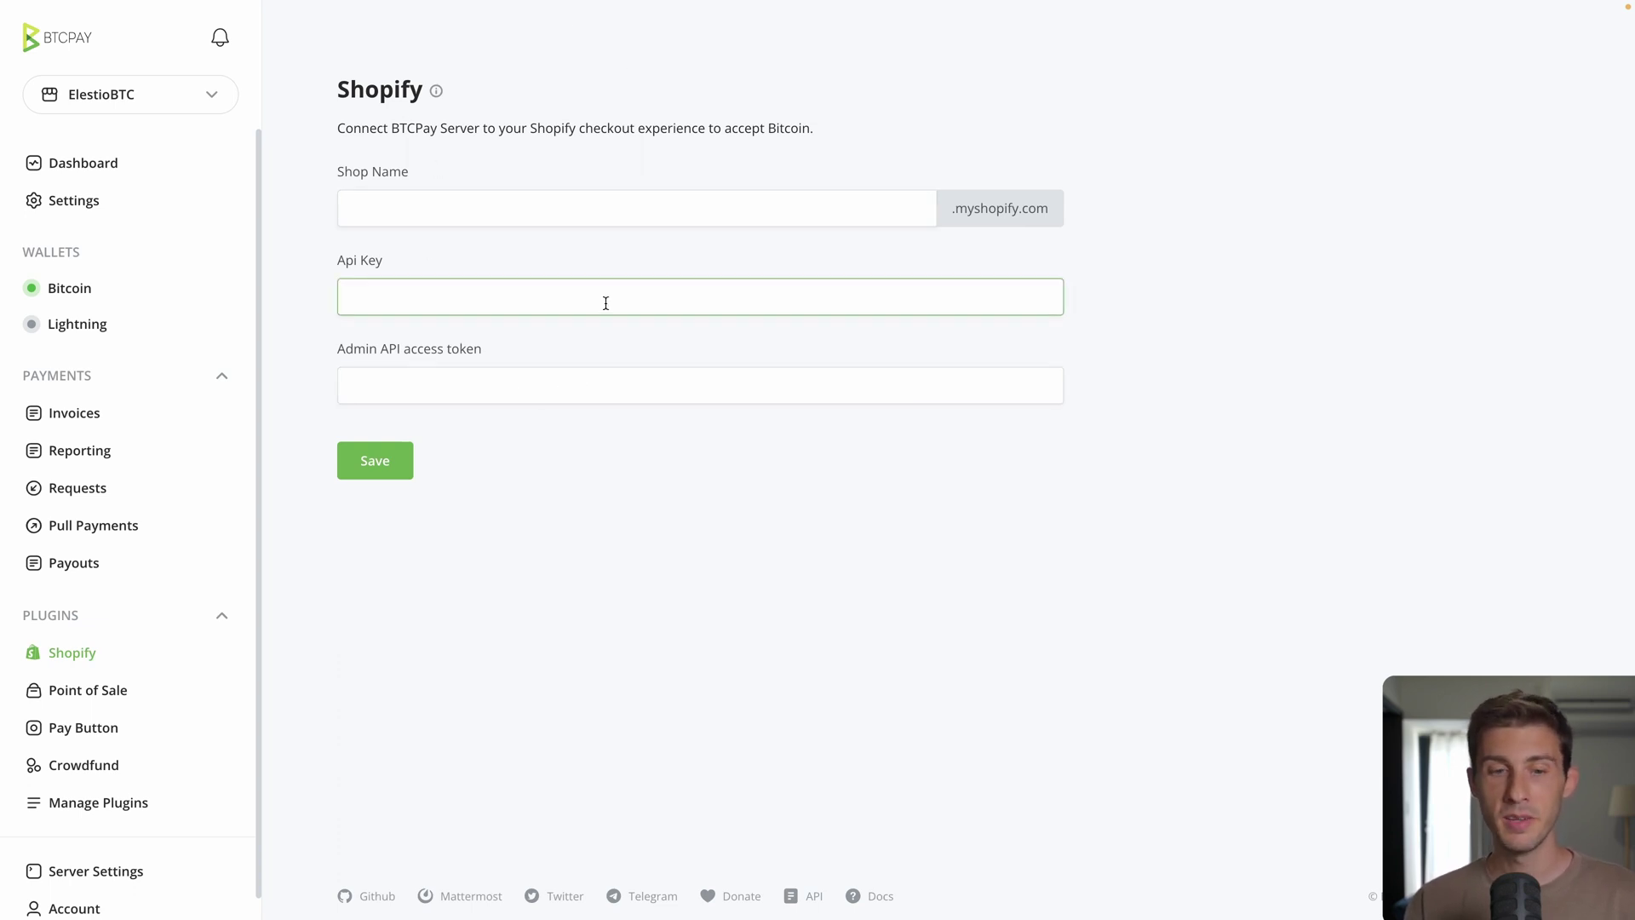
pyautogui.click(304, 269)
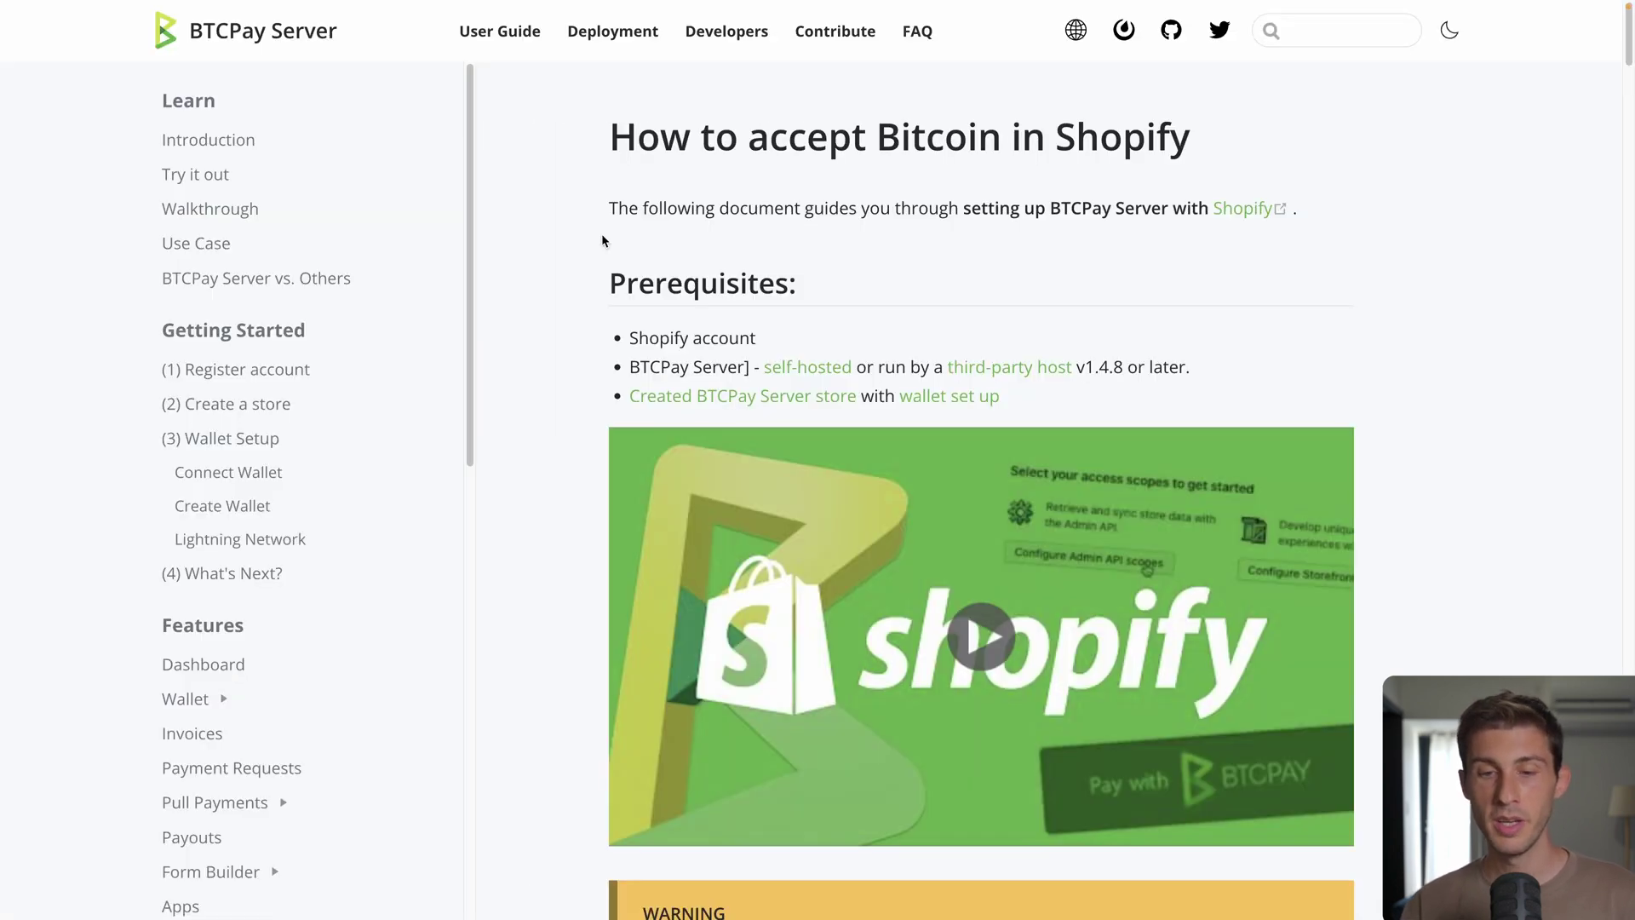
pyautogui.scroll(-10, 602, 237)
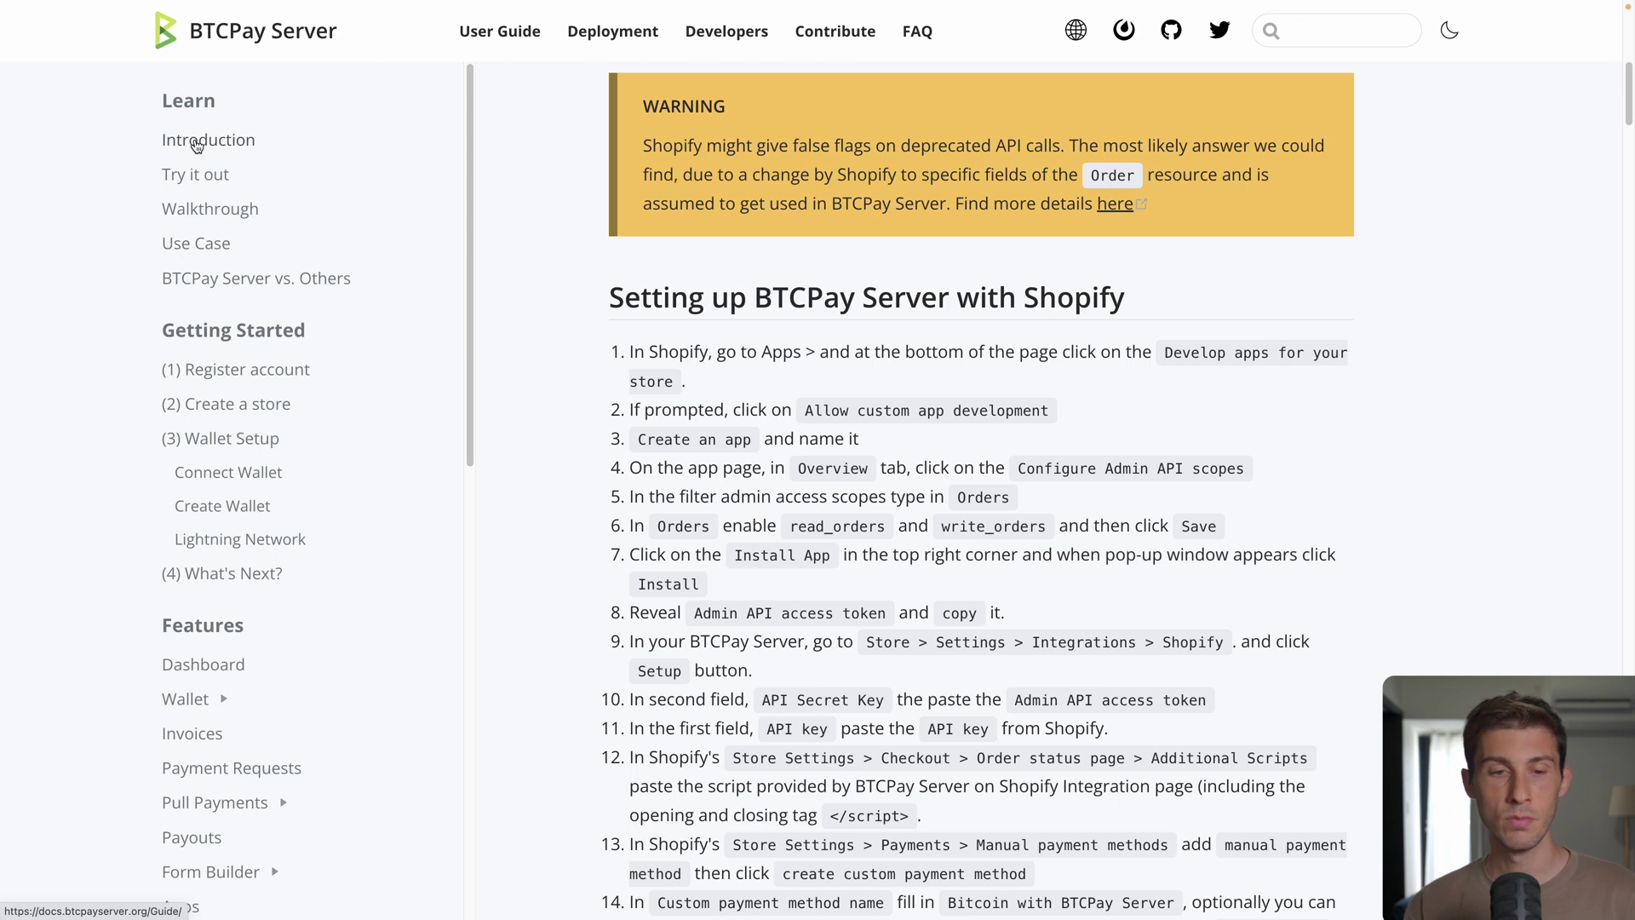
# Step: View the docs Introduction page down to the How BTCPay Server Works video
pyautogui.click(197, 146)
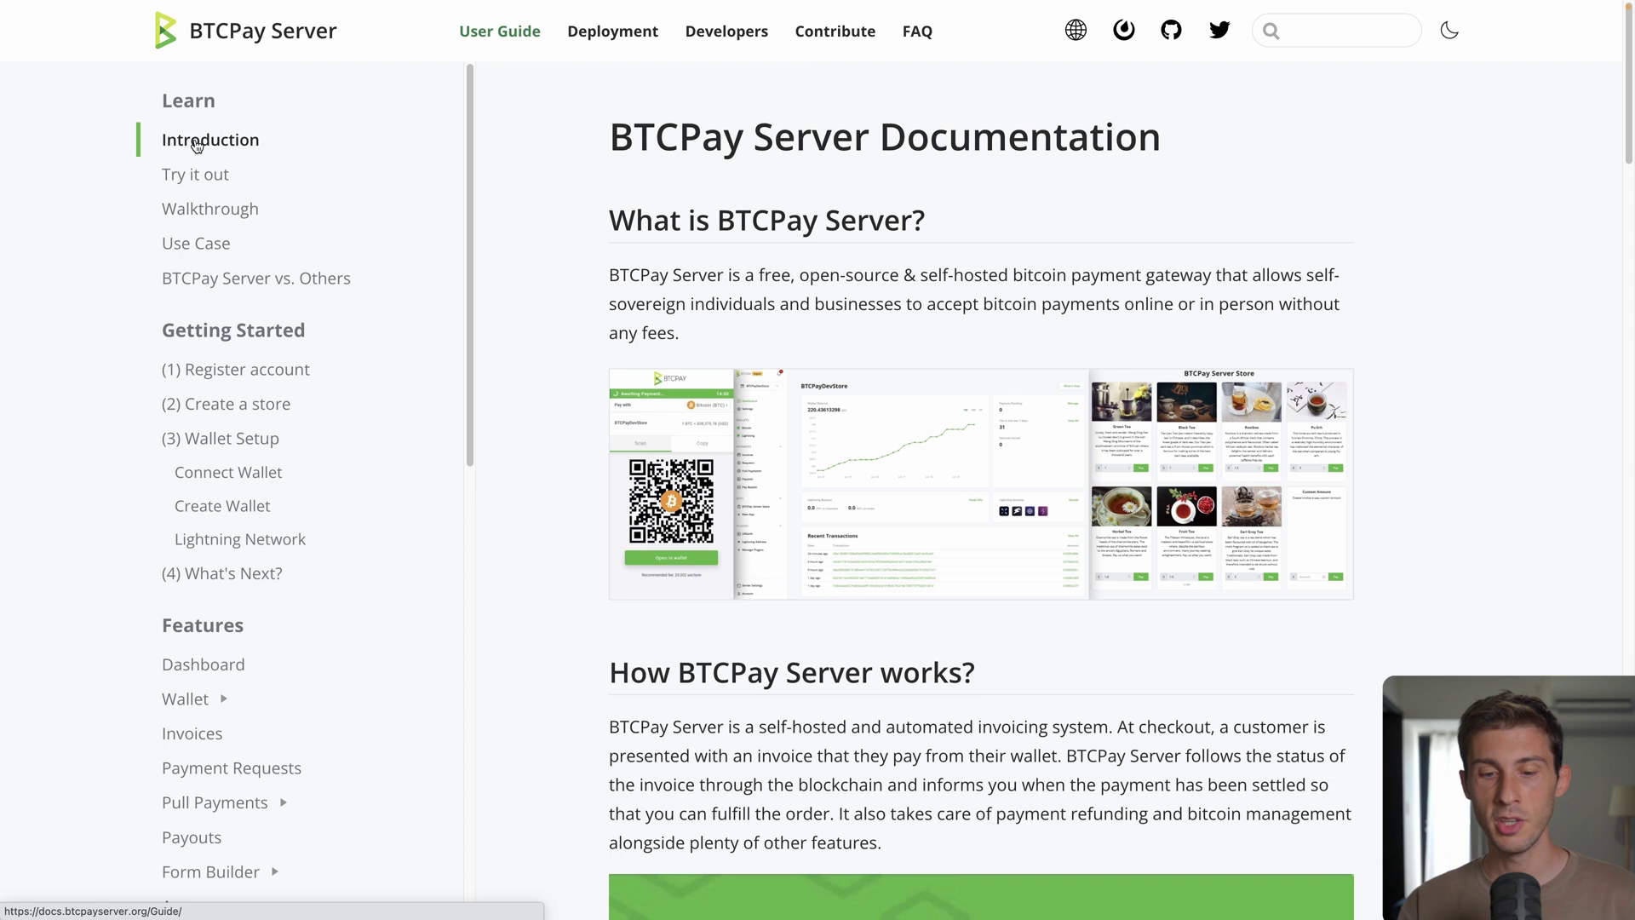
pyautogui.scroll(-8, 534, 321)
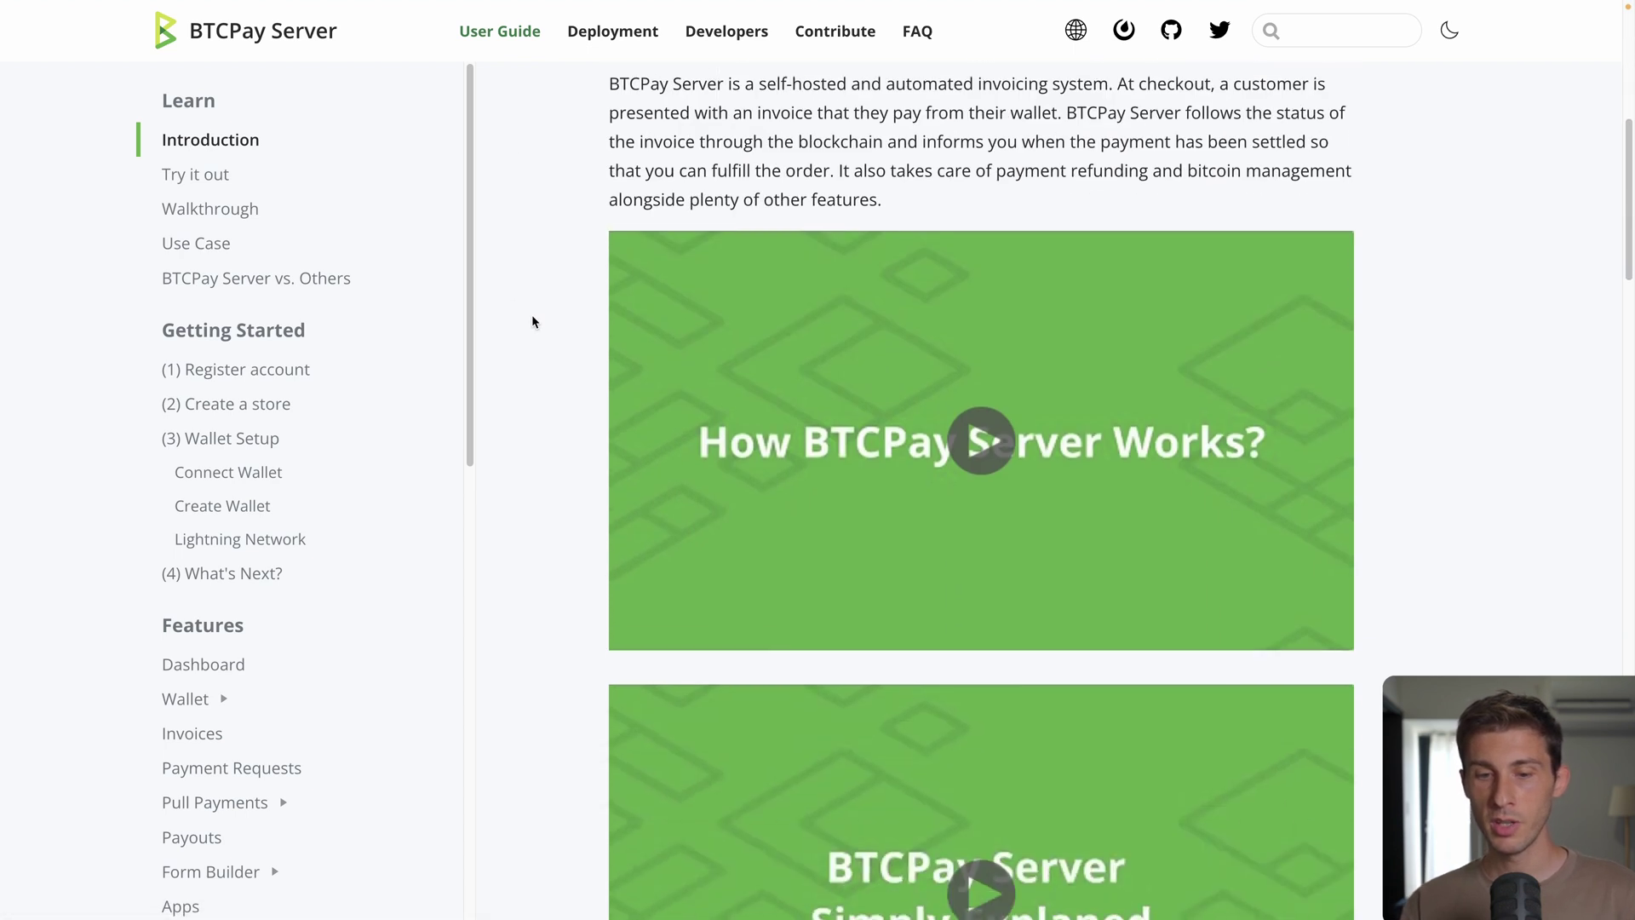
pyautogui.scroll(-1, 534, 321)
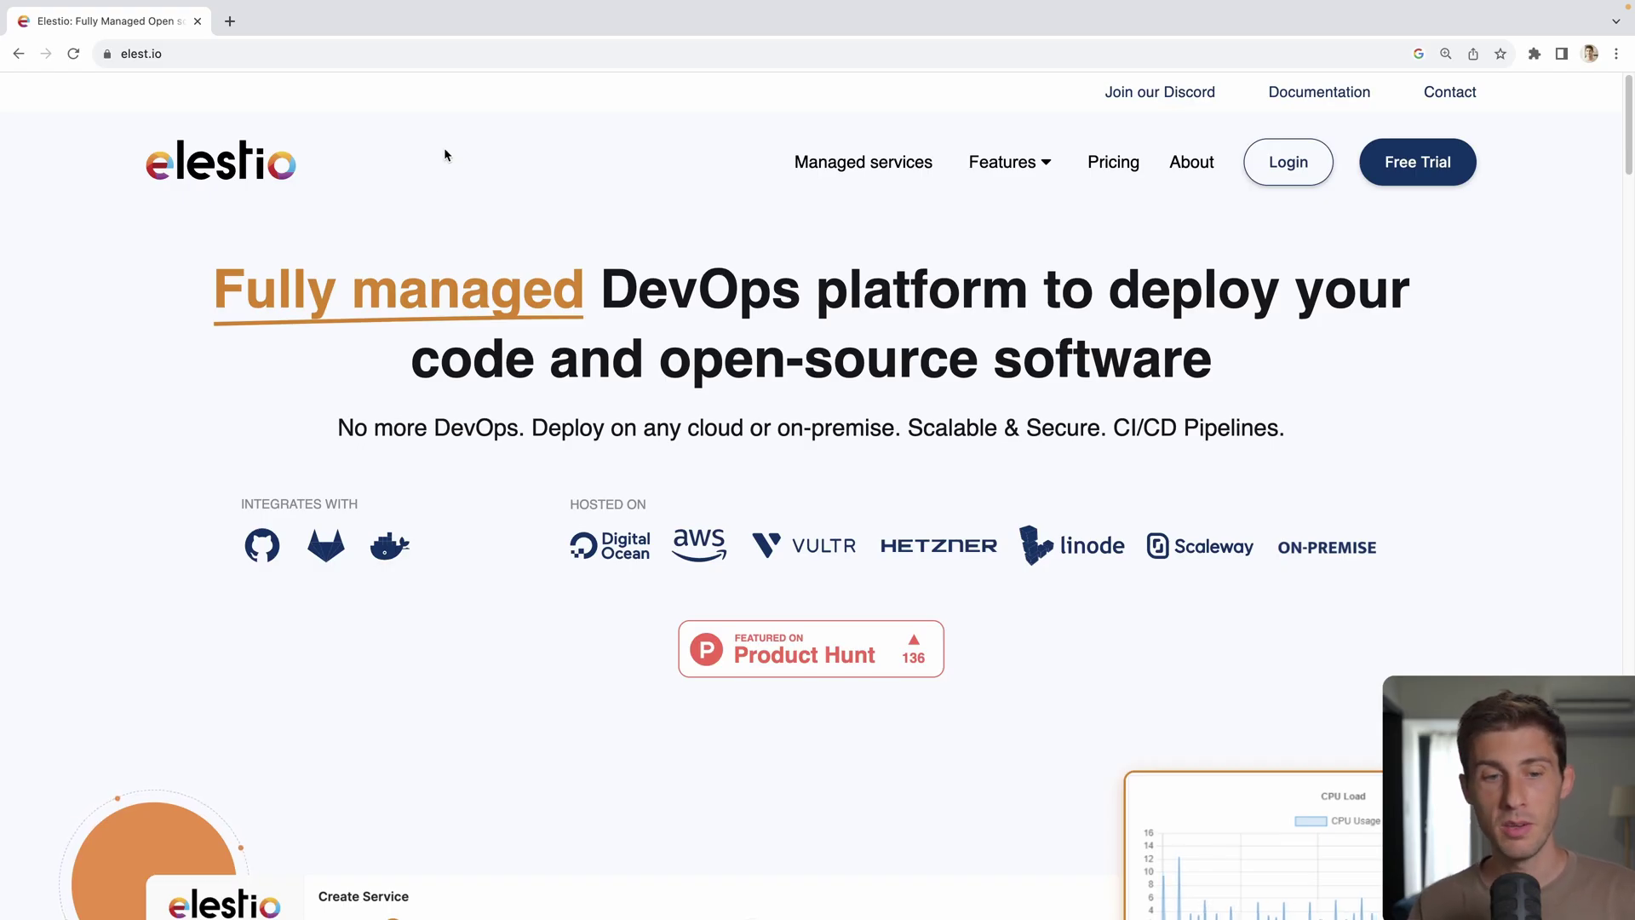
# Step: Log in to Elestio and pick BTCPay from the service catalogue via a 'btc' search
pyautogui.click(1291, 178)
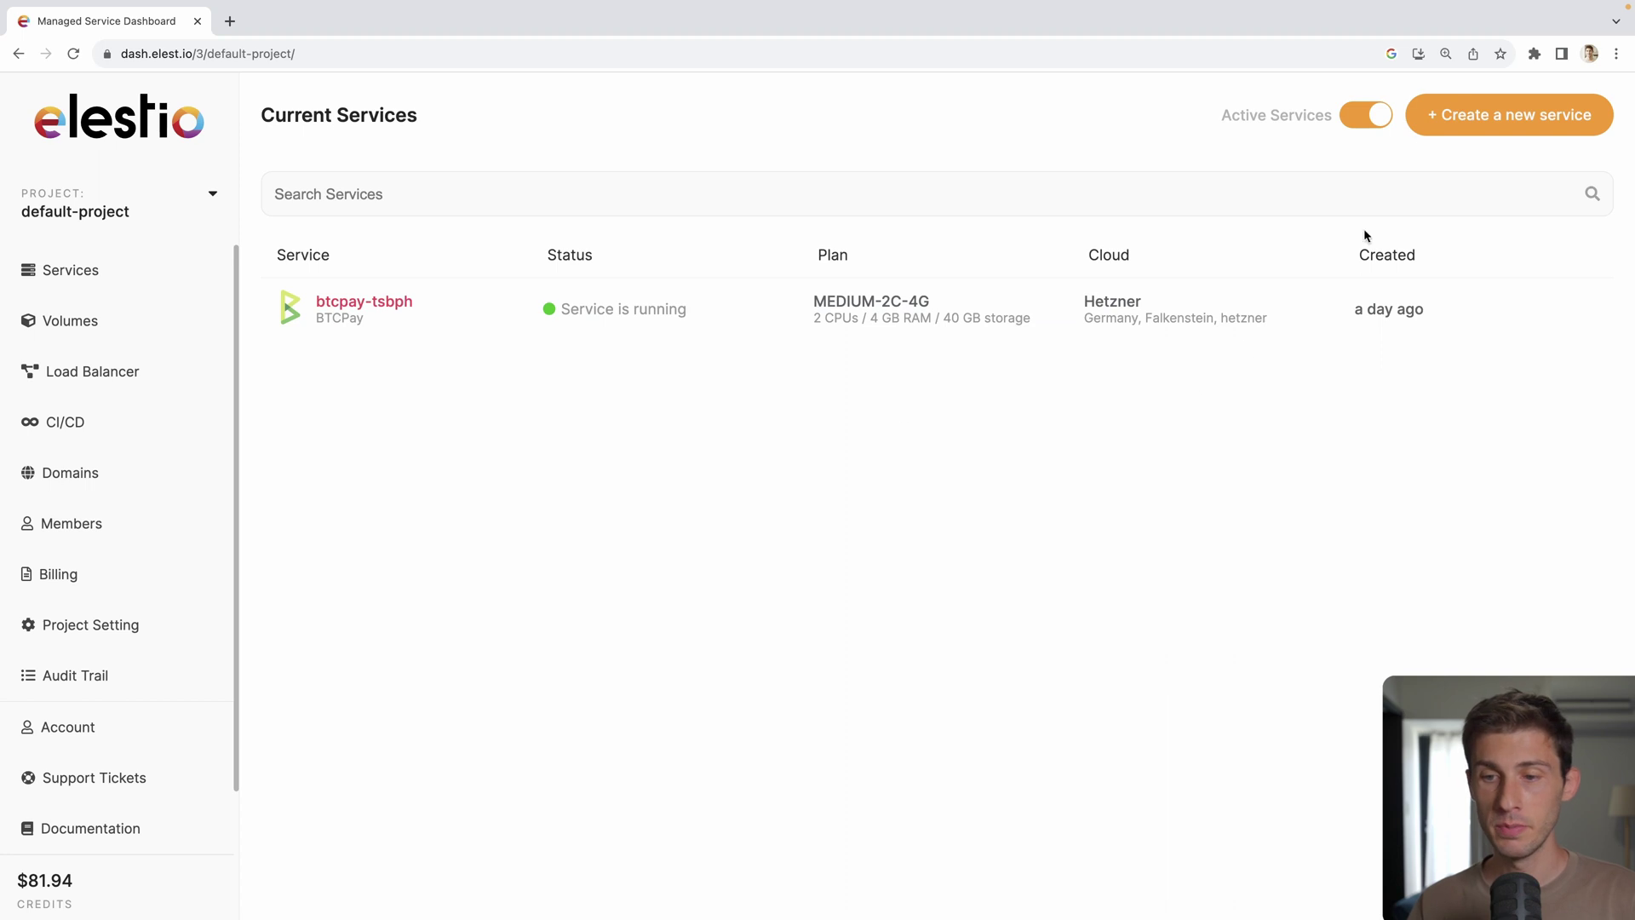
pyautogui.click(1470, 111)
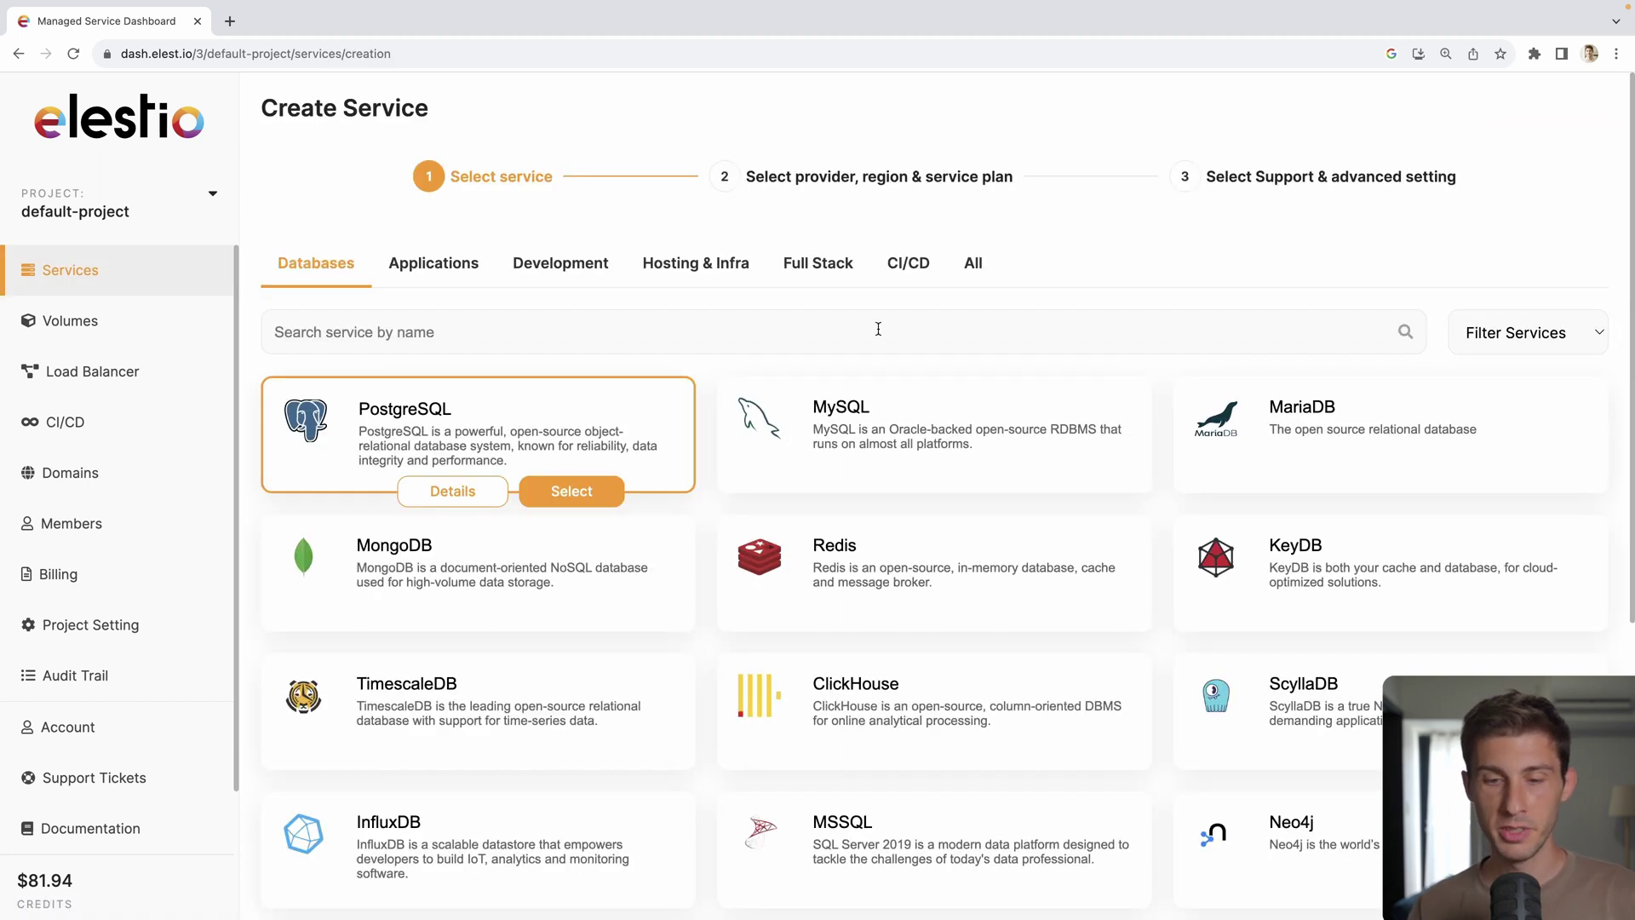
pyautogui.click(883, 325)
pyautogui.write('btc')
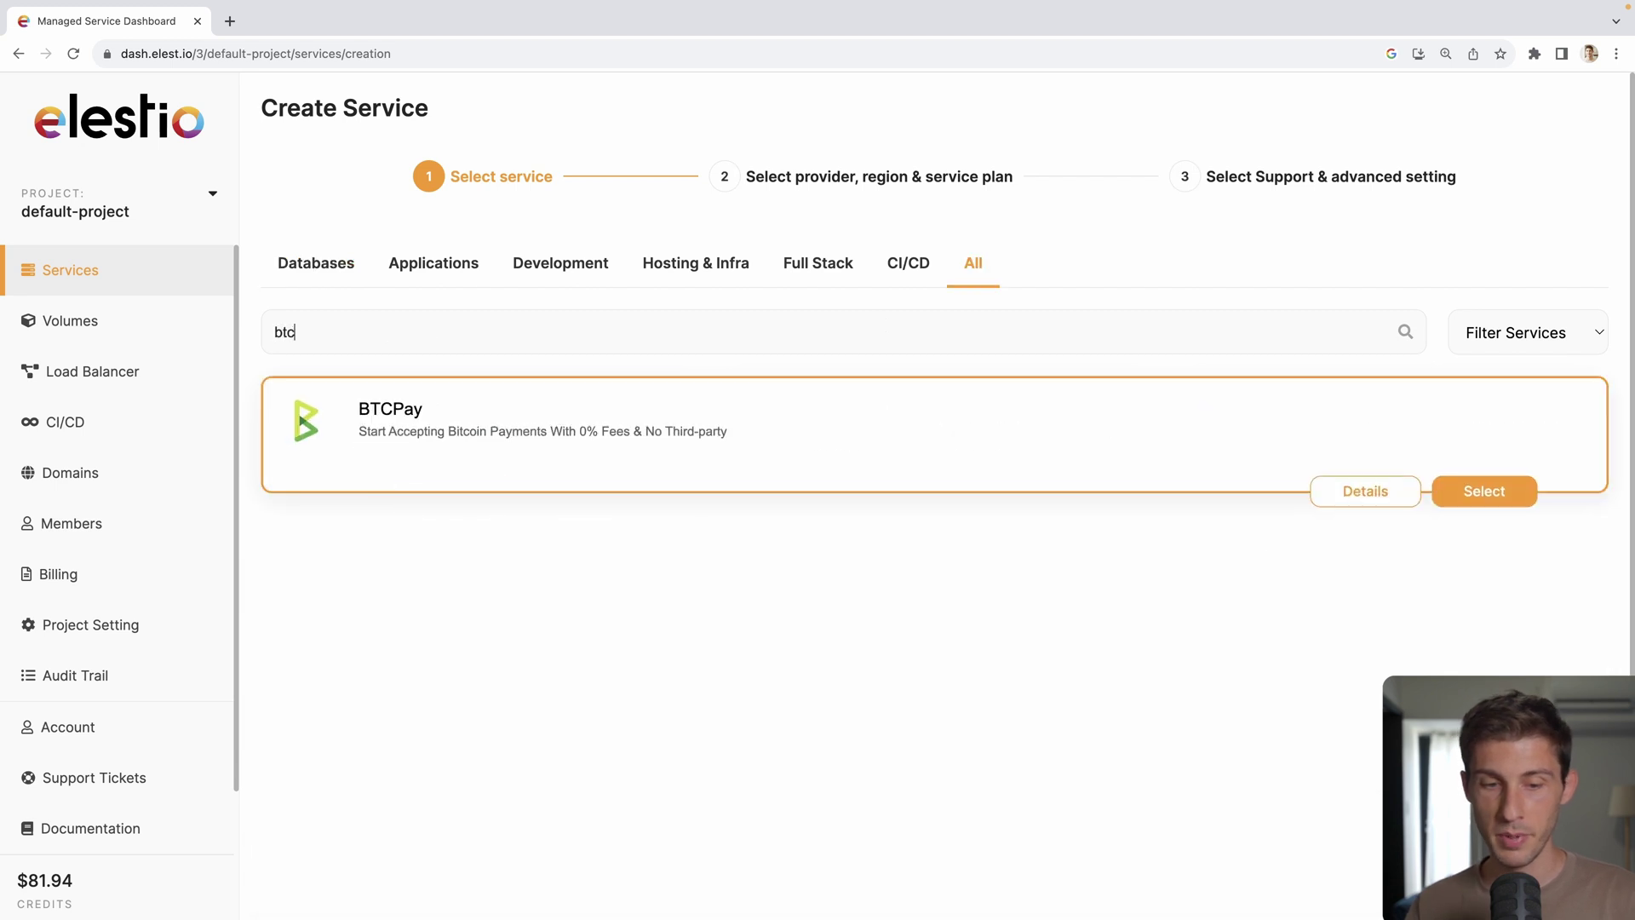
pyautogui.click(1502, 500)
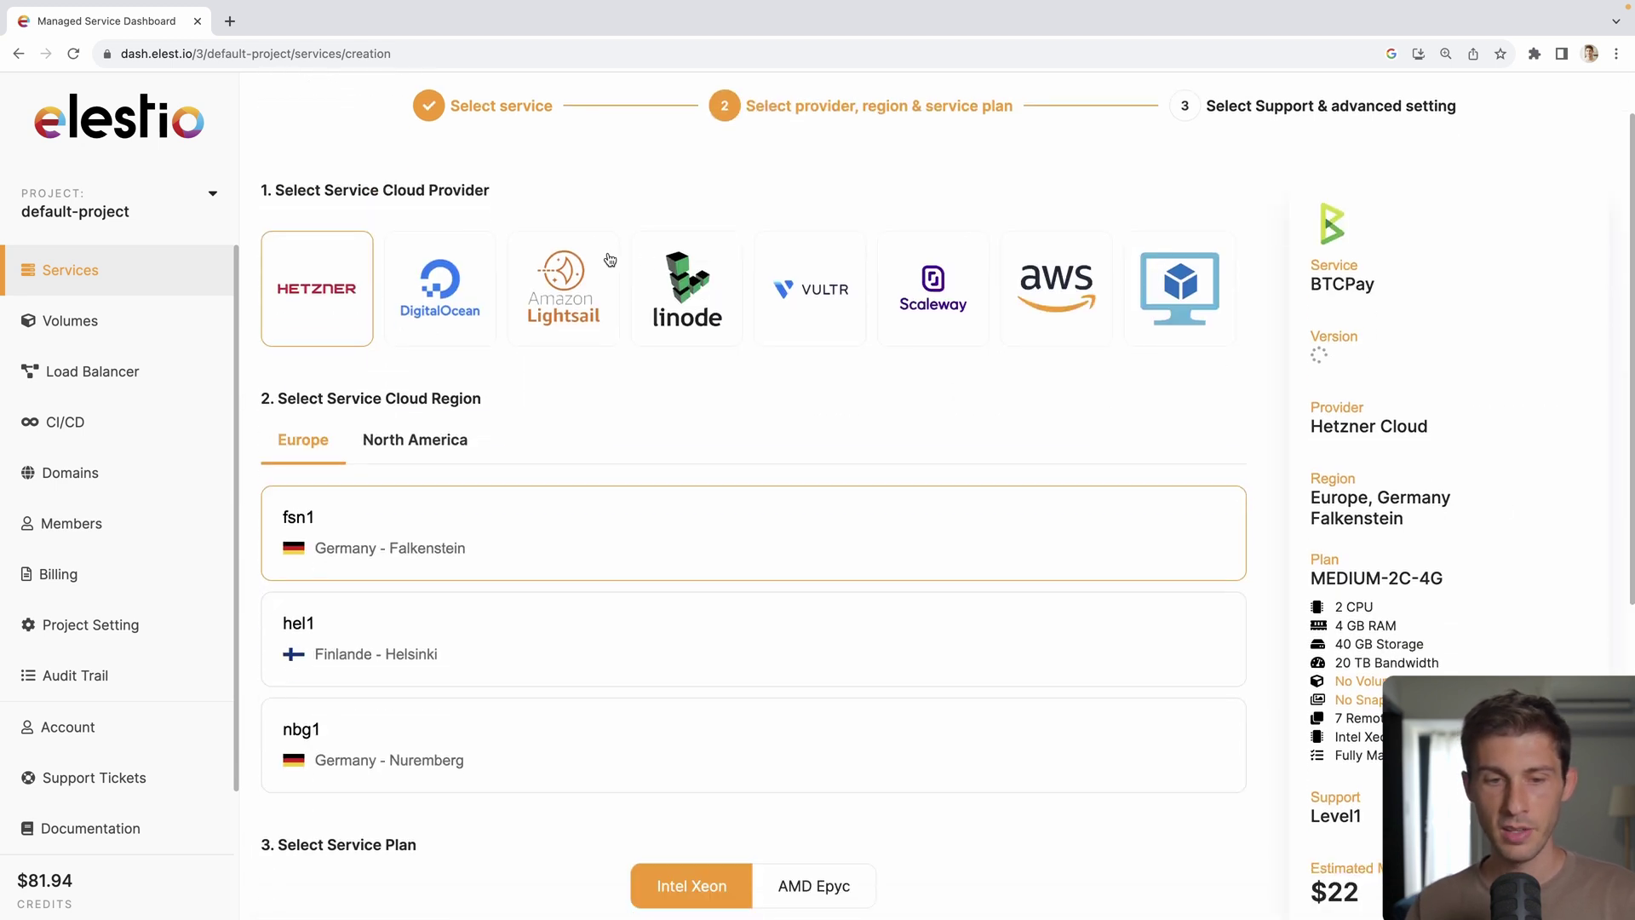
# Step: Deploy btcpay-lvtpb on Scaleway Cloud, Paris, with the MEDIUM-3C-4G plan
pyautogui.click(937, 317)
pyautogui.scroll(-3, 880, 417)
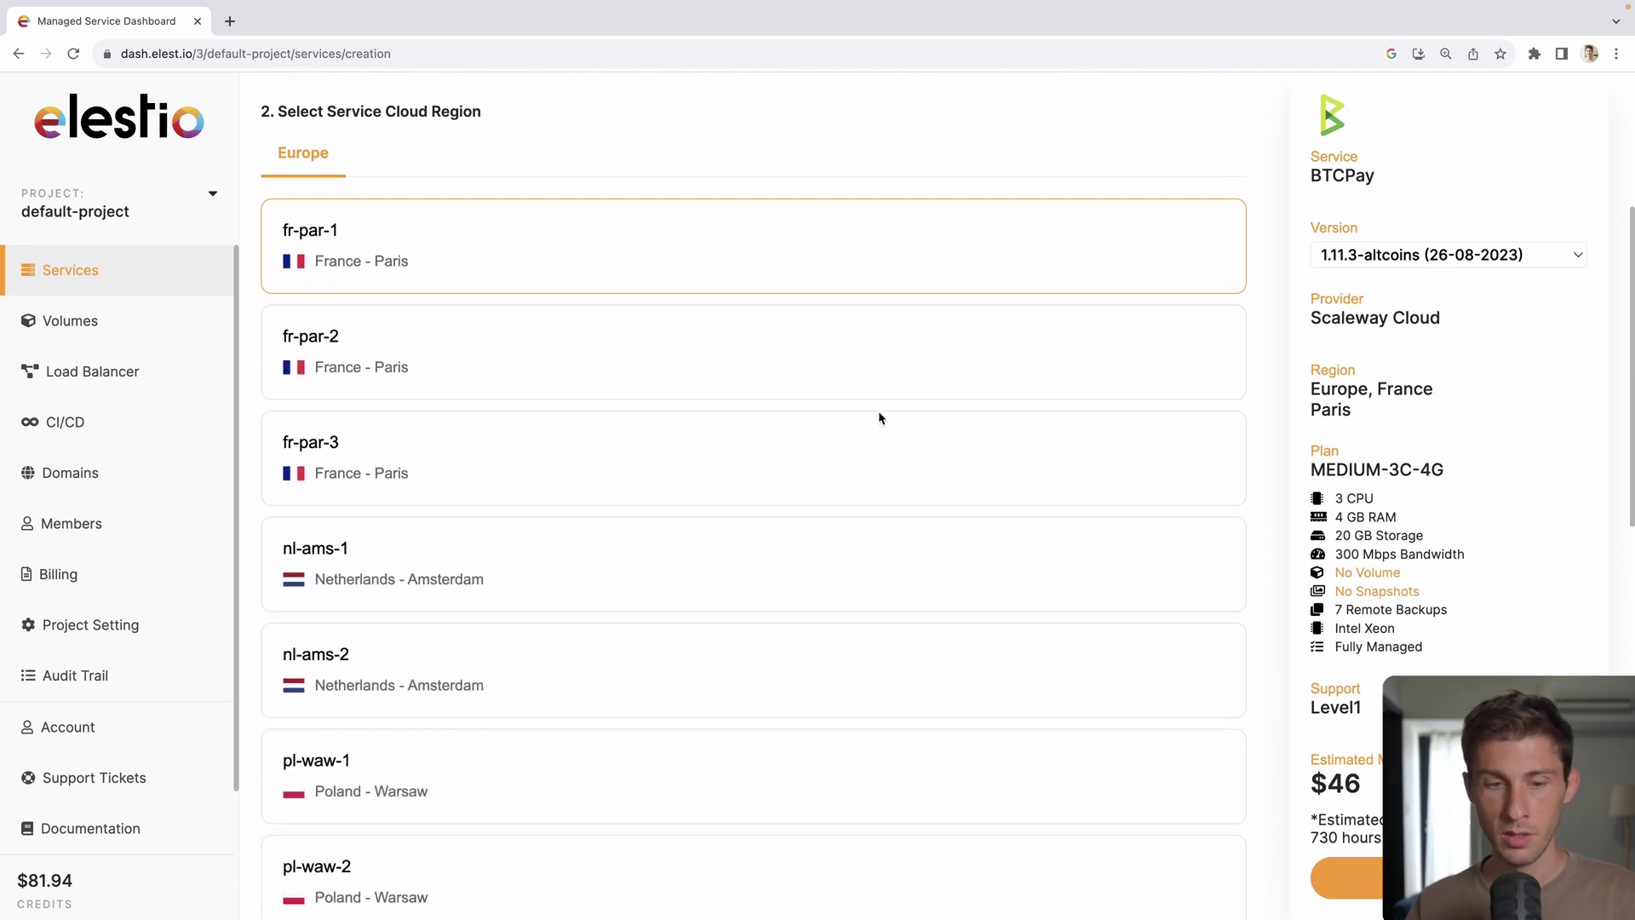
pyautogui.scroll(-10, 464, 401)
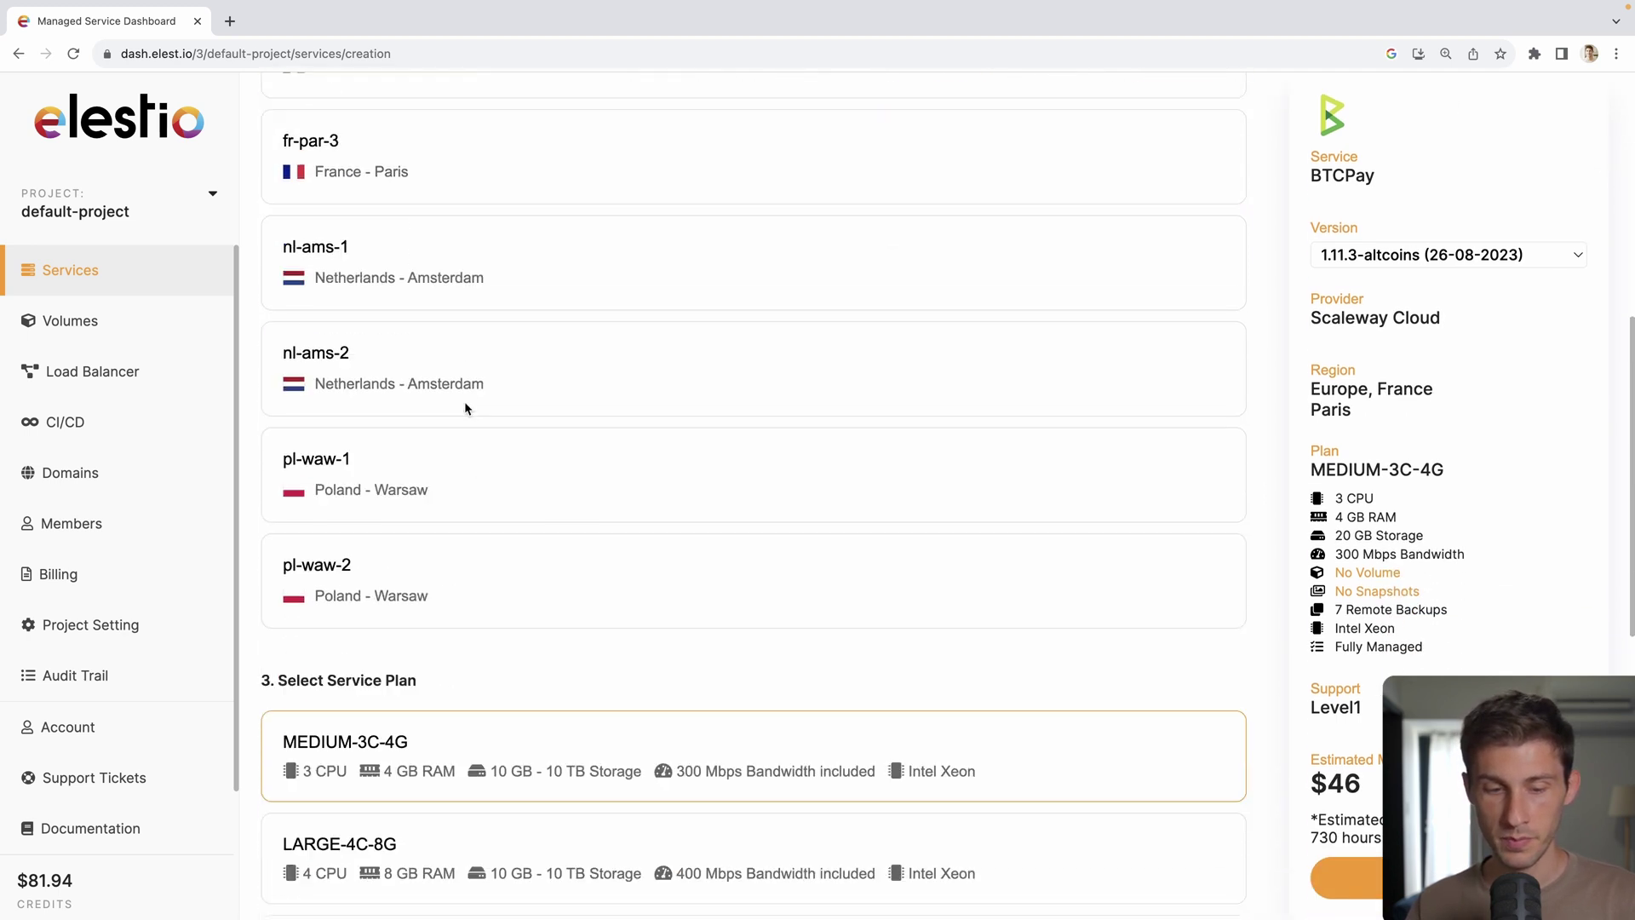
pyautogui.scroll(1, 712, 426)
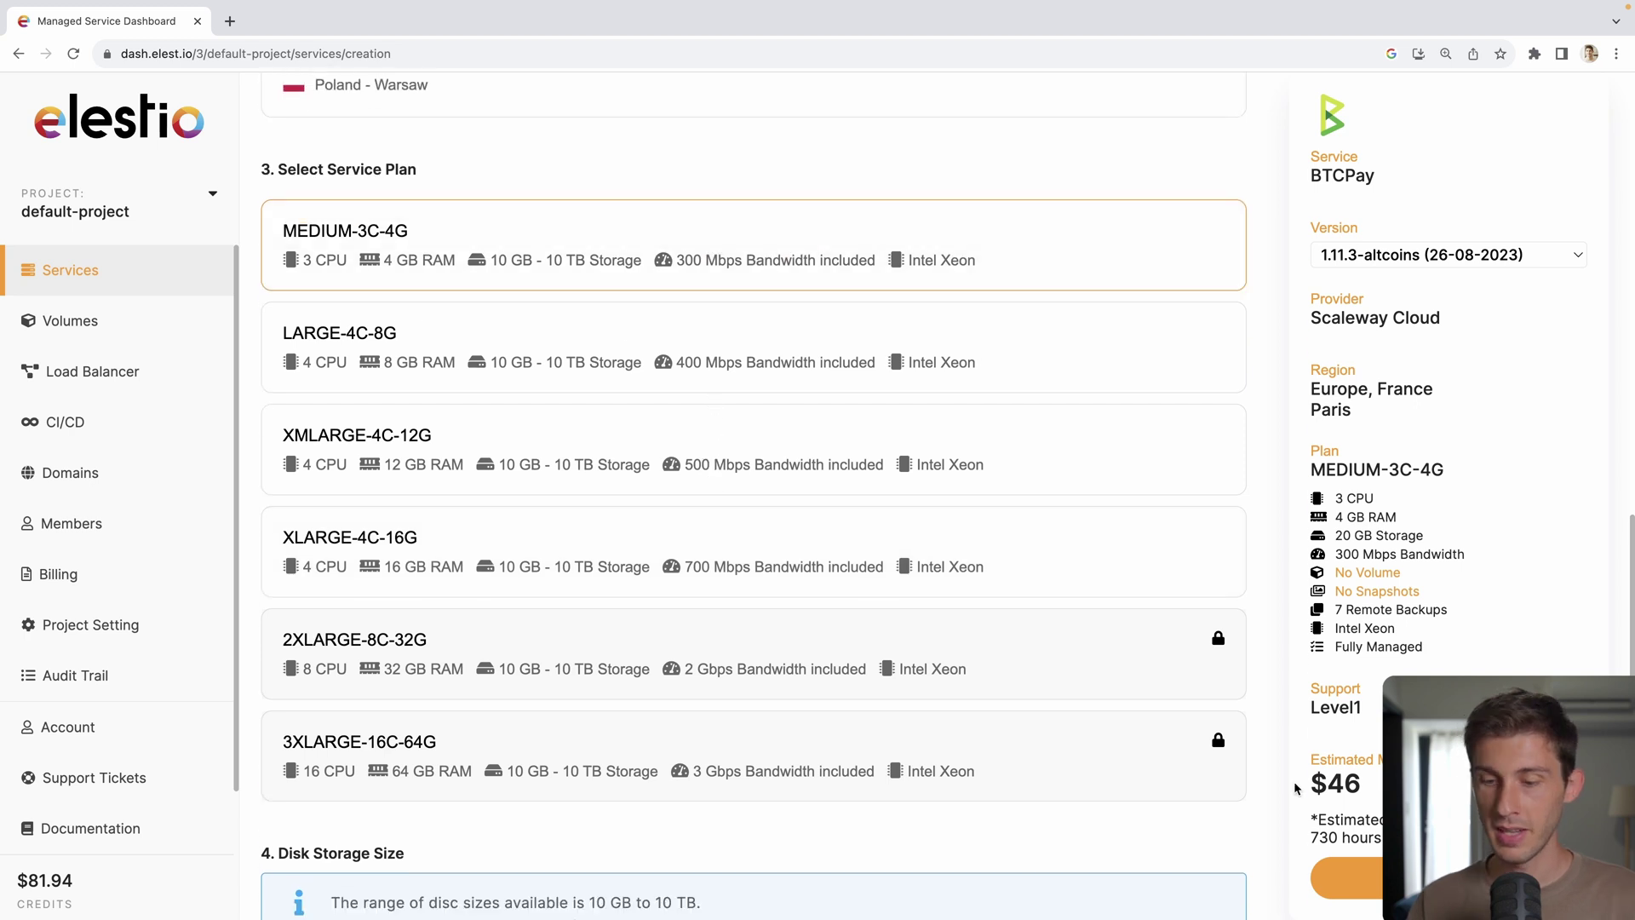
pyautogui.scroll(-10, 709, 417)
pyautogui.scroll(3, 573, 420)
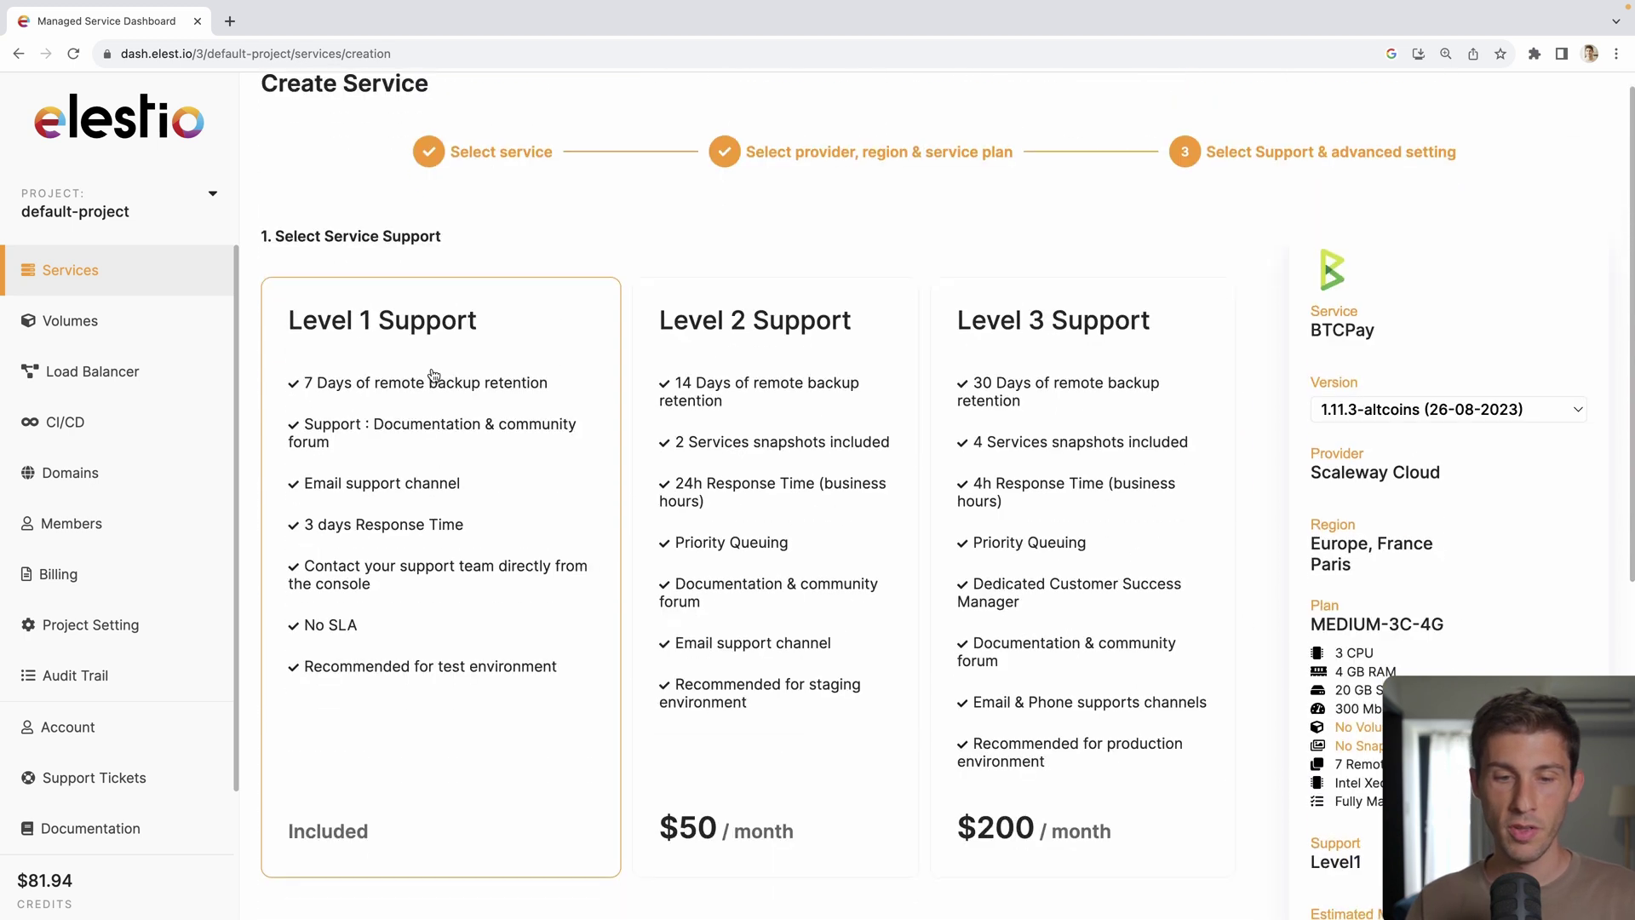
pyautogui.scroll(-5, 434, 376)
pyautogui.click(1345, 878)
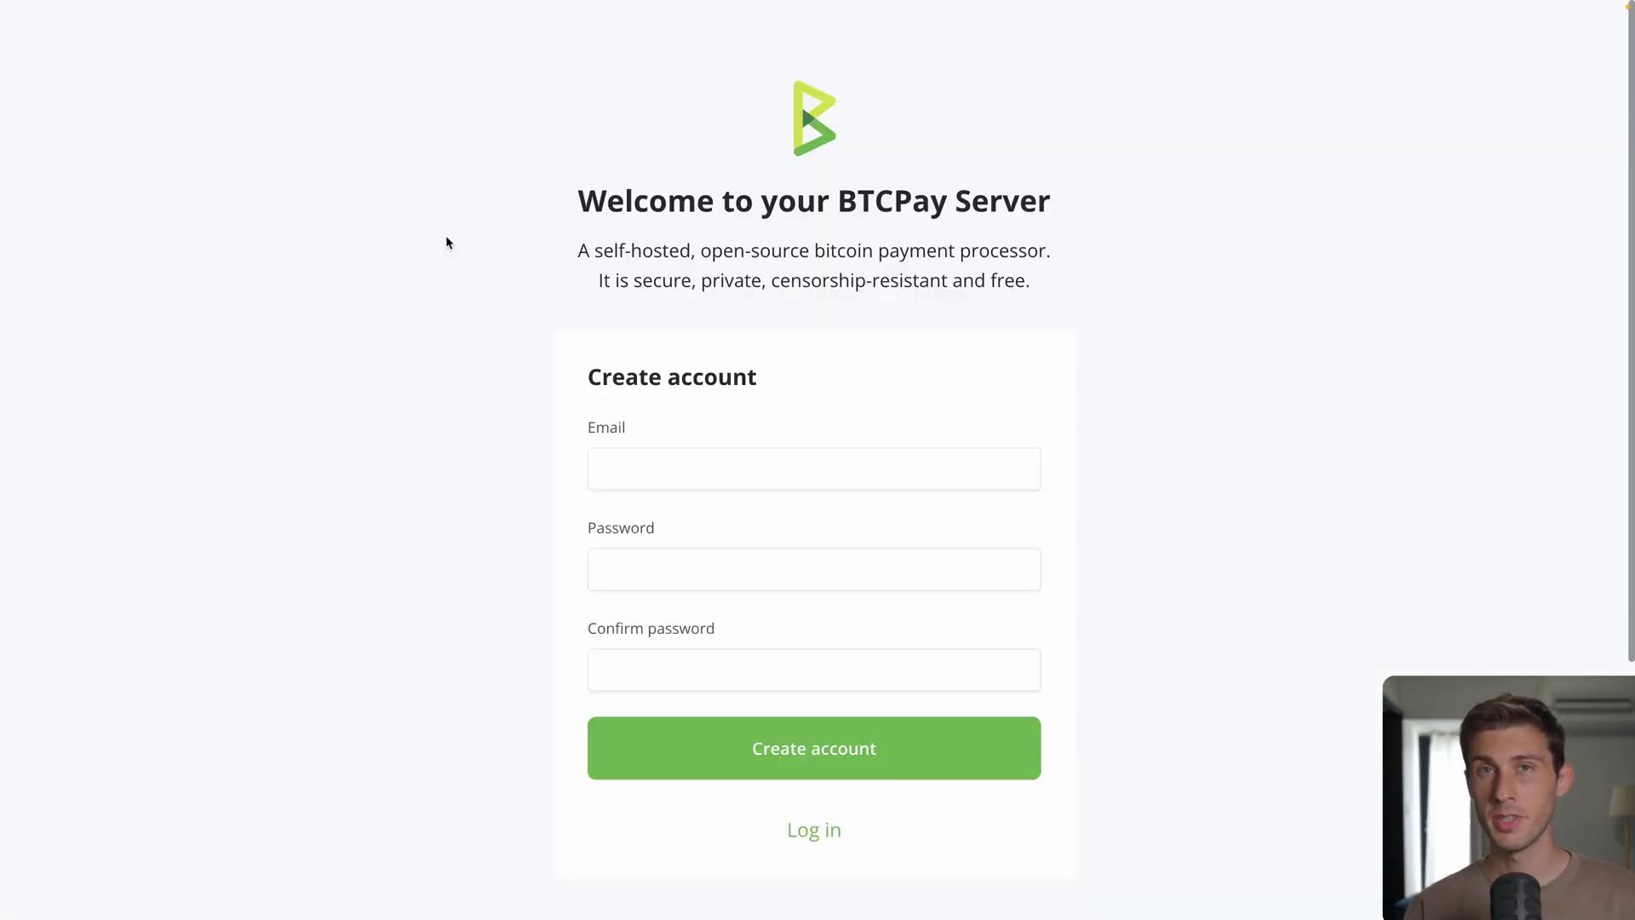
# Step: Register the admin account with an e-mail address and a password entered twice
pyautogui.click(611, 467)
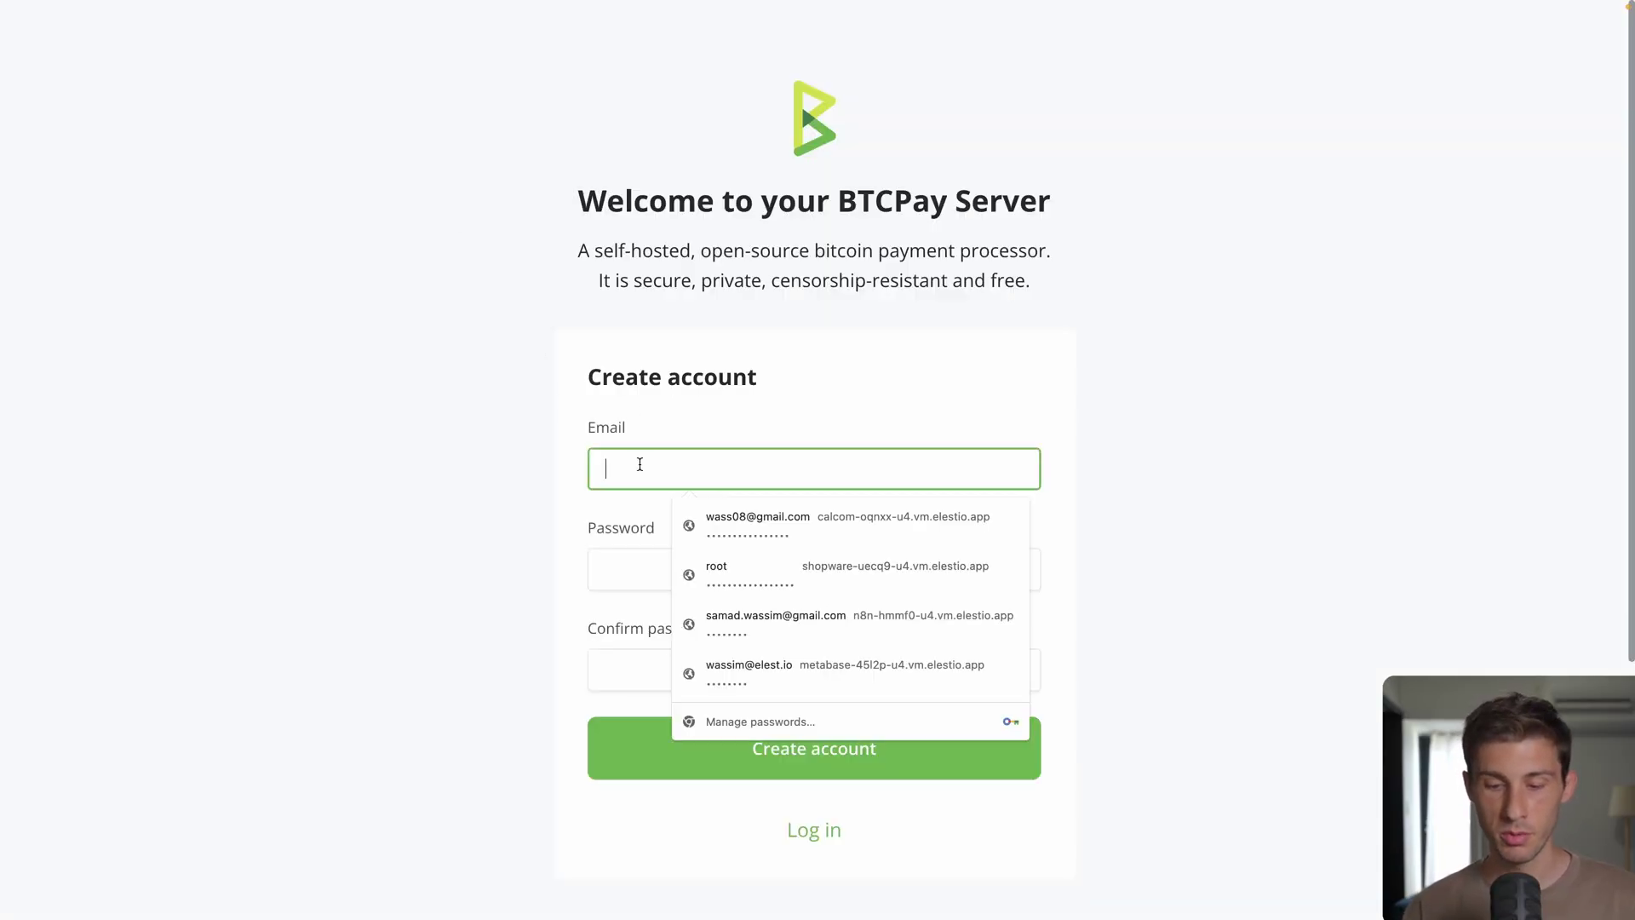
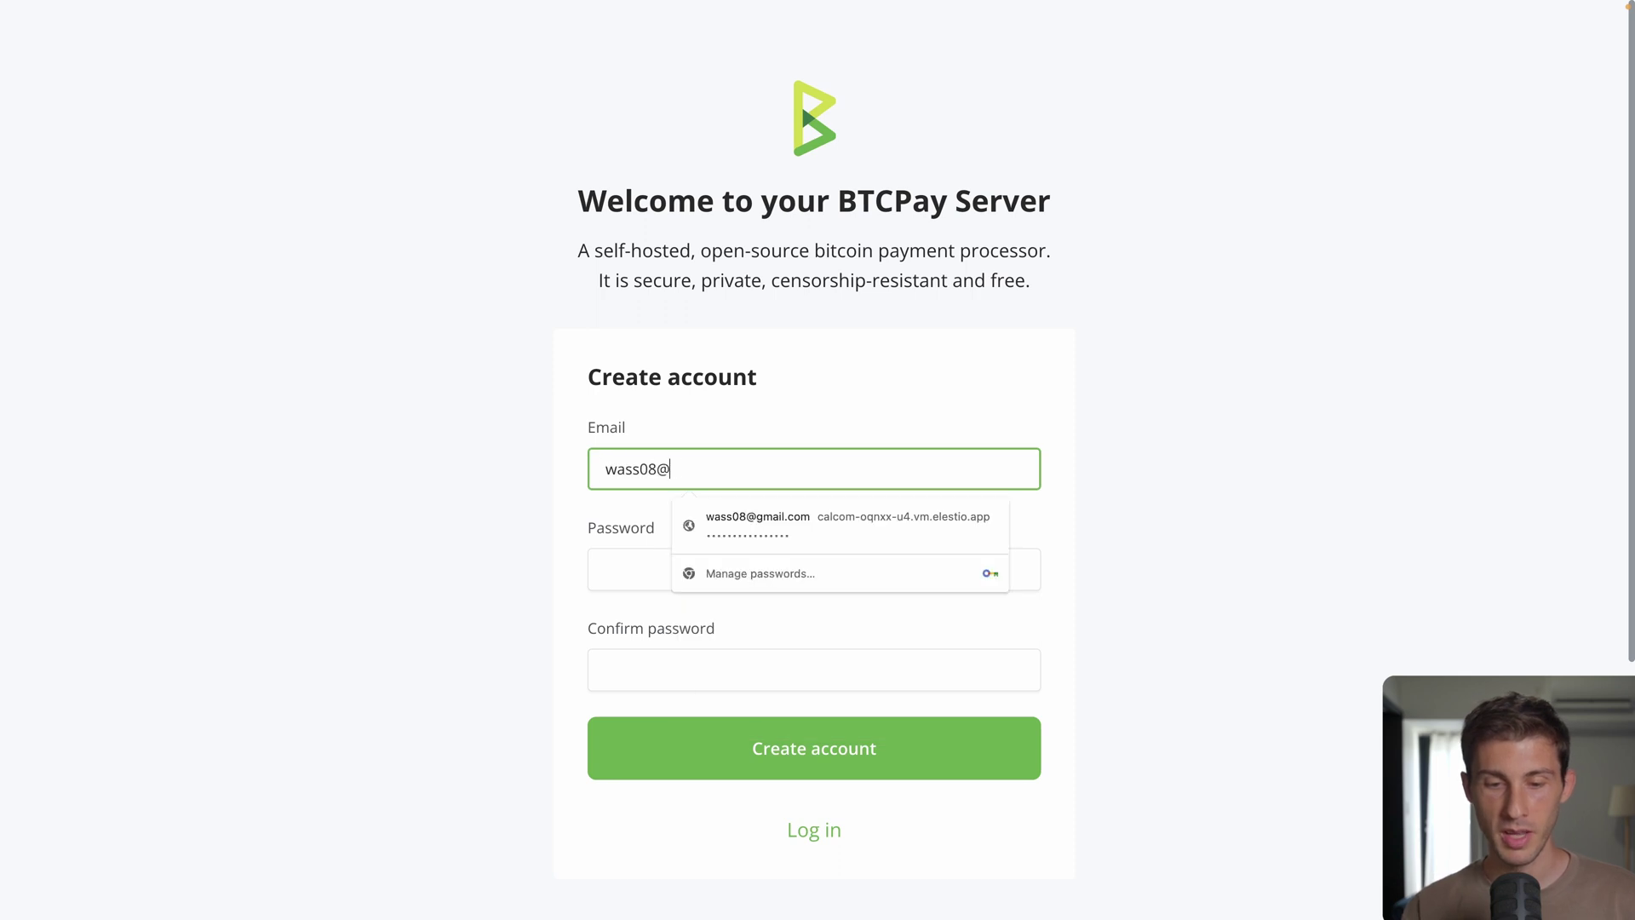
pyautogui.press('Tab')
pyautogui.write('********')
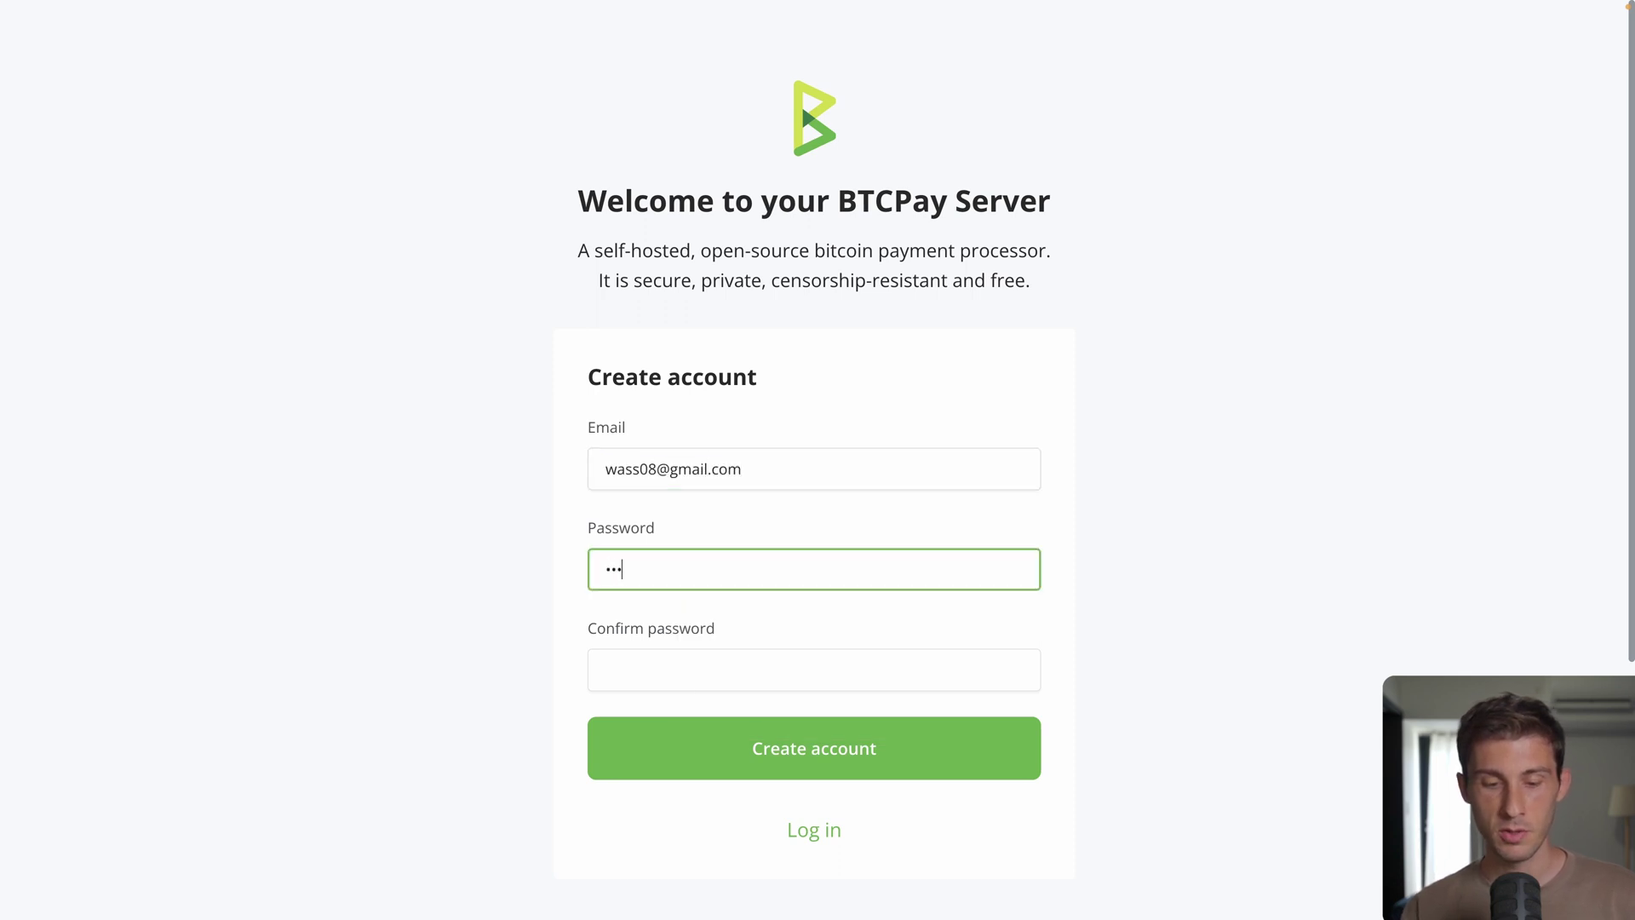
pyautogui.press('Tab')
pyautogui.write('********')
pyautogui.press('Return')
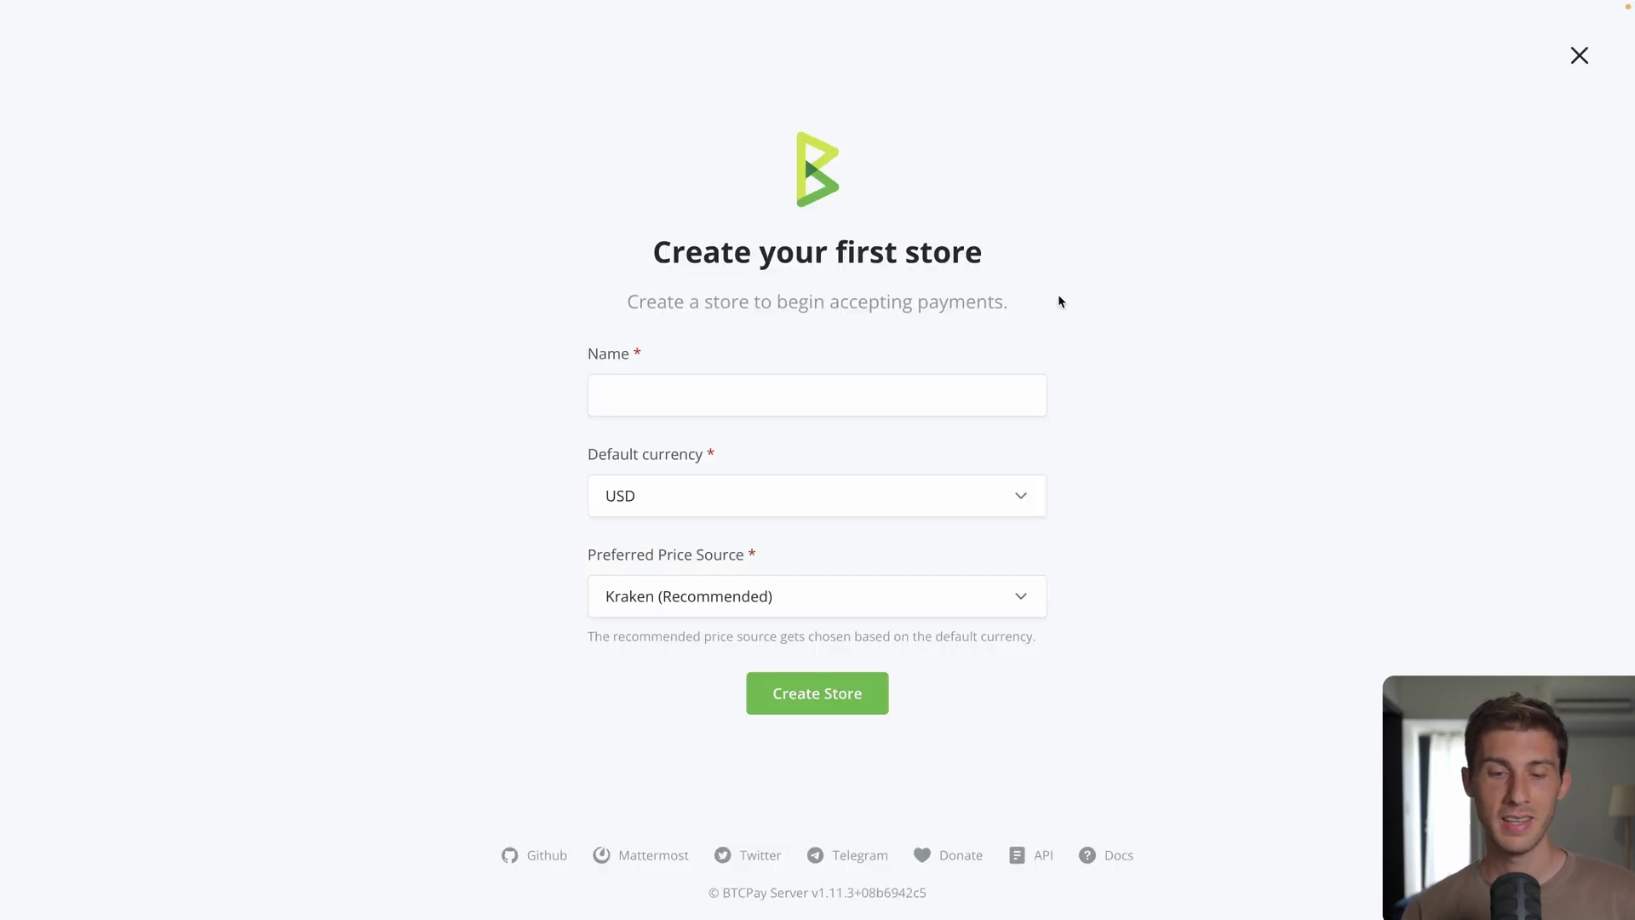
# Step: Create the first store named 'Elestio', keeping USD and Kraken
pyautogui.click(903, 391)
pyautogui.write('Elestio')
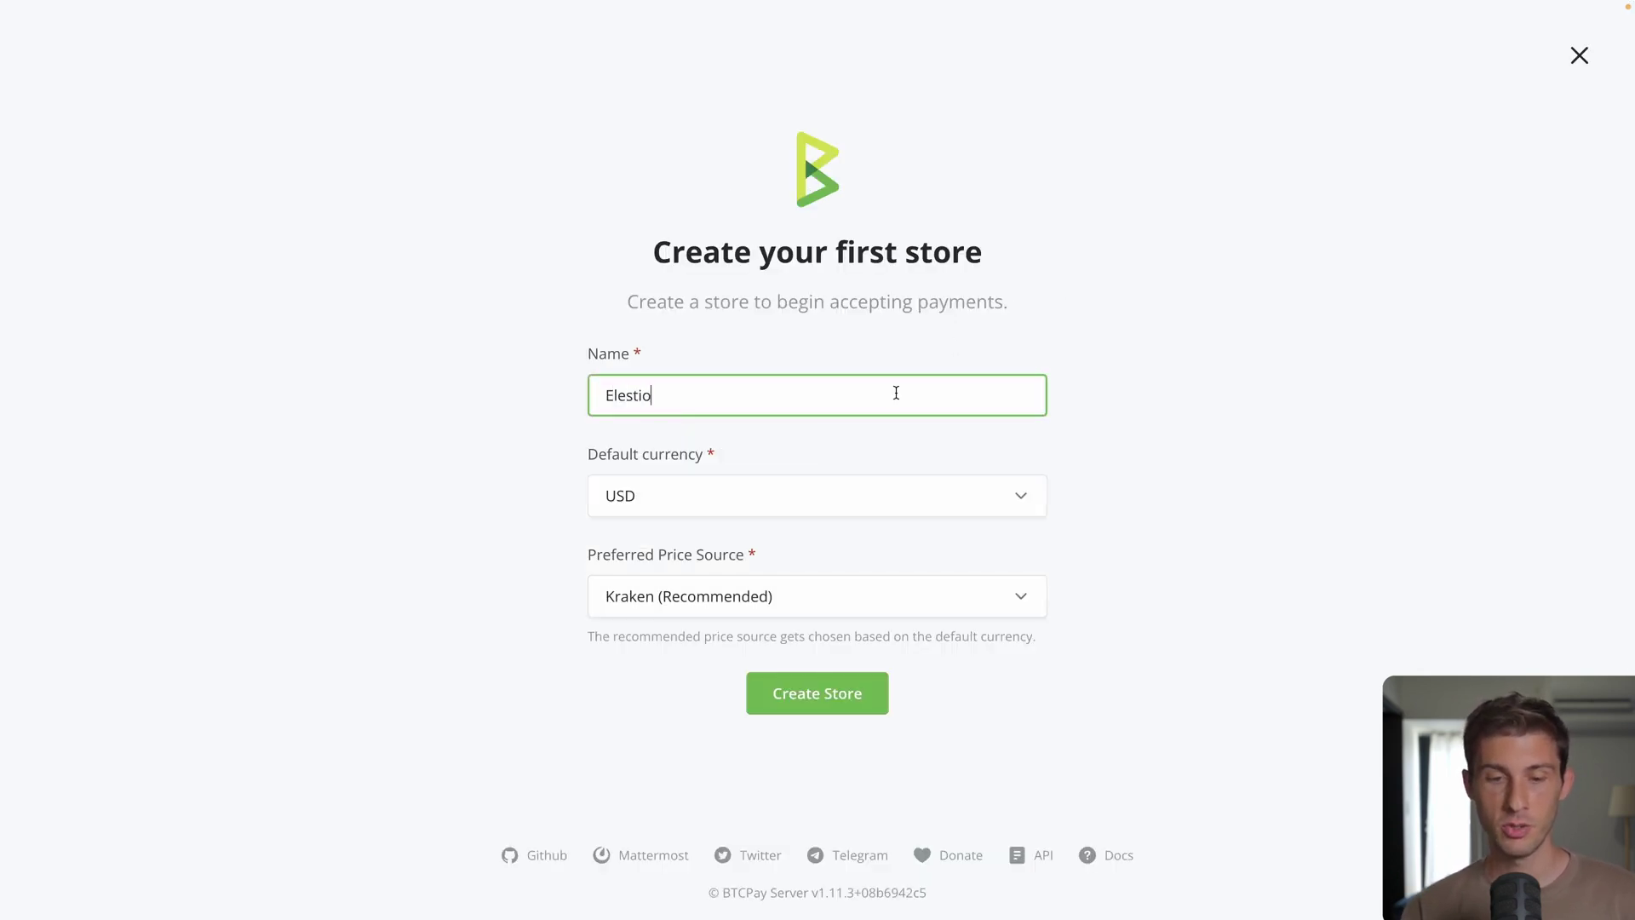
pyautogui.click(788, 711)
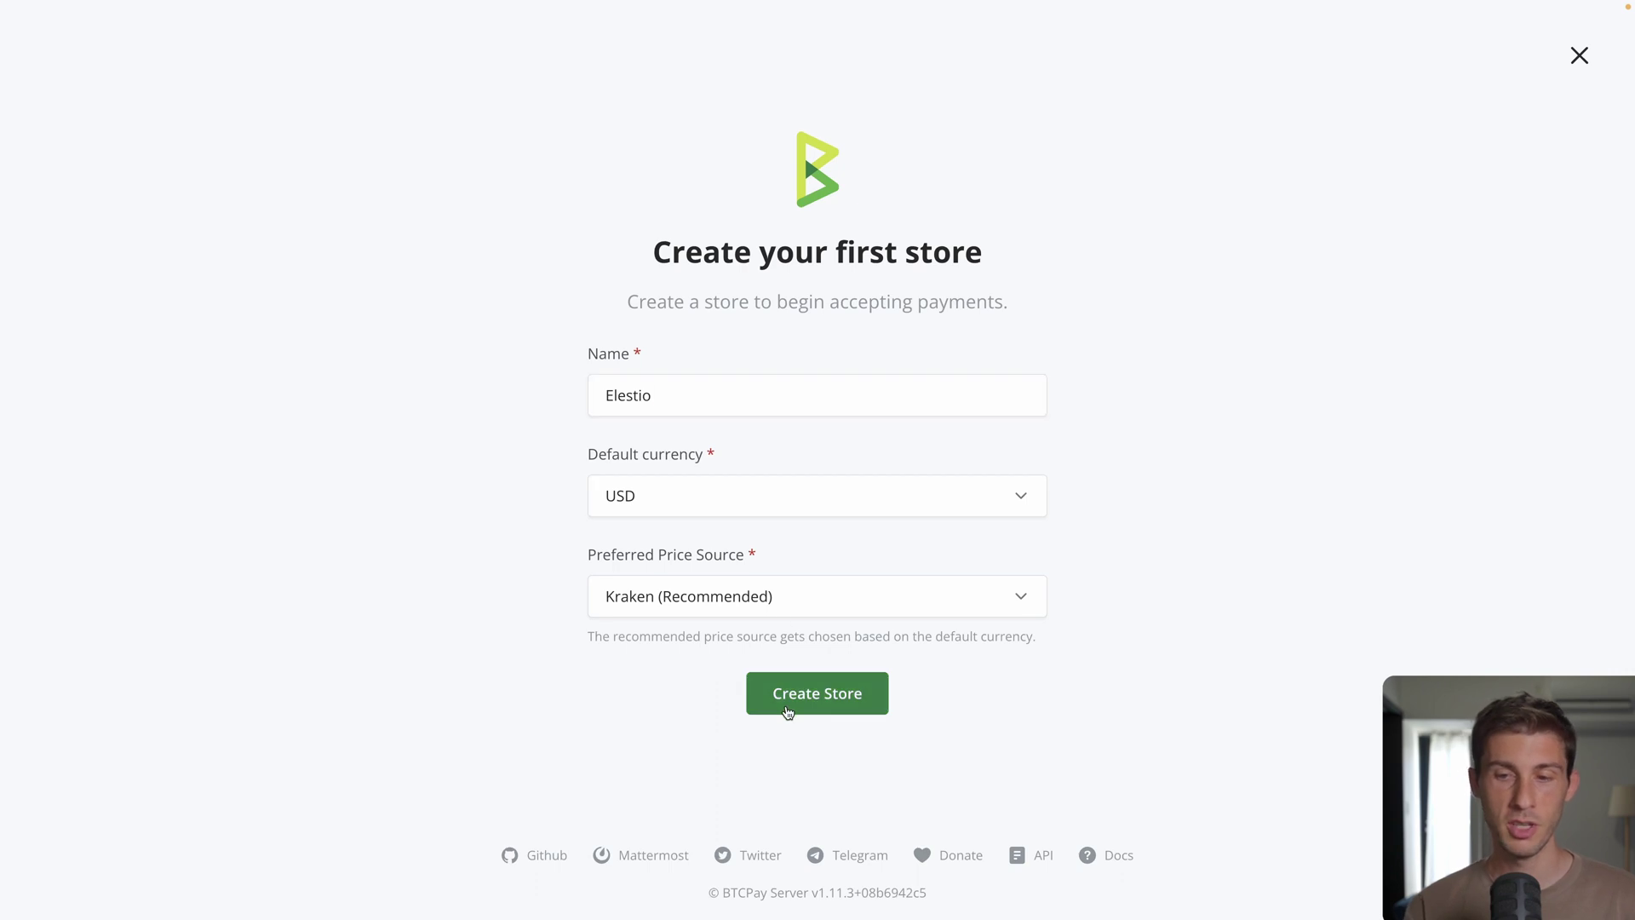